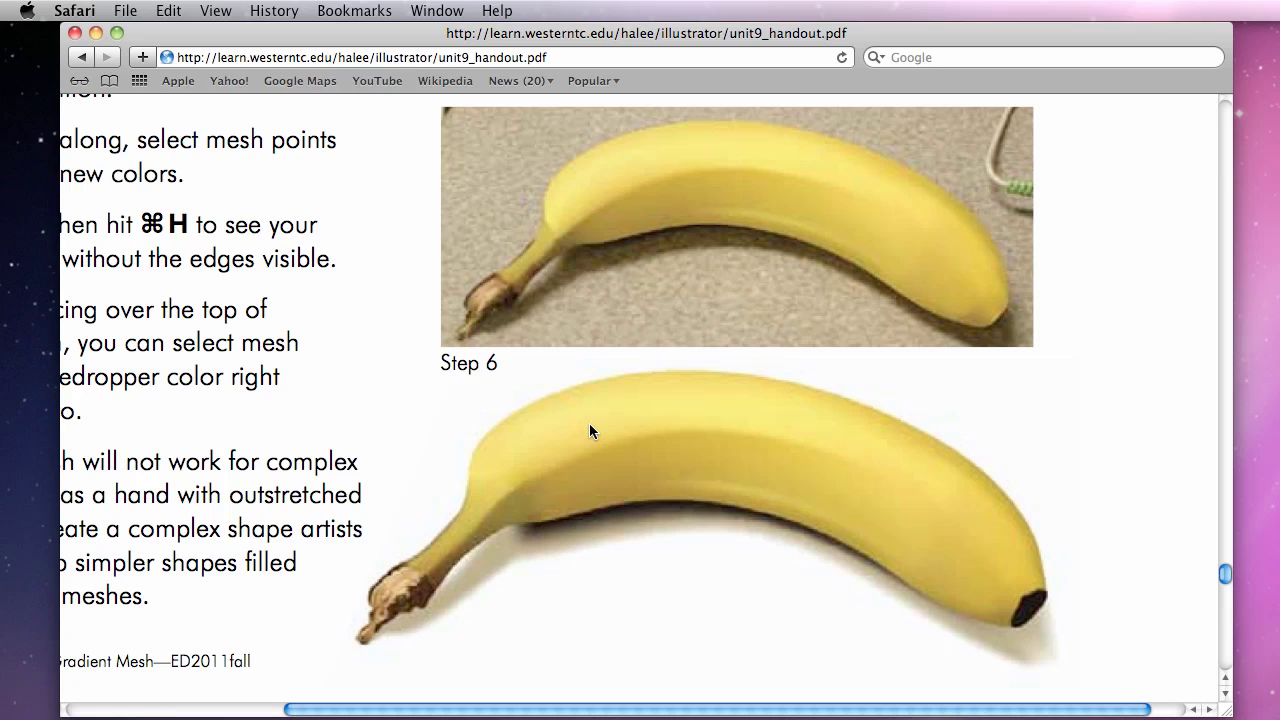
{"action": "key", "text": "super+Tab"}
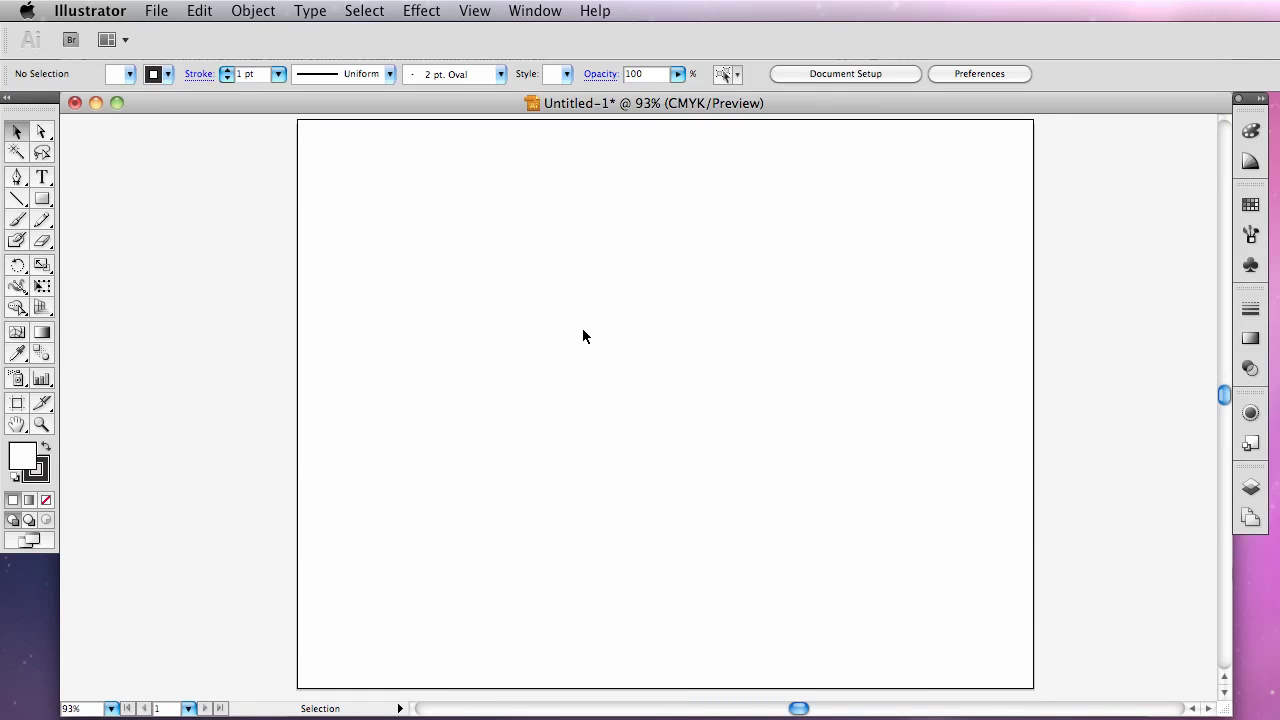
{"action": "left_click", "coordinate": [160, 12]}
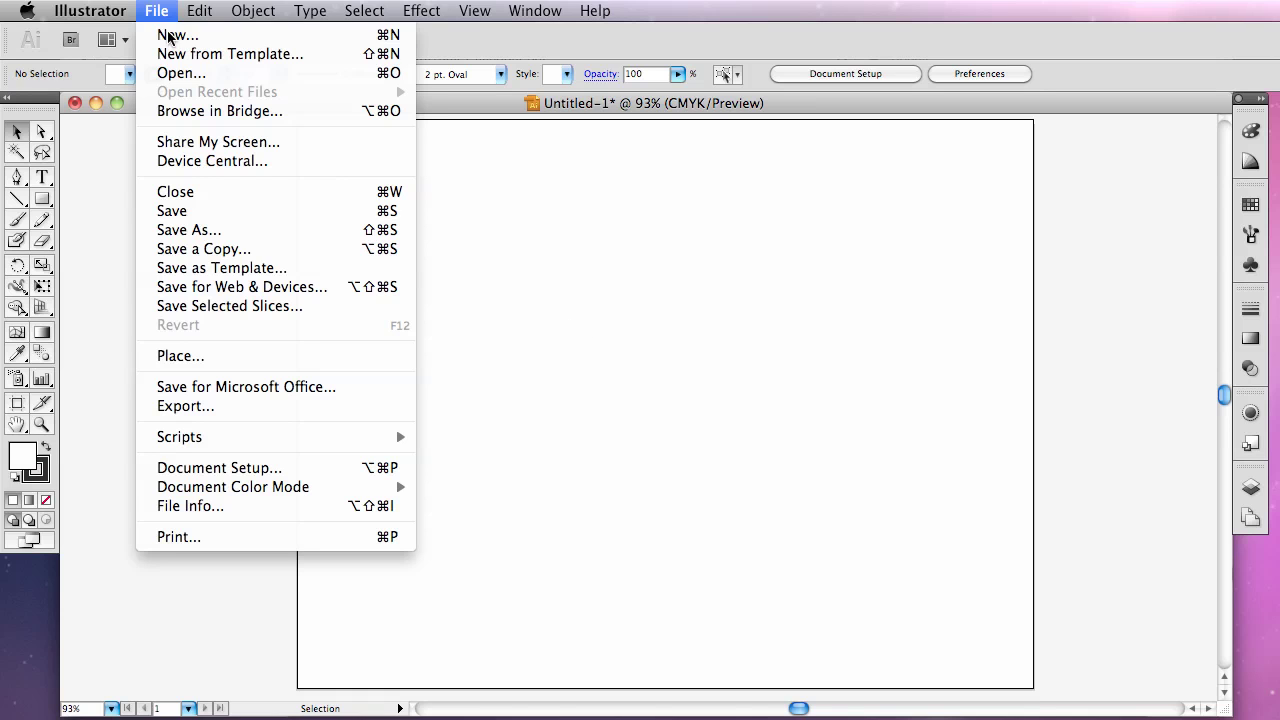
{"action": "left_click", "coordinate": [229, 362]}
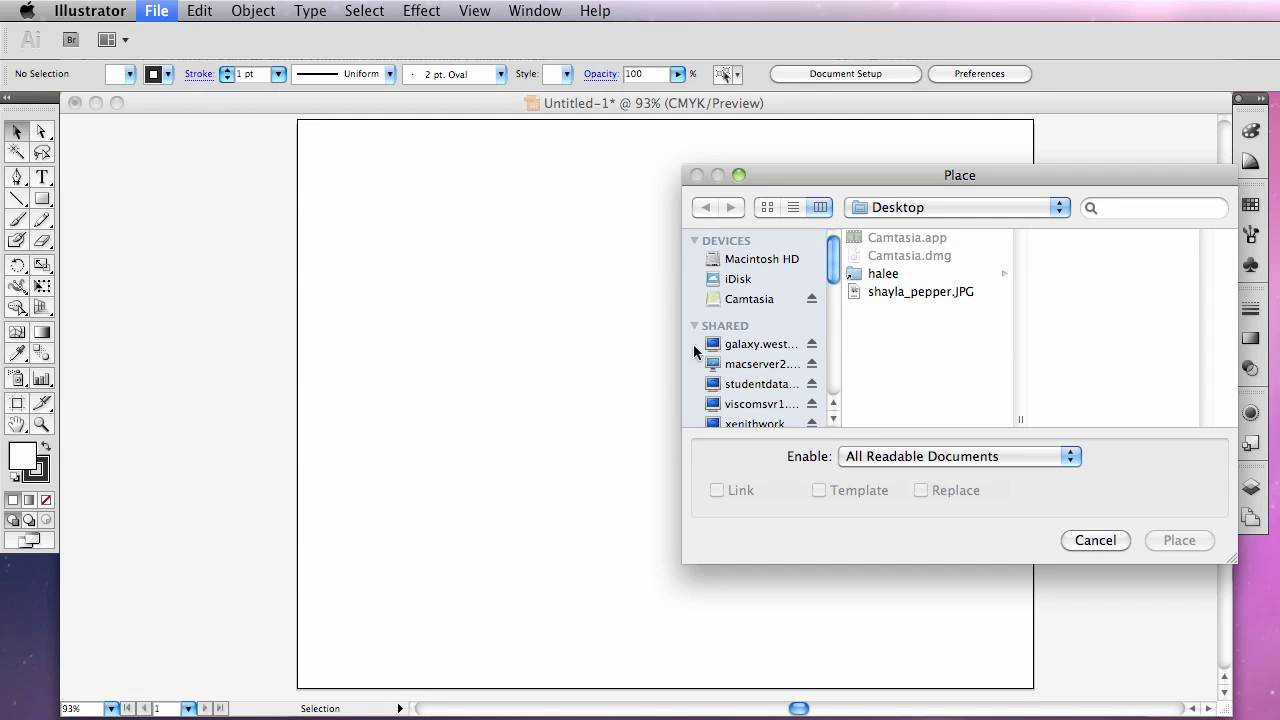
{"action": "left_click", "coordinate": [886, 292]}
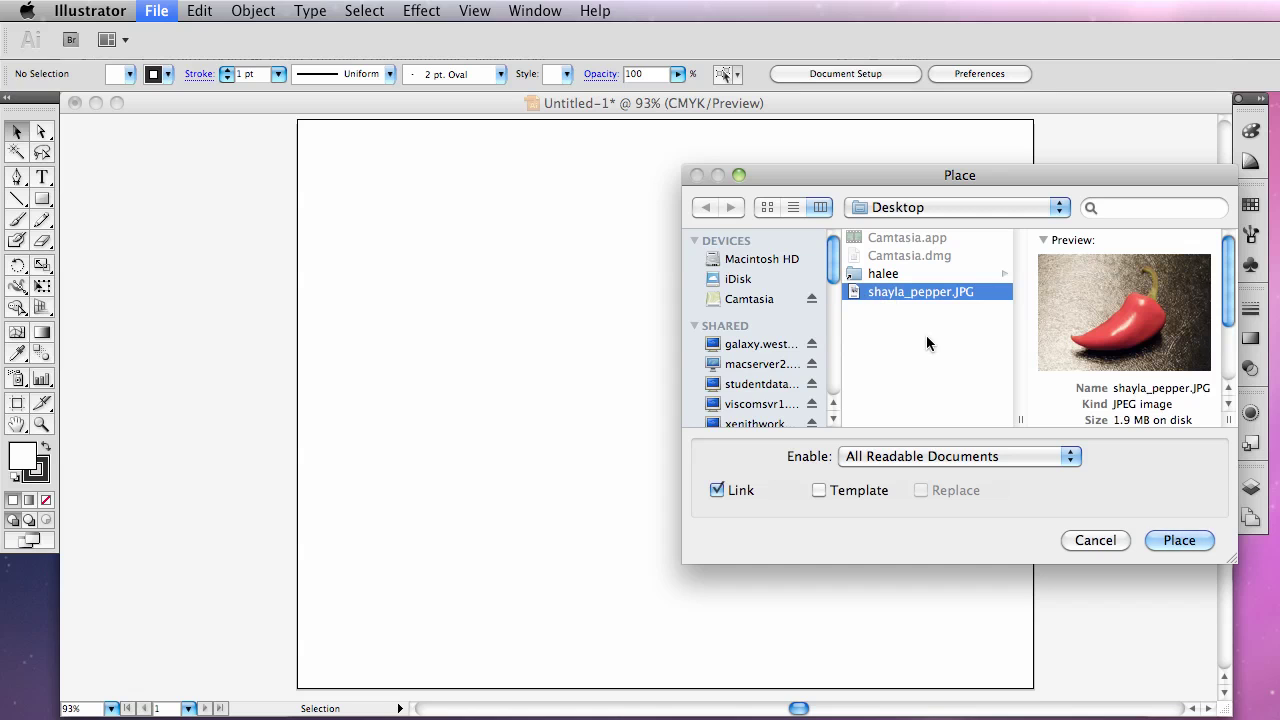
{"action": "left_click", "coordinate": [1200, 541]}
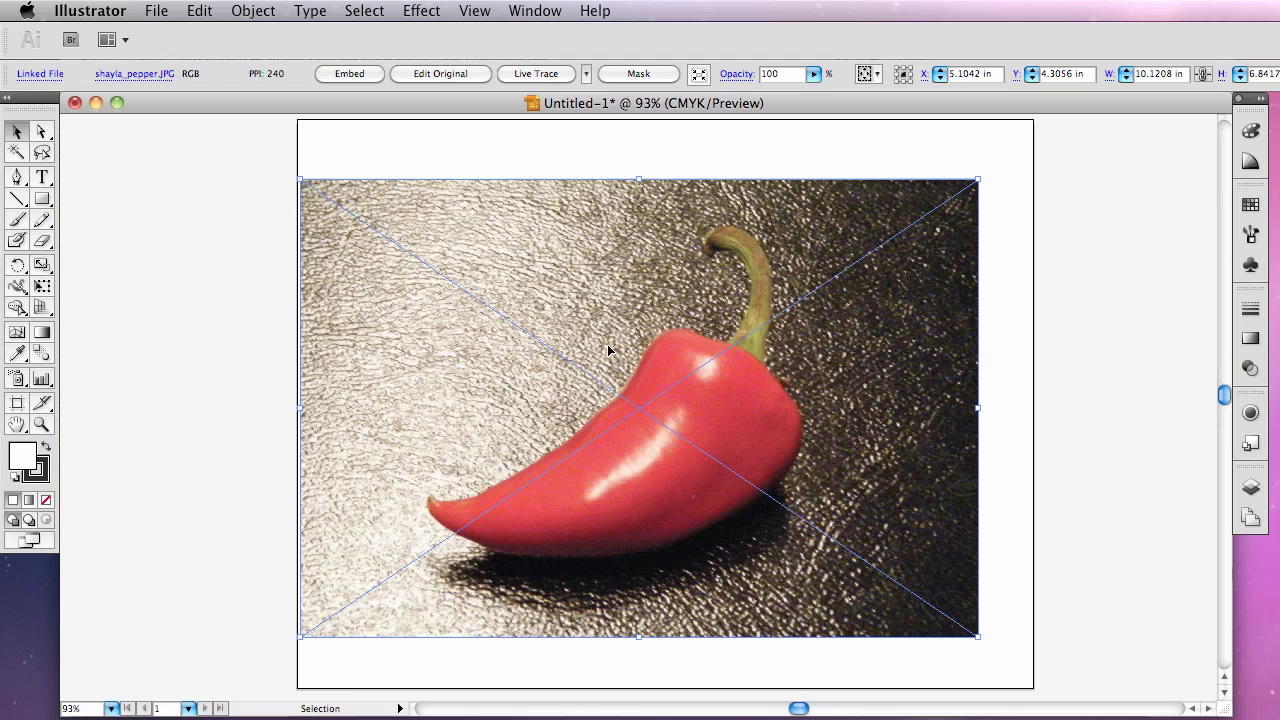
{"action": "left_click_drag", "start_coordinate": [624, 355], "coordinate": [650, 340]}
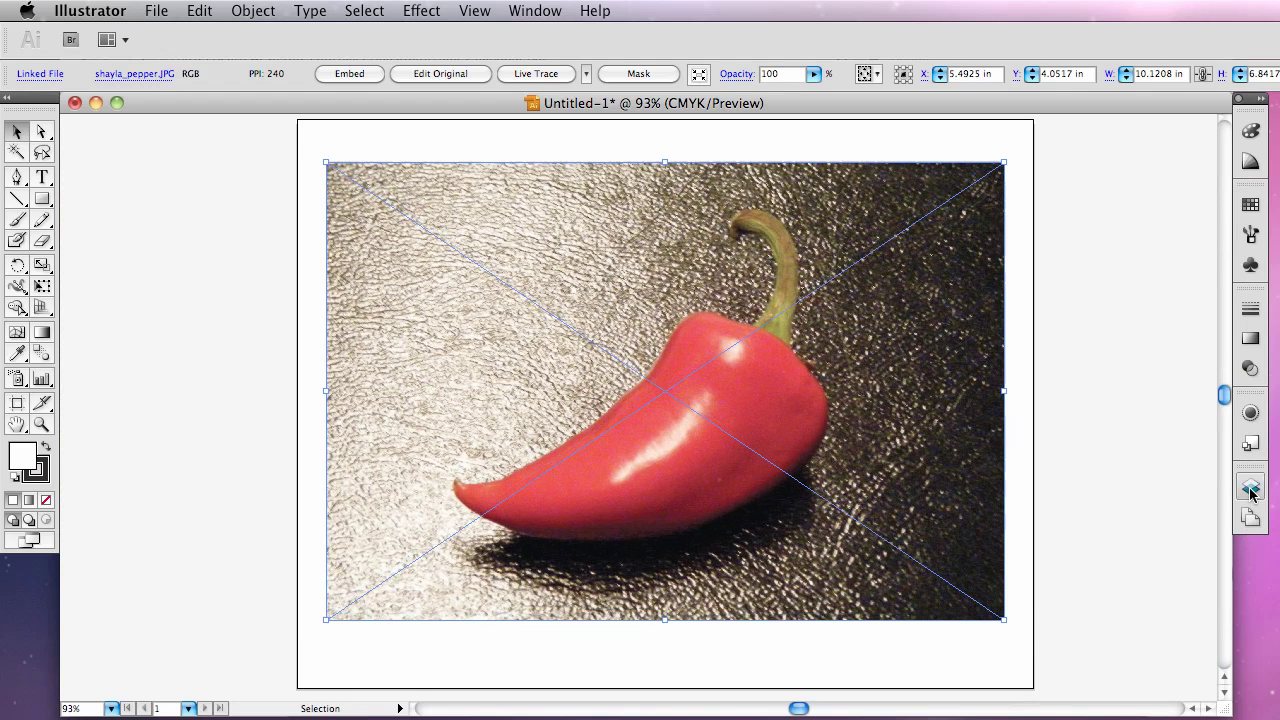
Rename Layer 1 as "pepper photo" and make it a template layer with image dimming turned off.
{"action": "left_click", "coordinate": [1250, 487]}
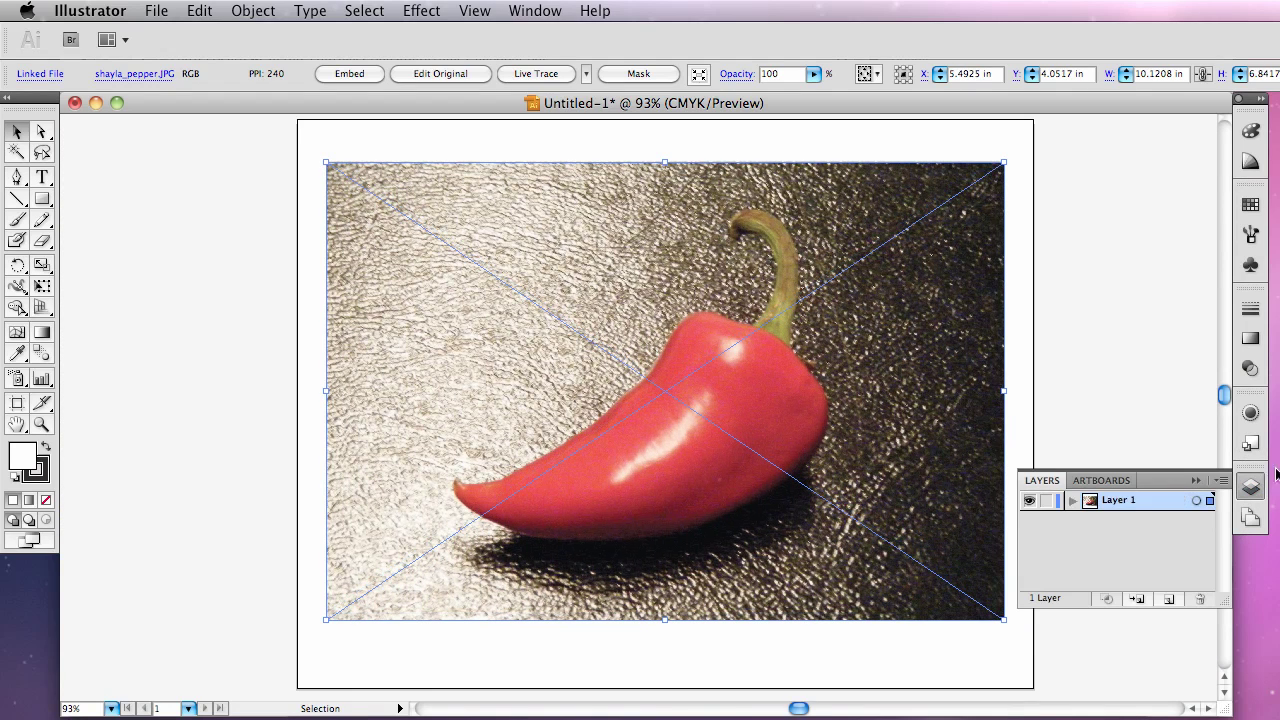
{"action": "double_click", "coordinate": [1090, 502]}
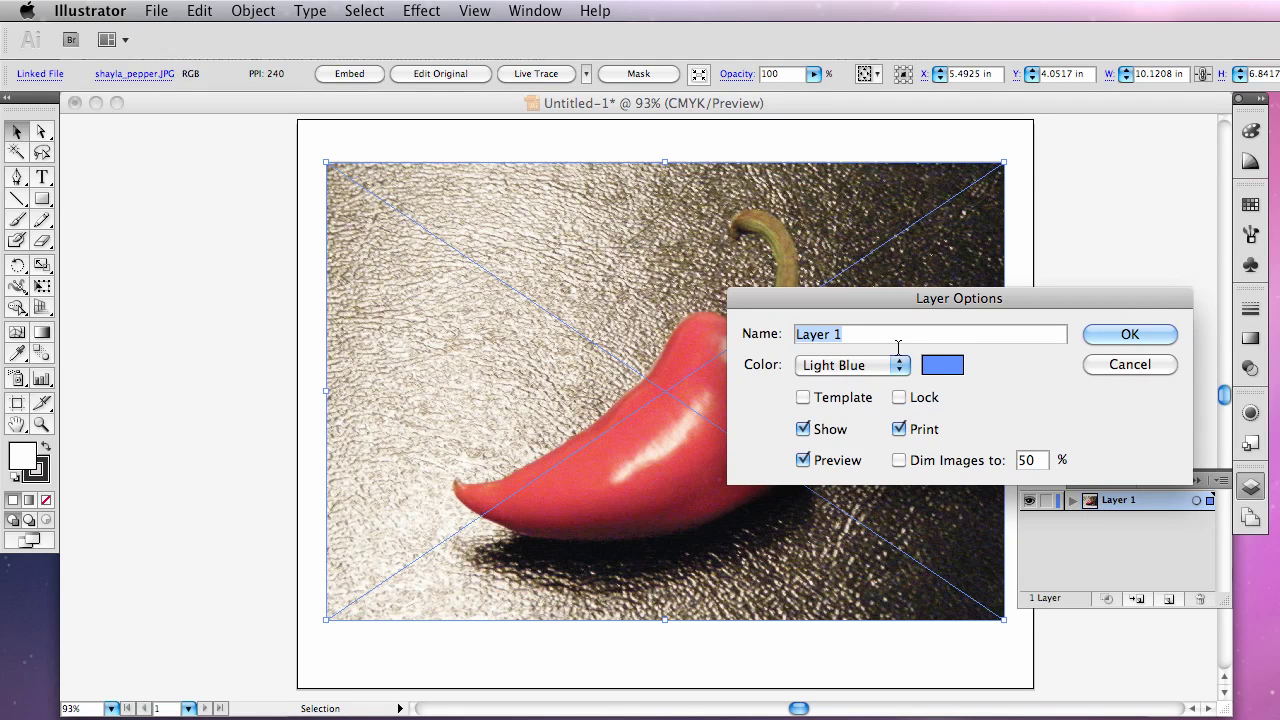
{"action": "type", "text": "pepper photo"}
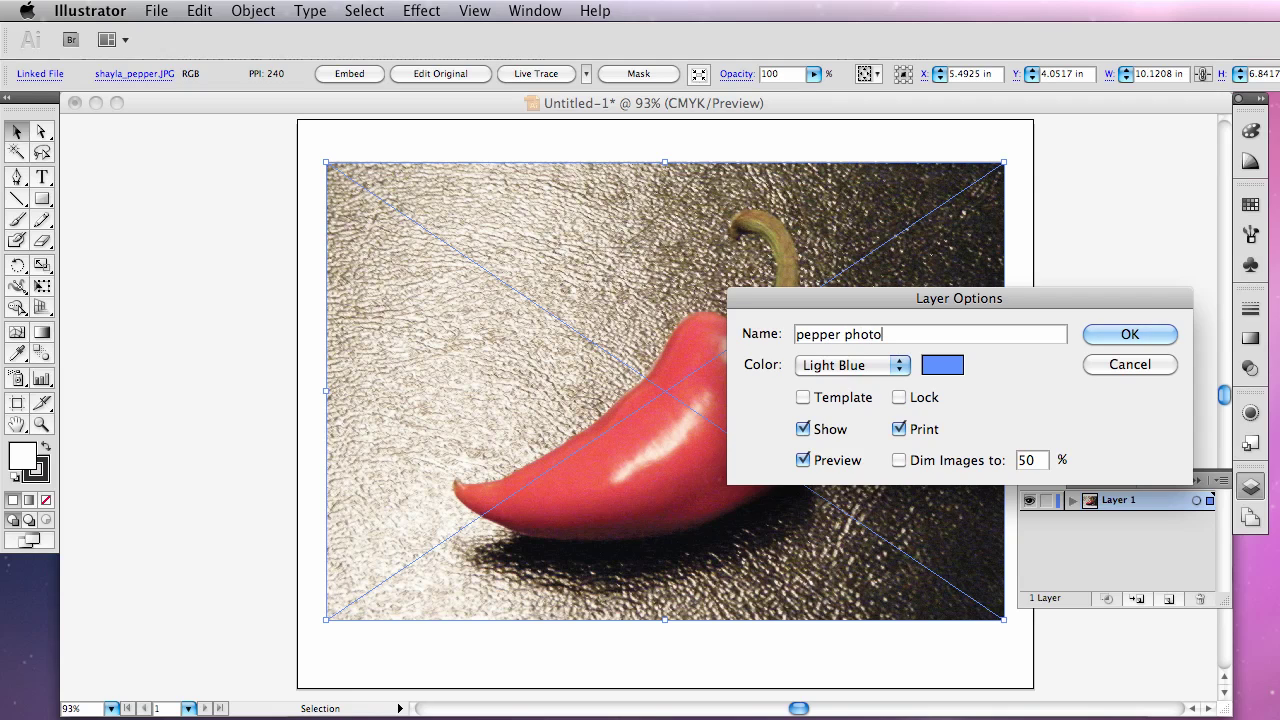
{"action": "left_click", "coordinate": [805, 398]}
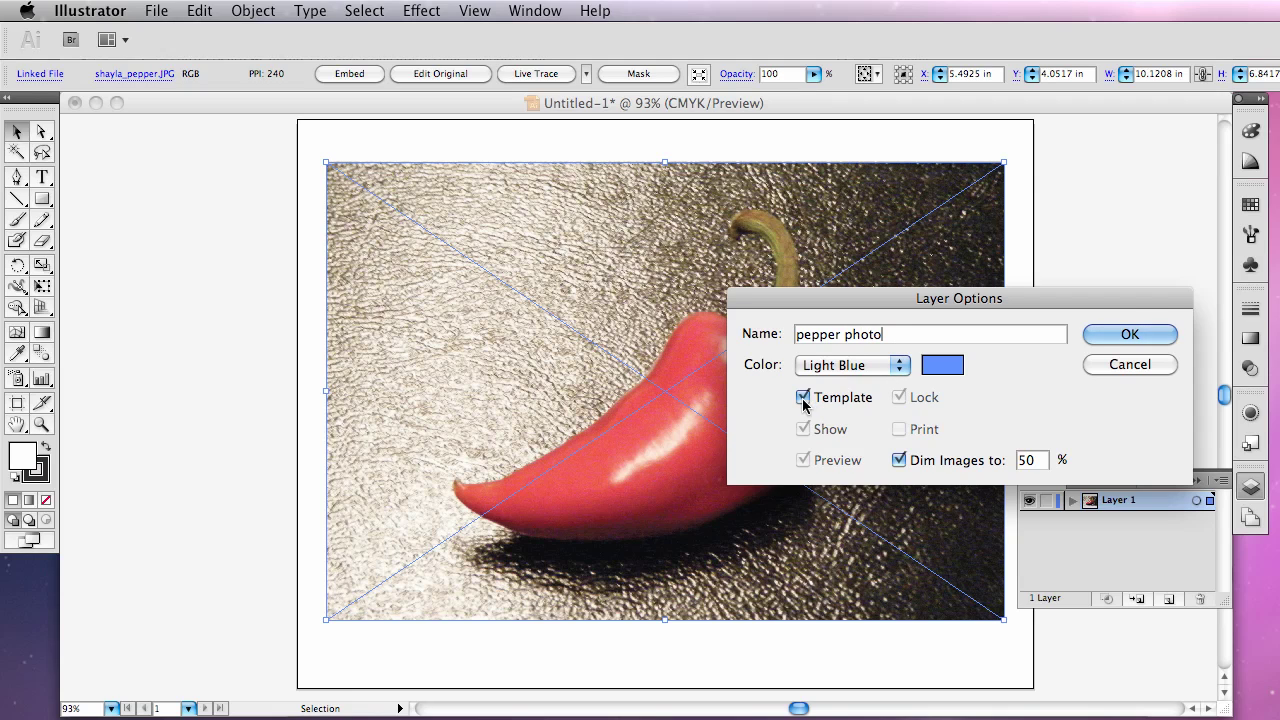
{"action": "left_click", "coordinate": [899, 460]}
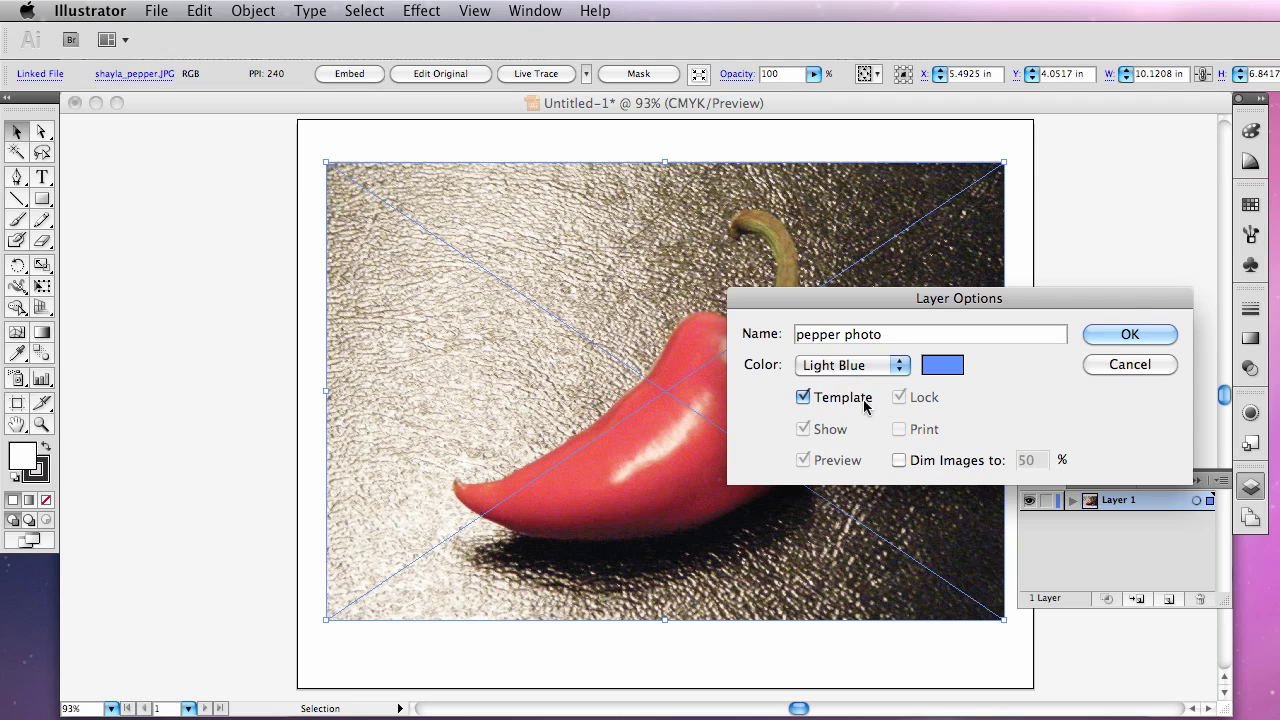
{"action": "left_click", "coordinate": [1123, 336]}
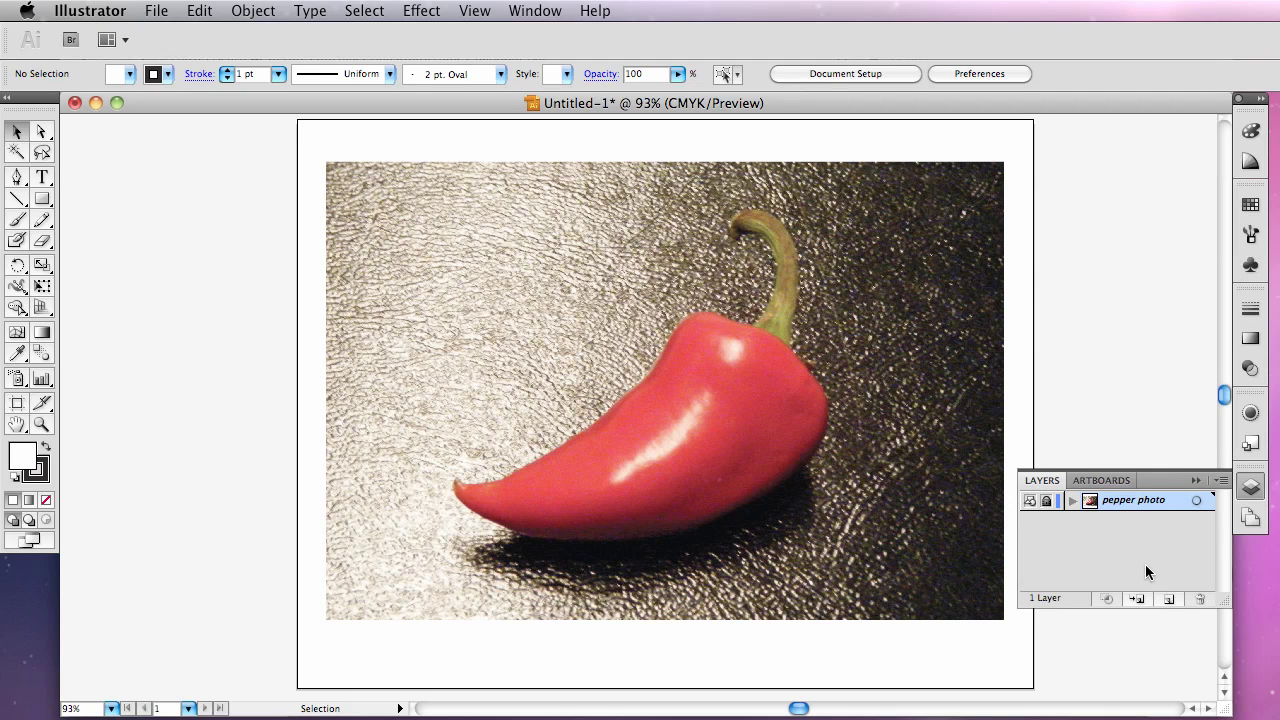
Create a new layer above the photo layer and name it "background".
{"action": "left_click", "coordinate": [1171, 600]}
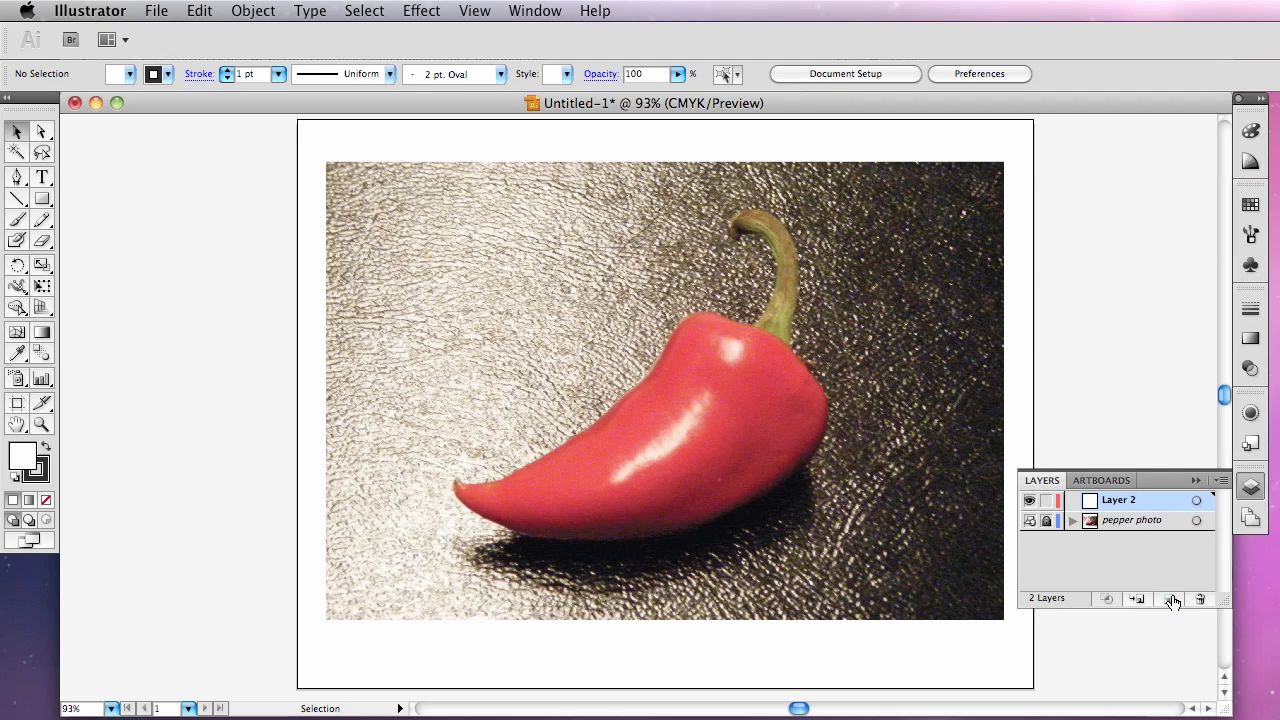
{"action": "double_click", "coordinate": [1119, 503]}
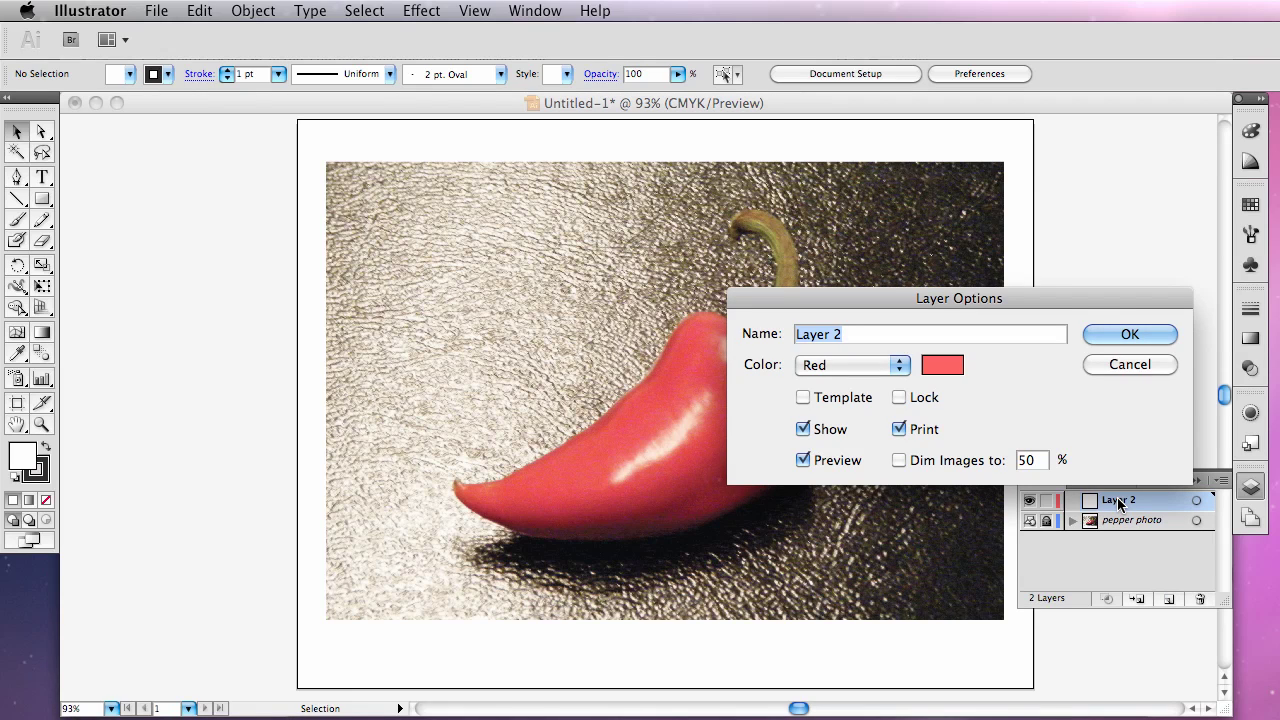
{"action": "type", "text": "background"}
{"action": "key", "text": "Return"}
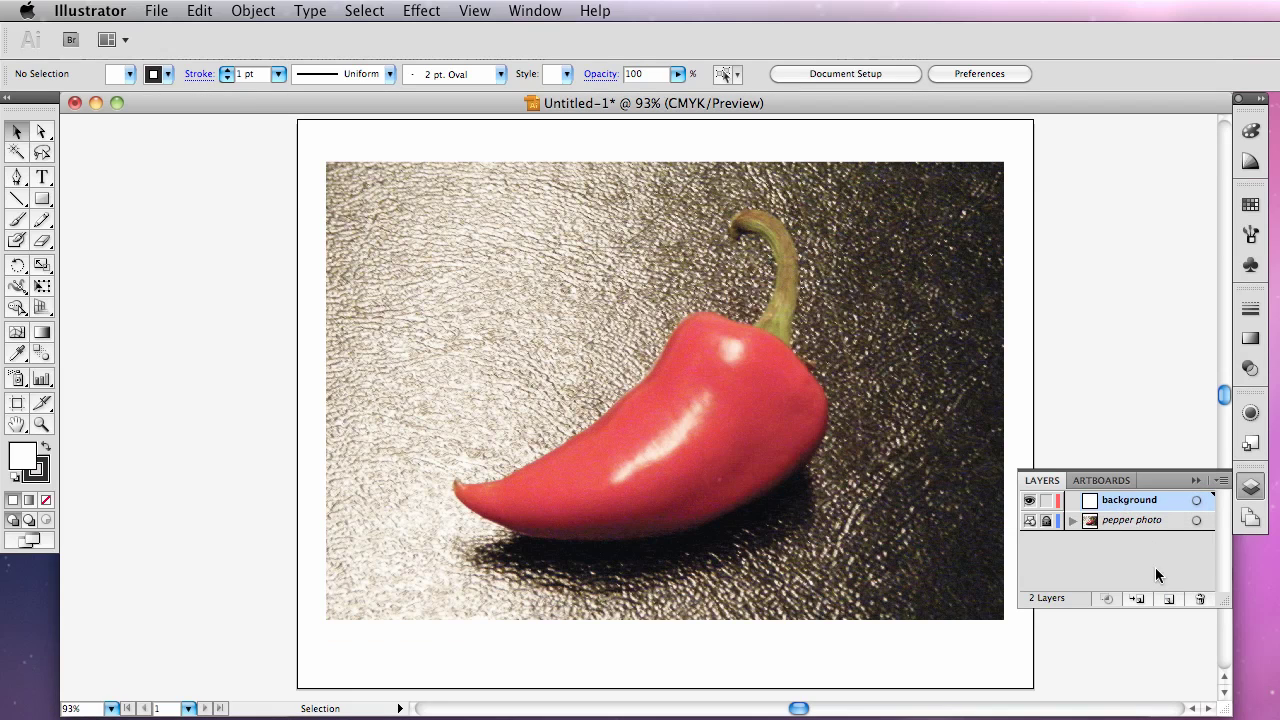
Add another layer above the background layer and name it "pepper".
{"action": "left_click", "coordinate": [1168, 600]}
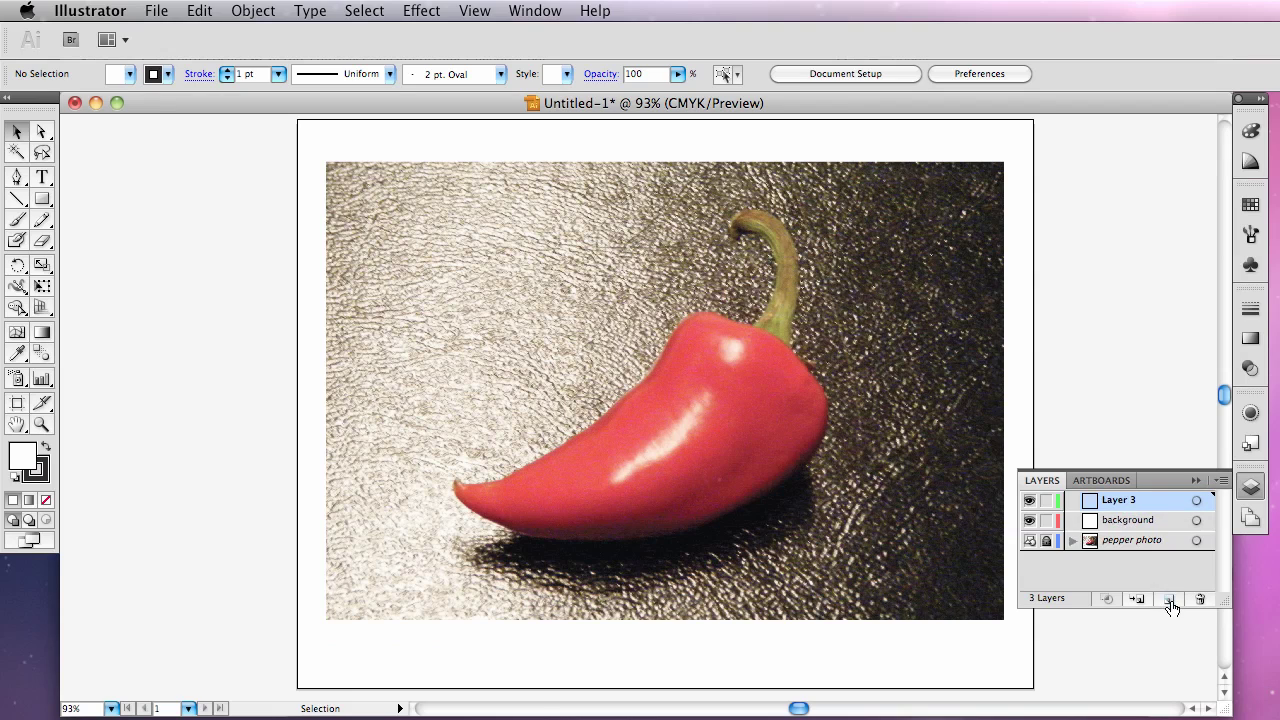
{"action": "double_click", "coordinate": [1121, 498]}
{"action": "type", "text": "pe"}
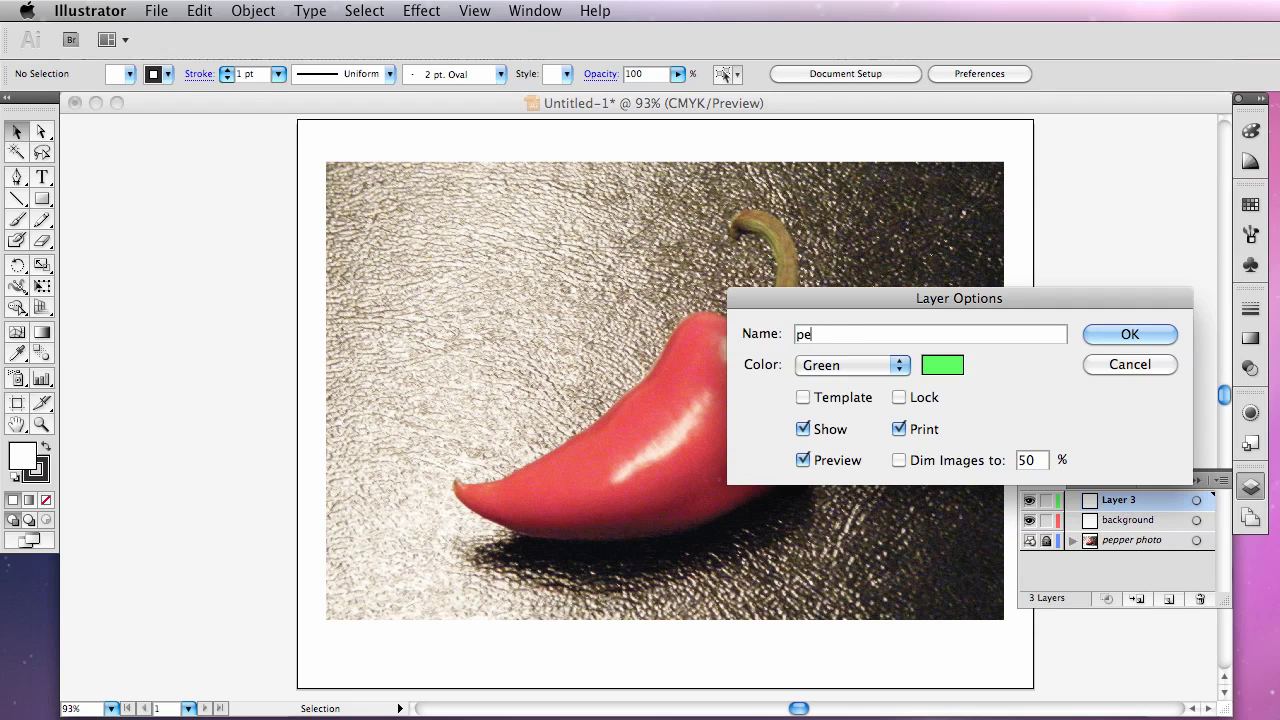
{"action": "type", "text": "pper"}
{"action": "key", "text": "Return"}
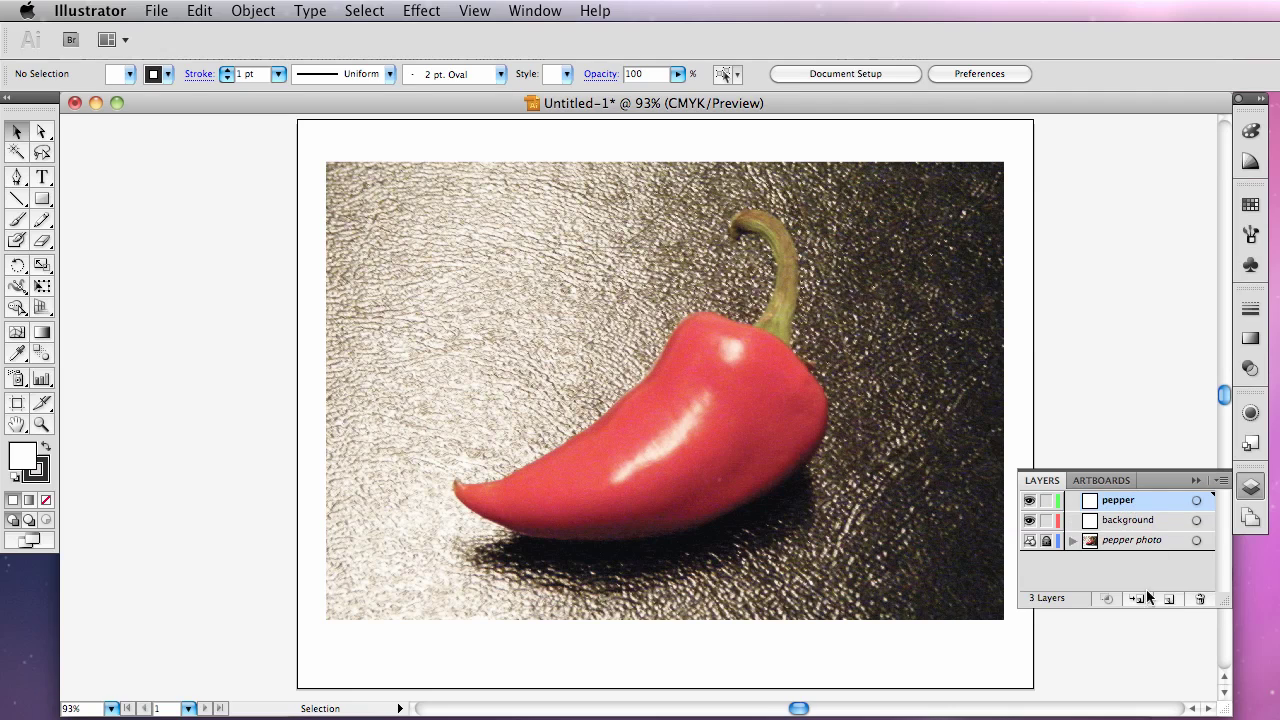
Add a layer named "stem" on top of the pepper layer.
{"action": "left_click", "coordinate": [1168, 600]}
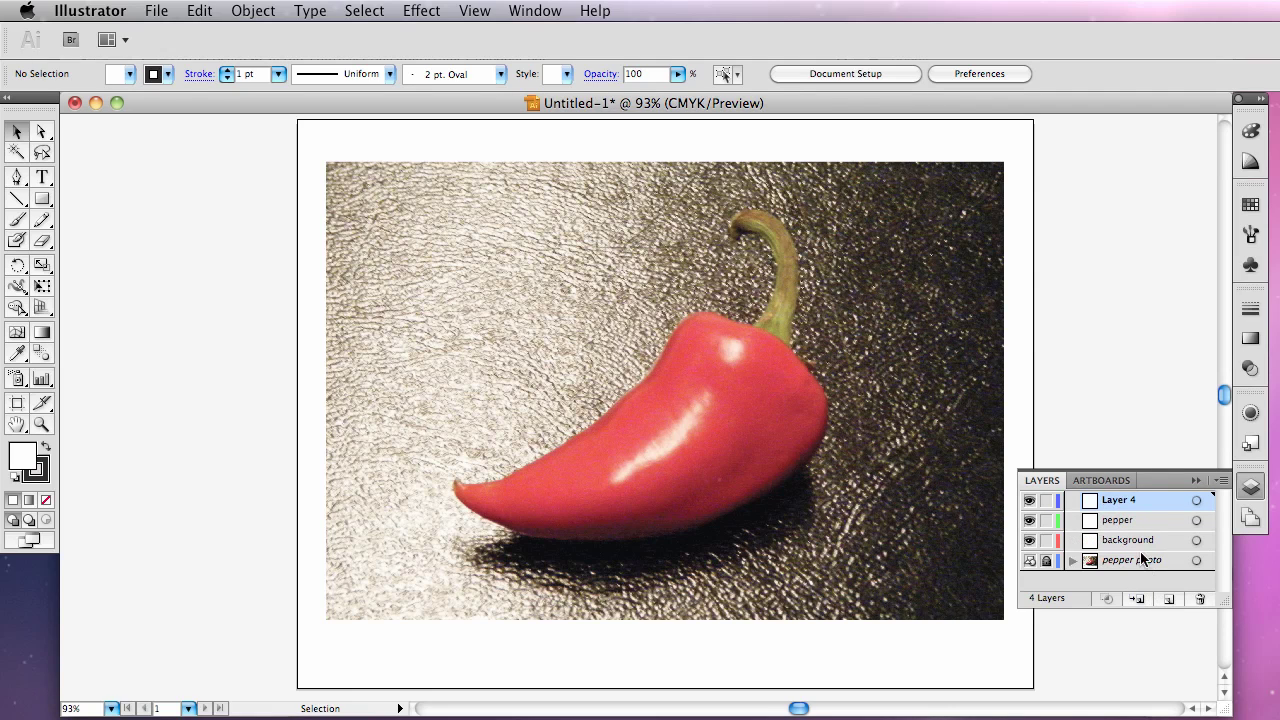
{"action": "double_click", "coordinate": [1131, 500]}
{"action": "type", "text": "step"}
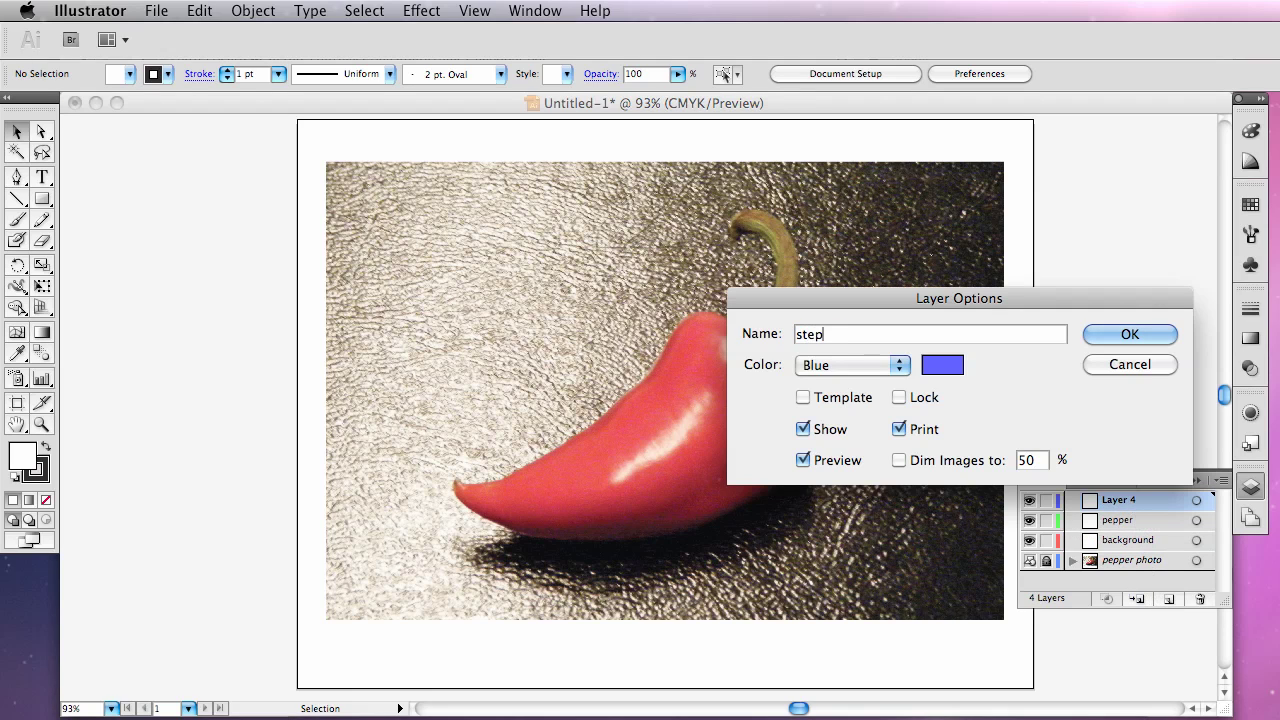
{"action": "key", "text": "BackSpace"}
{"action": "type", "text": "m"}
{"action": "key", "text": "Return"}
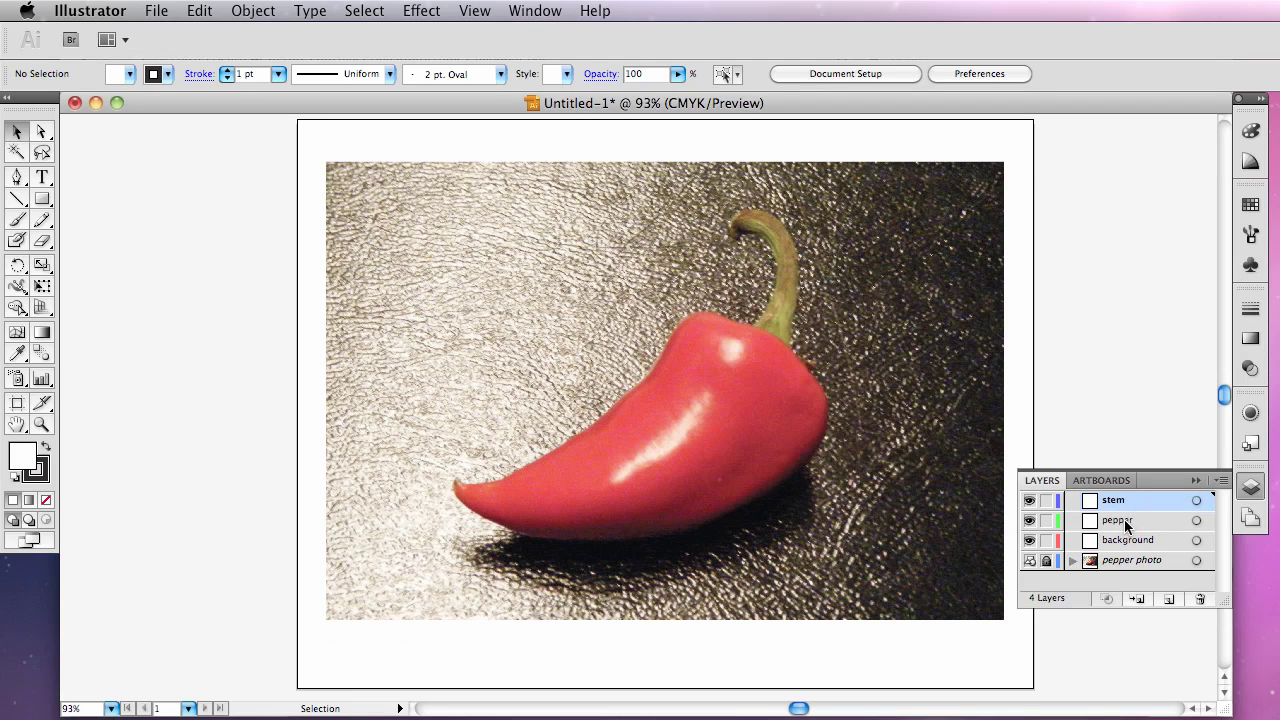
On the pepper layer, draw an ellipse about 5.42 in wide and 2.72 in high over the pepper's body.
{"action": "left_click", "coordinate": [1127, 527]}
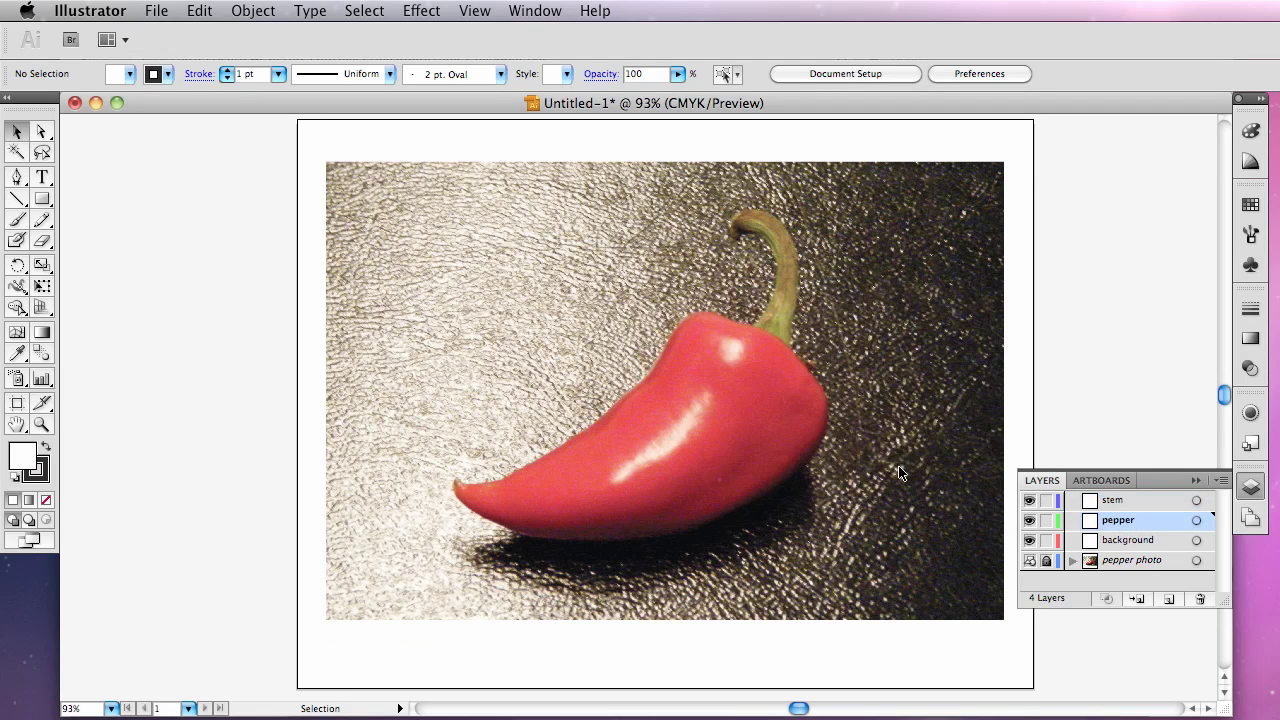
{"action": "key", "text": "a"}
{"action": "key", "text": "super+equal"}
{"action": "key", "text": "super+equal"}
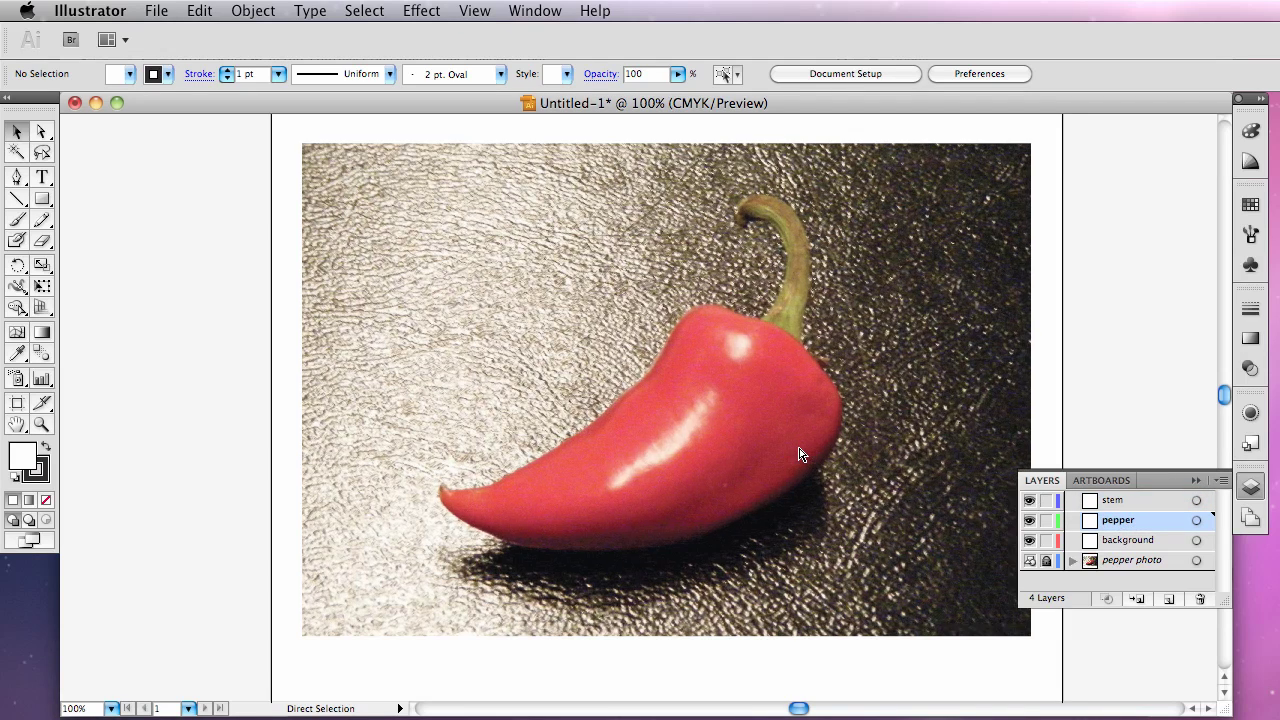
{"action": "key", "text": "v"}
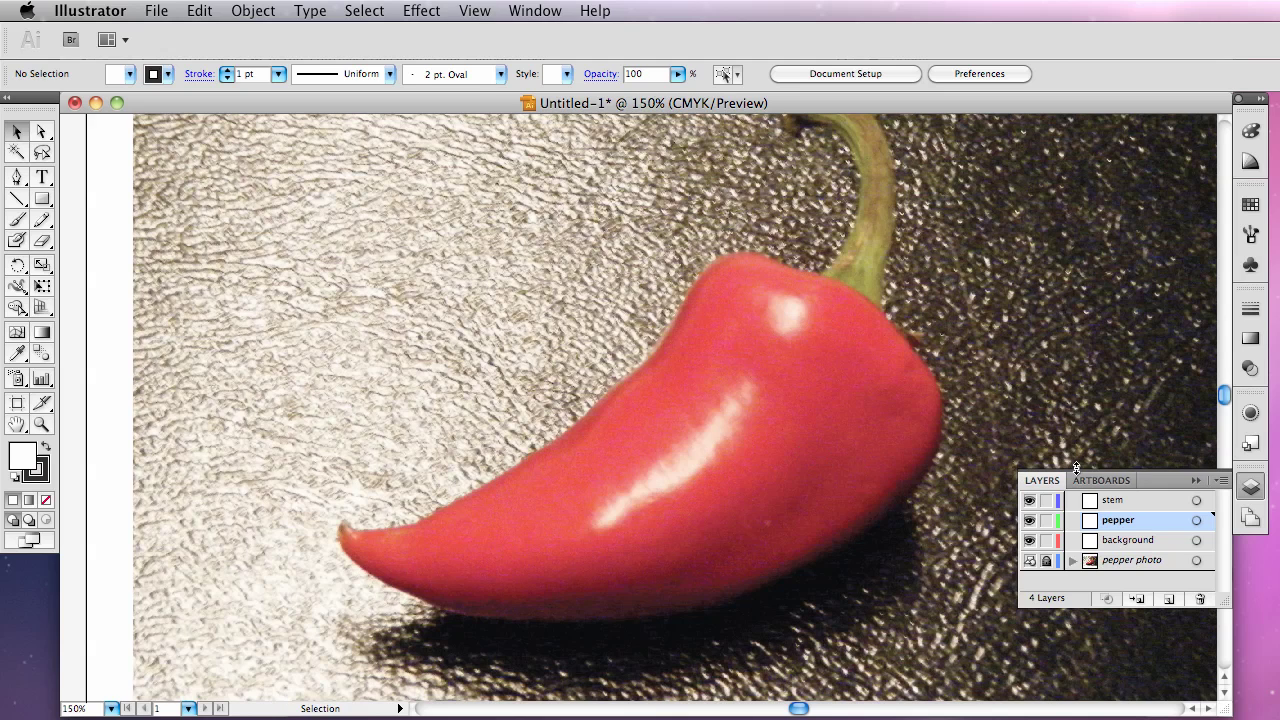
{"action": "left_click", "coordinate": [1196, 481]}
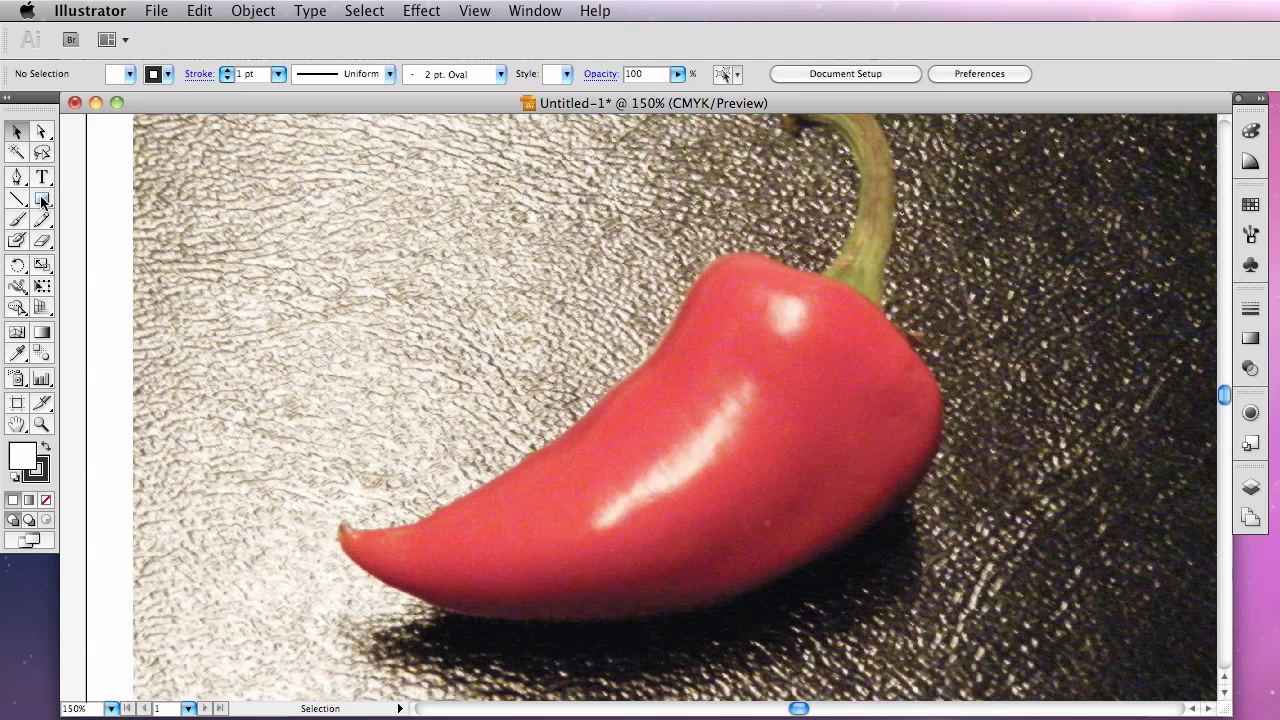
{"action": "left_click_drag", "start_coordinate": [42, 198], "coordinate": [85, 244]}
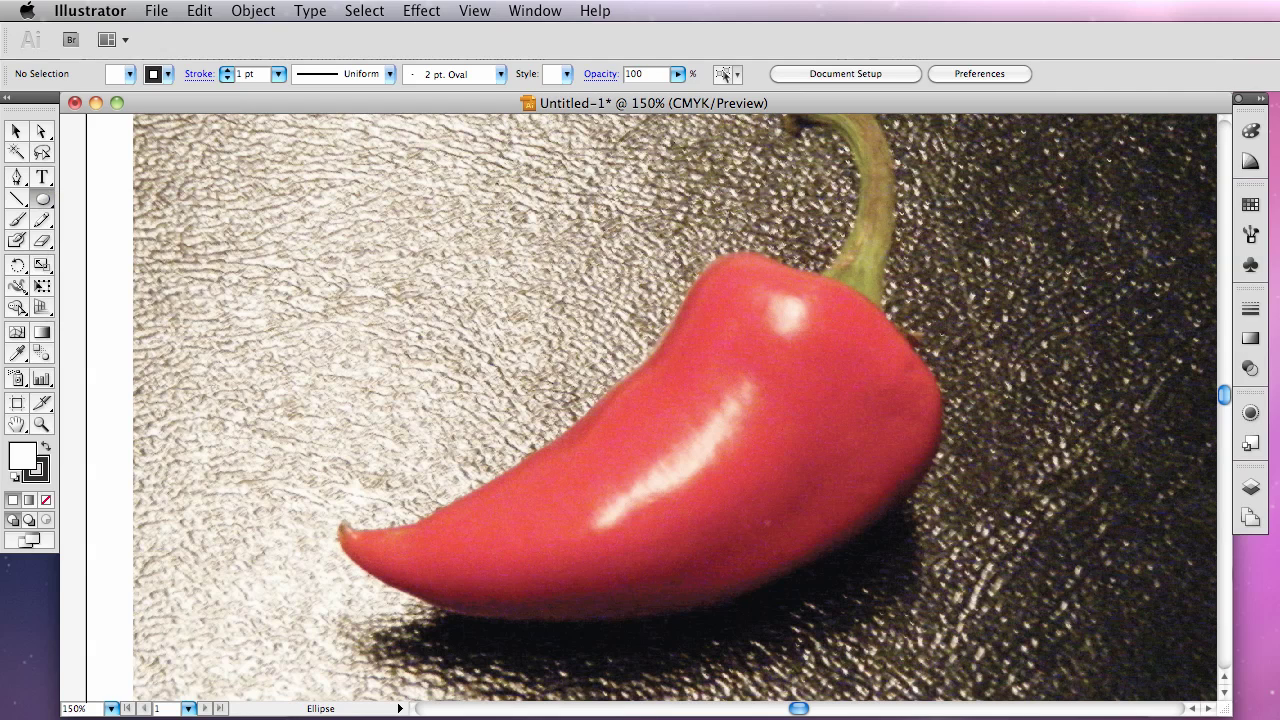
{"action": "left_click_drag", "start_coordinate": [355, 287], "coordinate": [940, 579]}
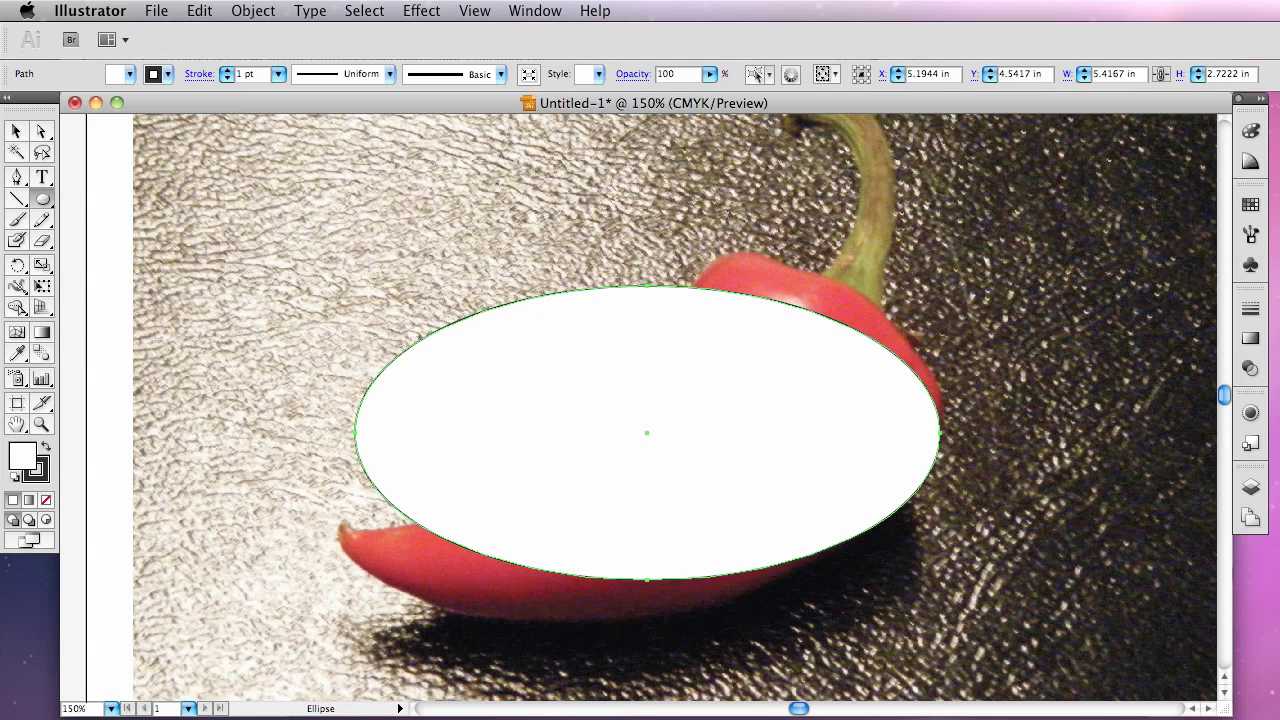
Rotate the ellipse counterclockwise to match the pepper's slant and position it over the pepper's body, from its tip to the stem base.
{"action": "left_click", "coordinate": [16, 131]}
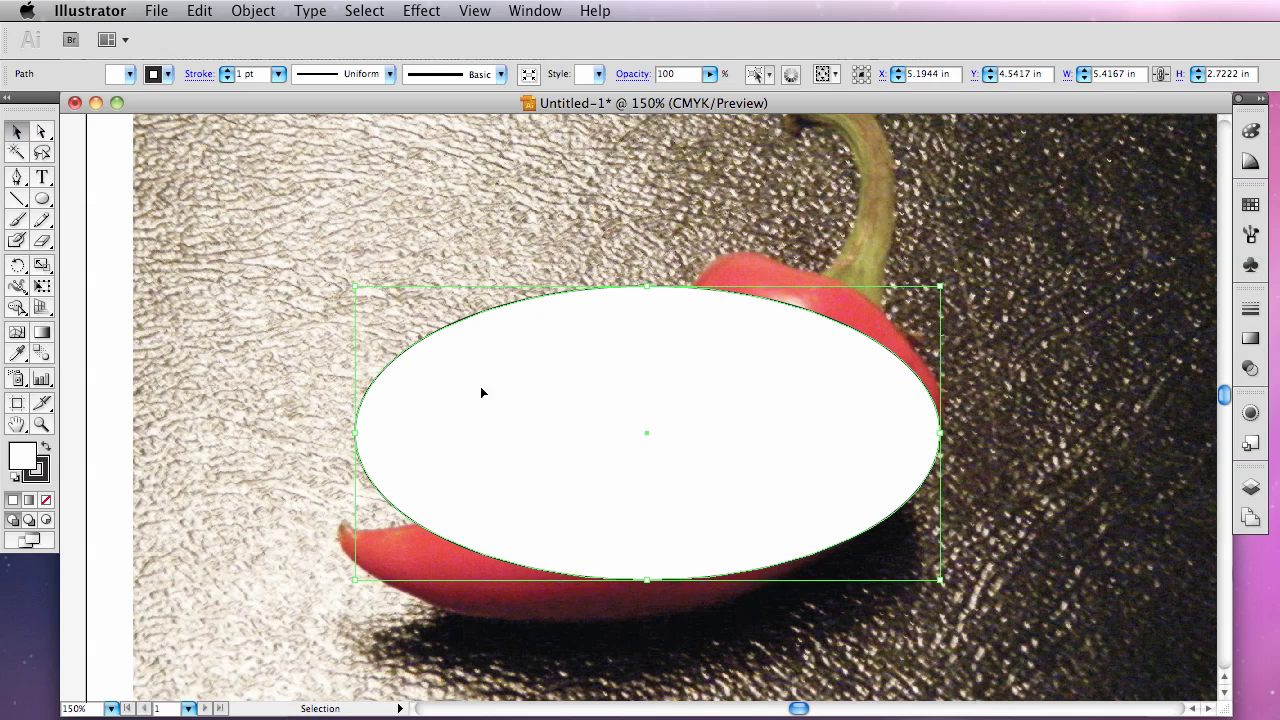
{"action": "left_click_drag", "start_coordinate": [391, 406], "coordinate": [376, 499]}
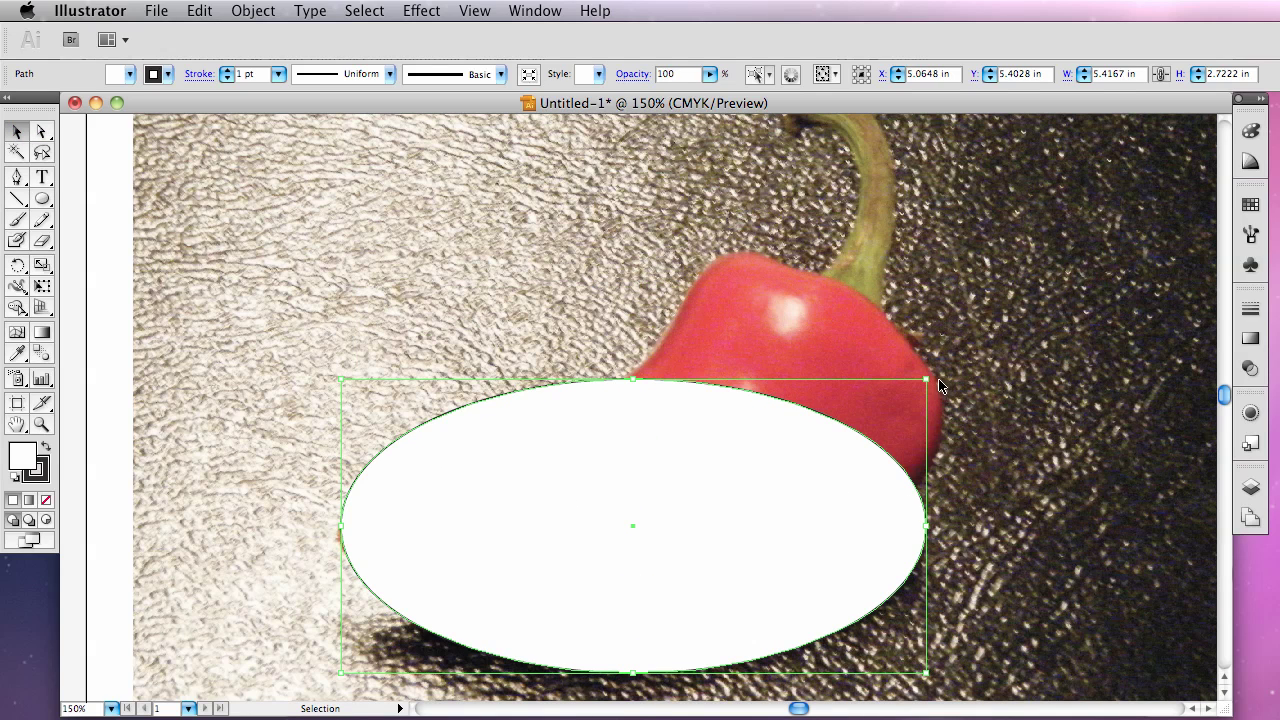
{"action": "left_click_drag", "start_coordinate": [931, 376], "coordinate": [832, 266]}
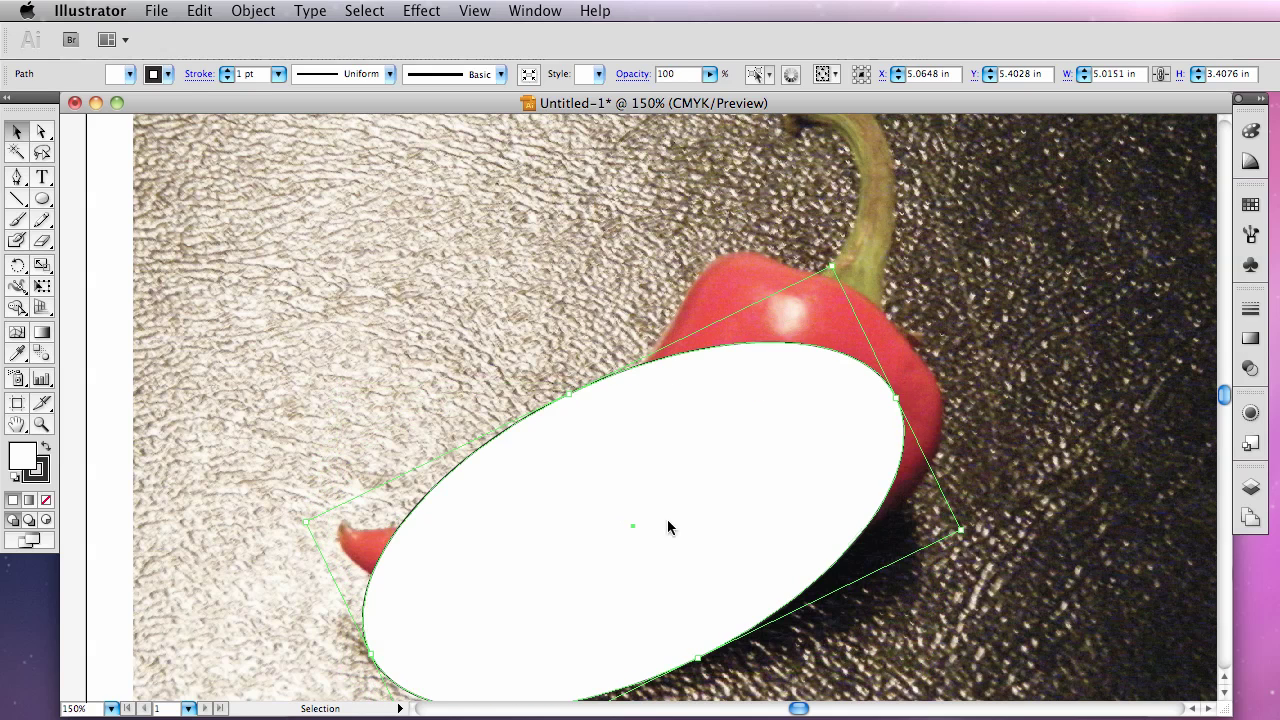
{"action": "left_click_drag", "start_coordinate": [669, 523], "coordinate": [971, 531]}
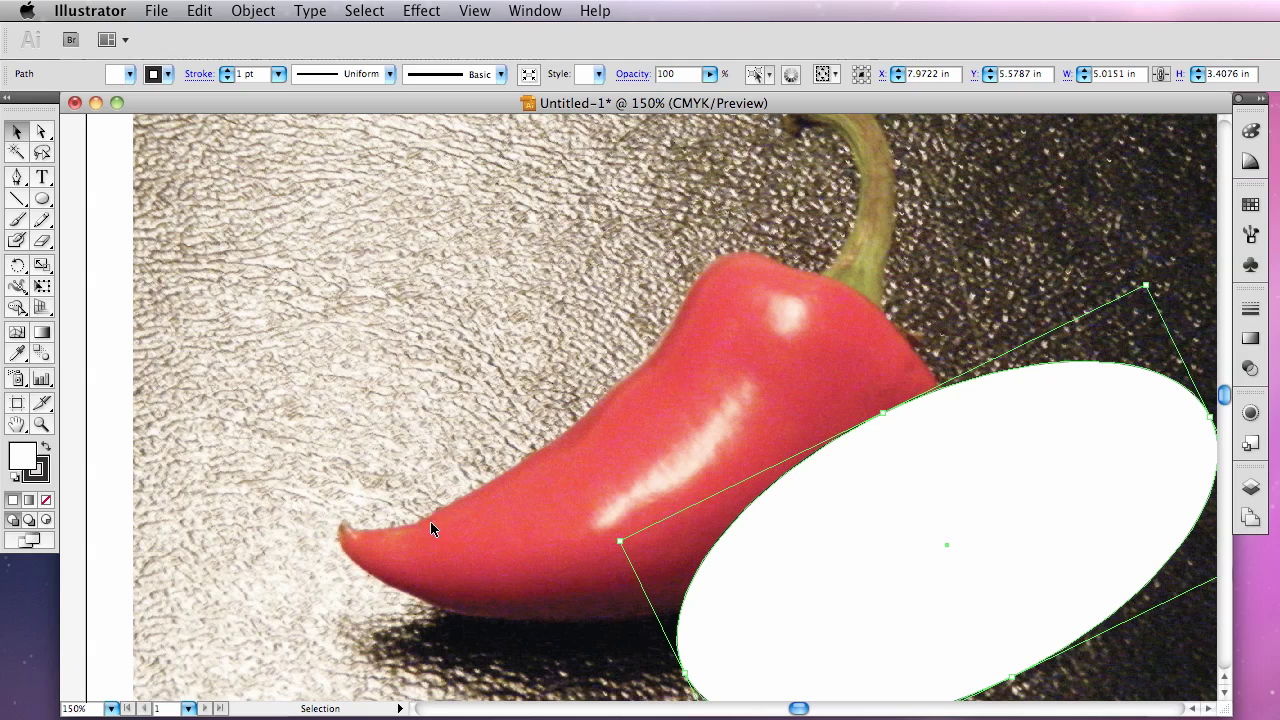
{"action": "left_click_drag", "start_coordinate": [946, 548], "coordinate": [613, 425]}
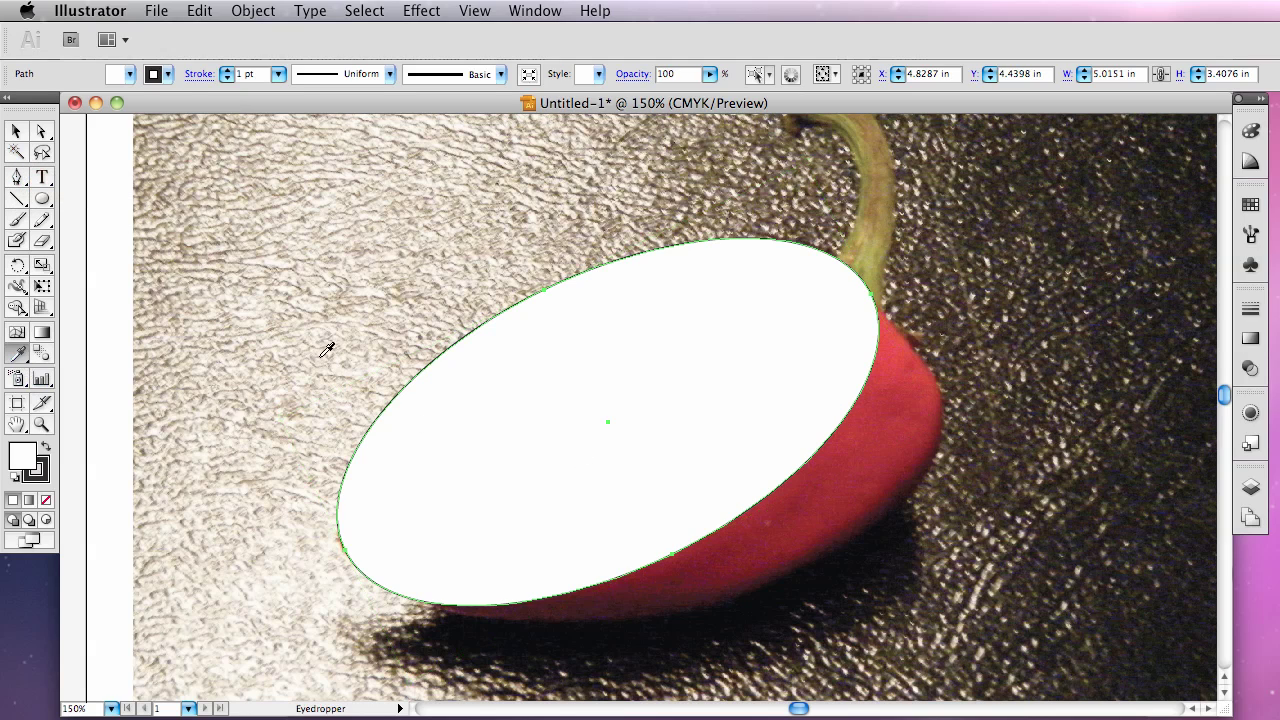
Fill the ellipse with red sampled from the pepper photo and show it in Outline view with the Mesh tool active.
{"action": "left_click", "coordinate": [17, 353]}
{"action": "left_click", "coordinate": [904, 350]}
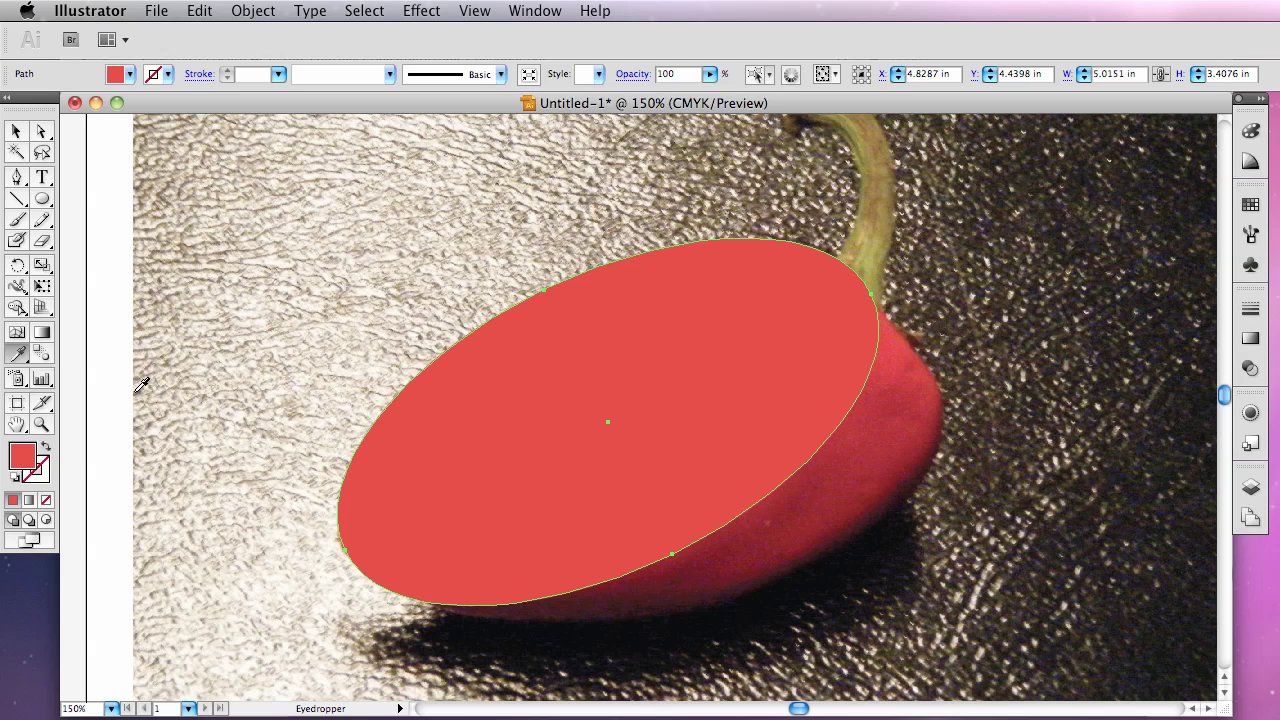
{"action": "left_click", "coordinate": [18, 337]}
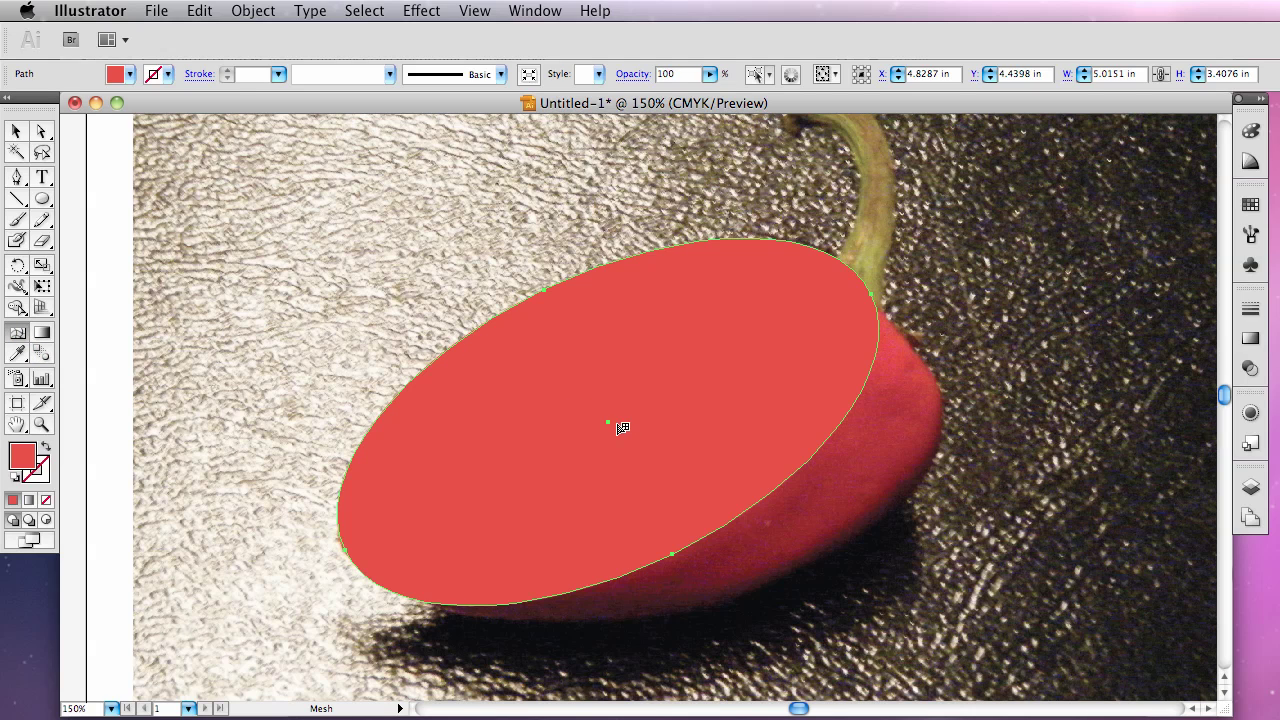
{"action": "key", "text": "super+y"}
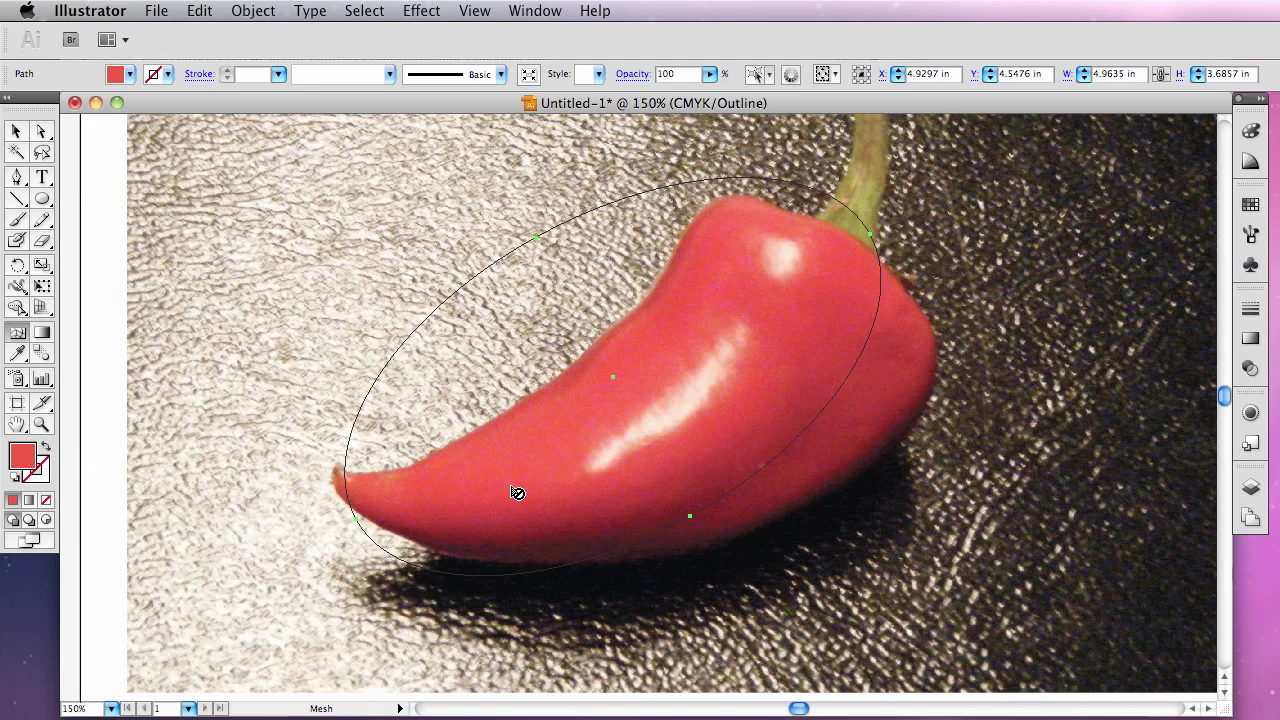
Return to Preview, add a mesh point inside the ellipse near its stem end, and select the mesh point on the upper edge for reshaping.
{"action": "key", "text": "super+y"}
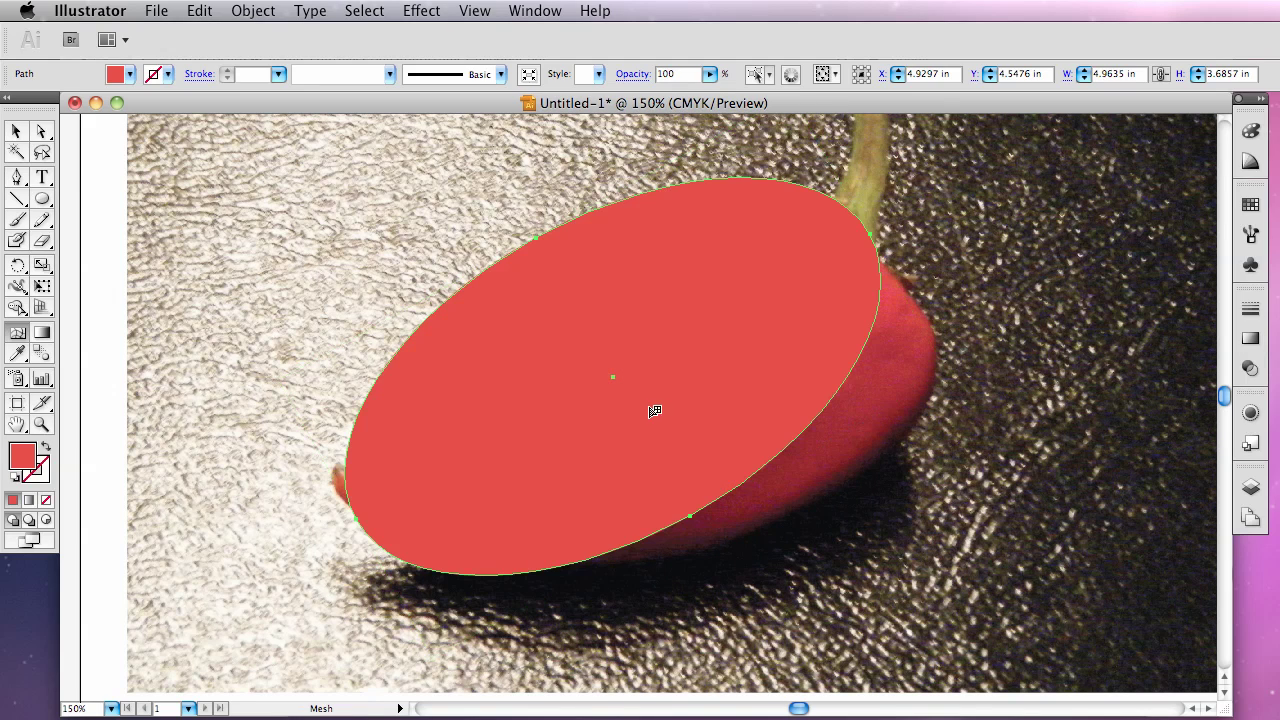
{"action": "left_click", "coordinate": [757, 268]}
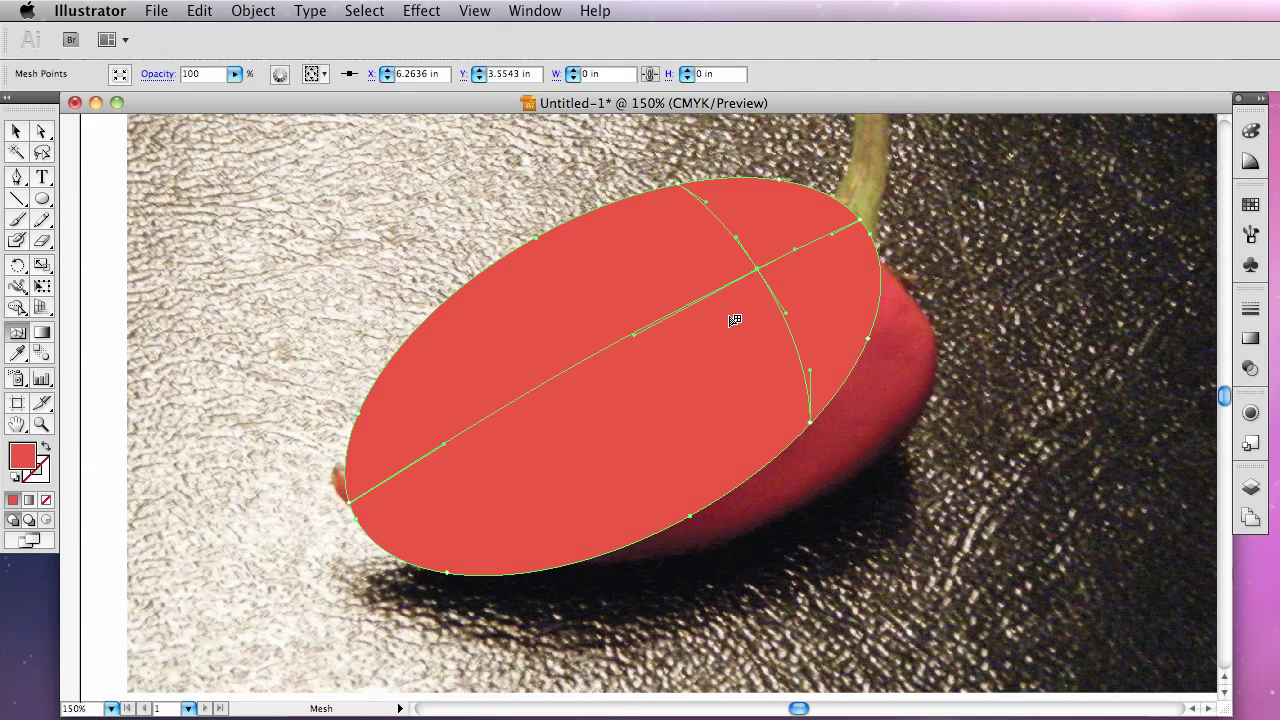
{"action": "key", "text": "a"}
{"action": "left_click", "coordinate": [680, 185]}
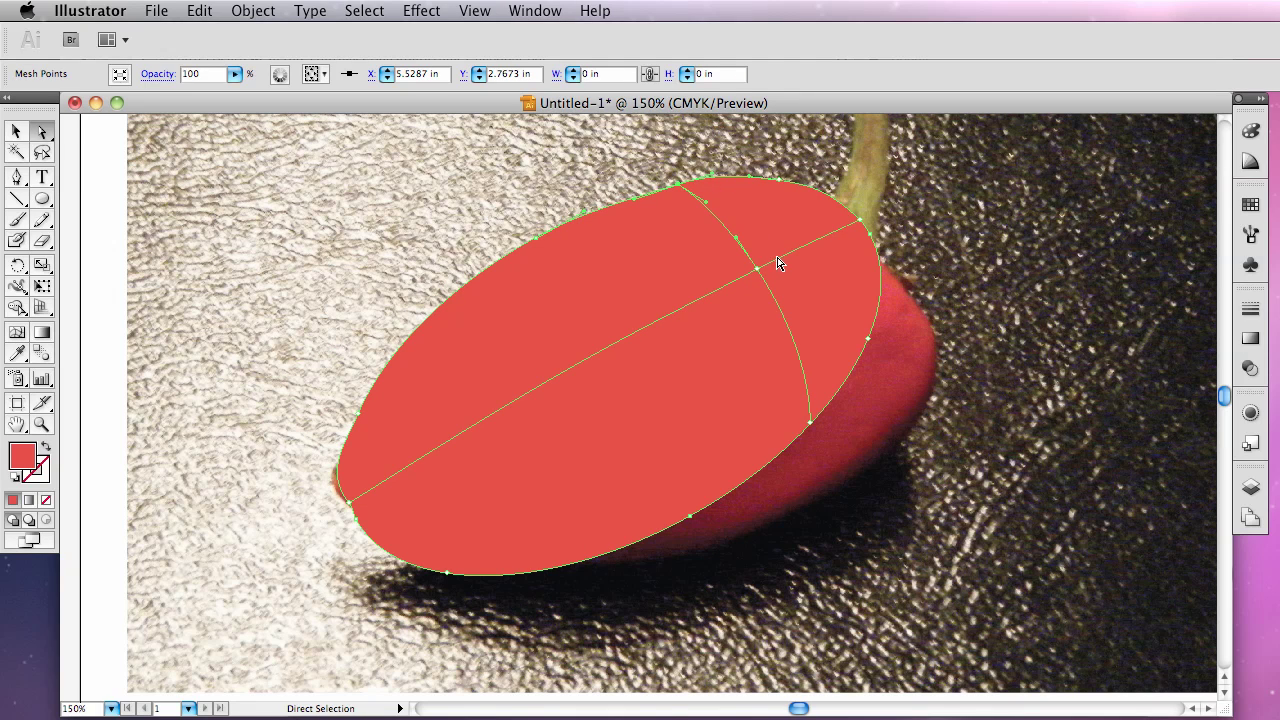
{"action": "key", "text": "super+space"}
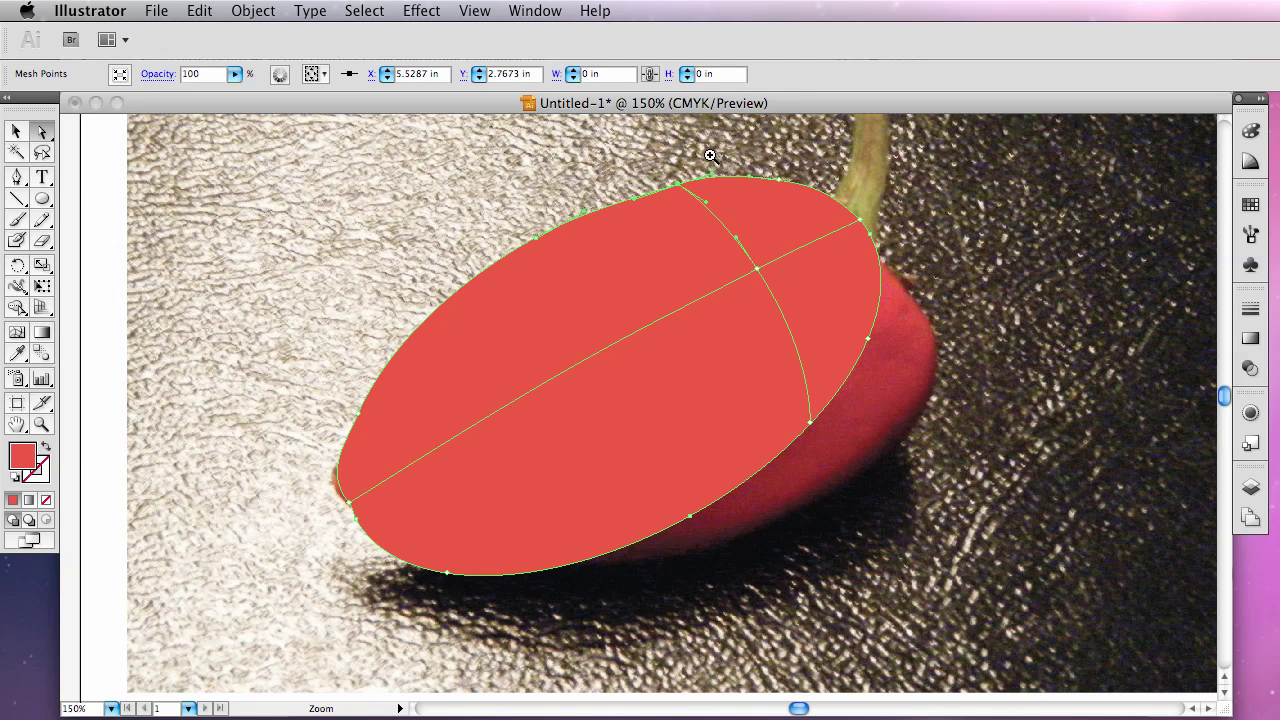
{"action": "left_click_drag", "start_coordinate": [708, 157], "coordinate": [968, 420]}
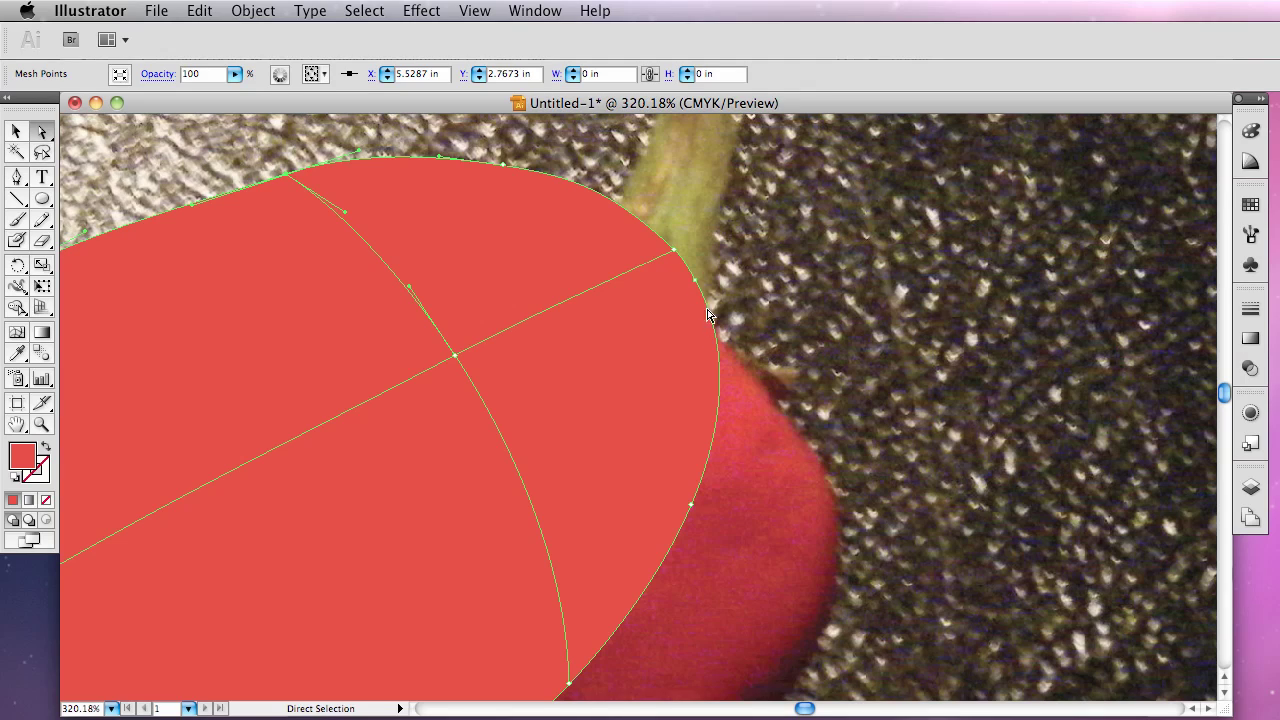
Move the mesh's edge points around the stem end toward the pepper's shoulder outline in the photo.
{"action": "left_click_drag", "start_coordinate": [693, 506], "coordinate": [802, 684]}
{"action": "left_click_drag", "start_coordinate": [748, 389], "coordinate": [762, 390]}
{"action": "left_click_drag", "start_coordinate": [675, 252], "coordinate": [562, 244]}
{"action": "left_click_drag", "start_coordinate": [508, 176], "coordinate": [272, 227]}
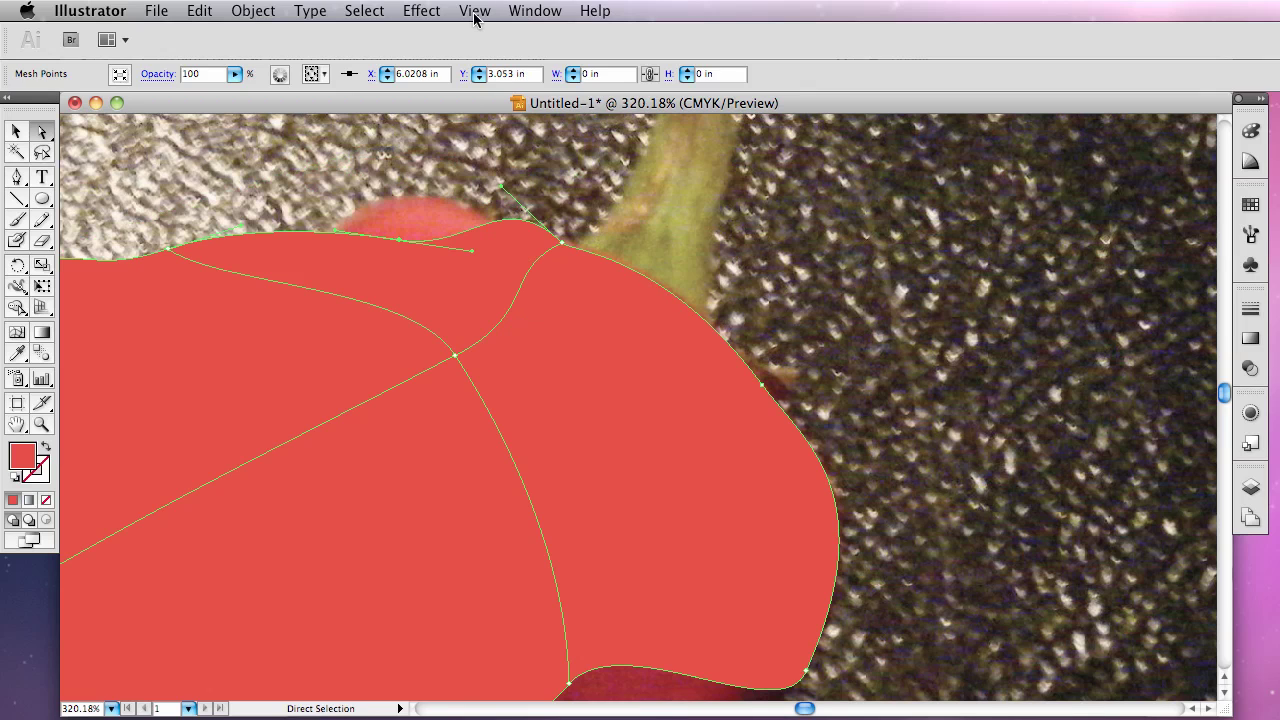
Switch to Outline view, fit the remaining edge points to the pepper's contour down to its tip, and deselect the mesh.
{"action": "left_click", "coordinate": [475, 11]}
{"action": "left_click", "coordinate": [490, 29]}
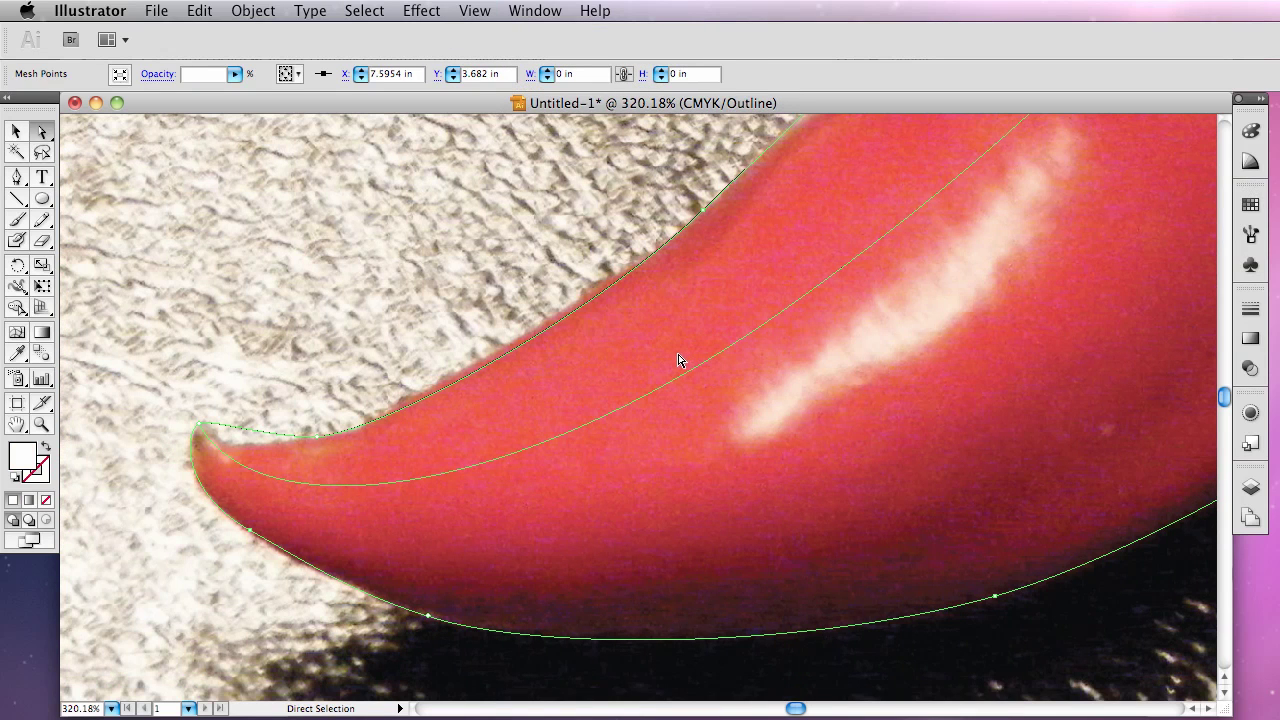
{"action": "key", "text": "super+minus"}
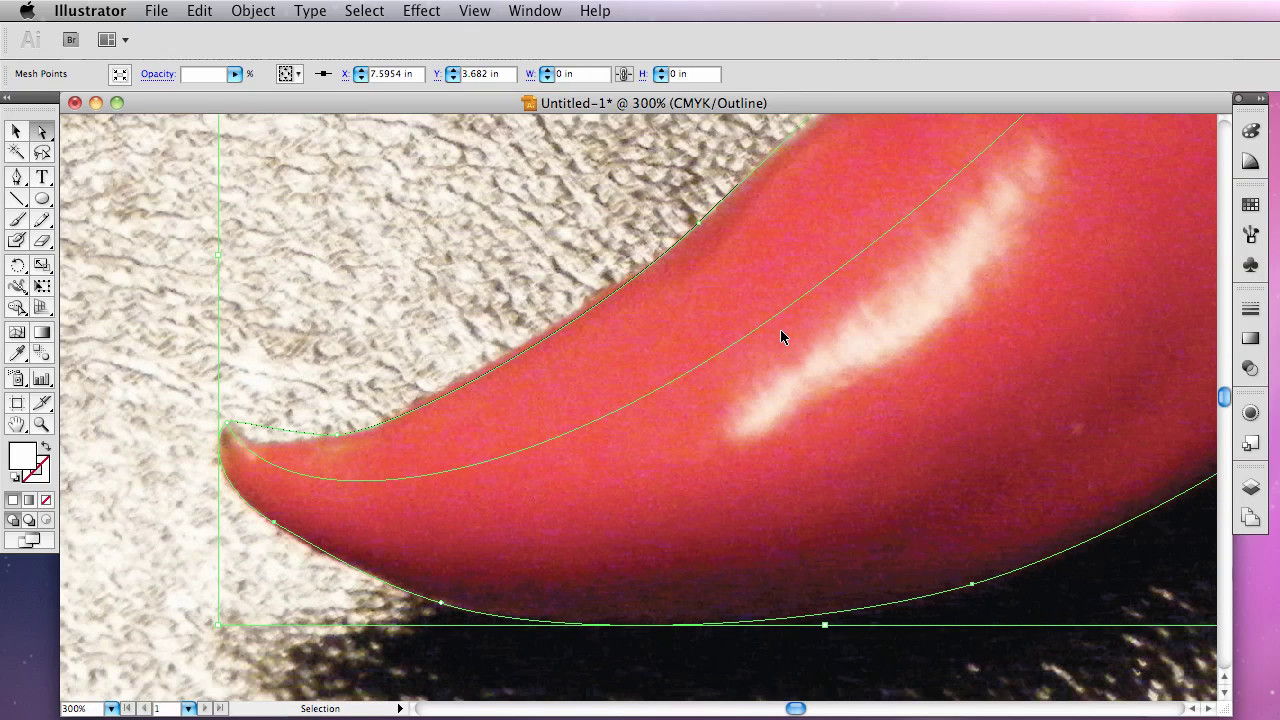
{"action": "key", "text": "a"}
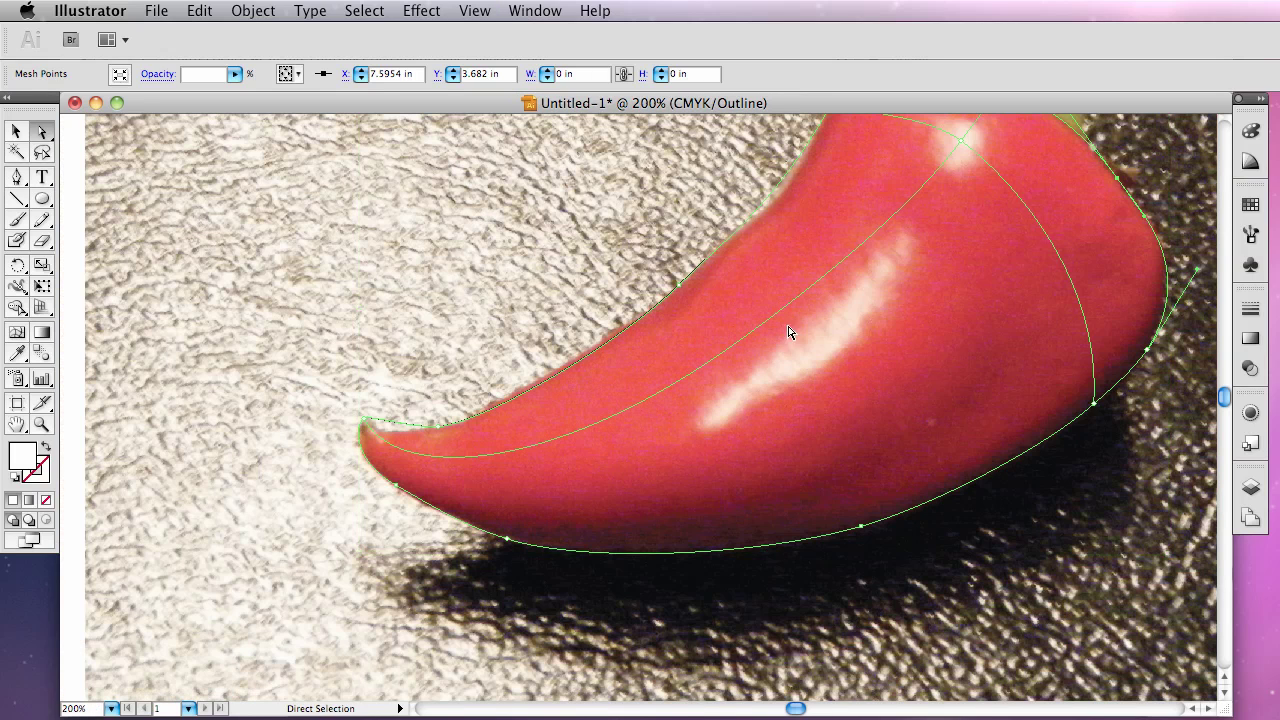
{"action": "left_click", "coordinate": [960, 214]}
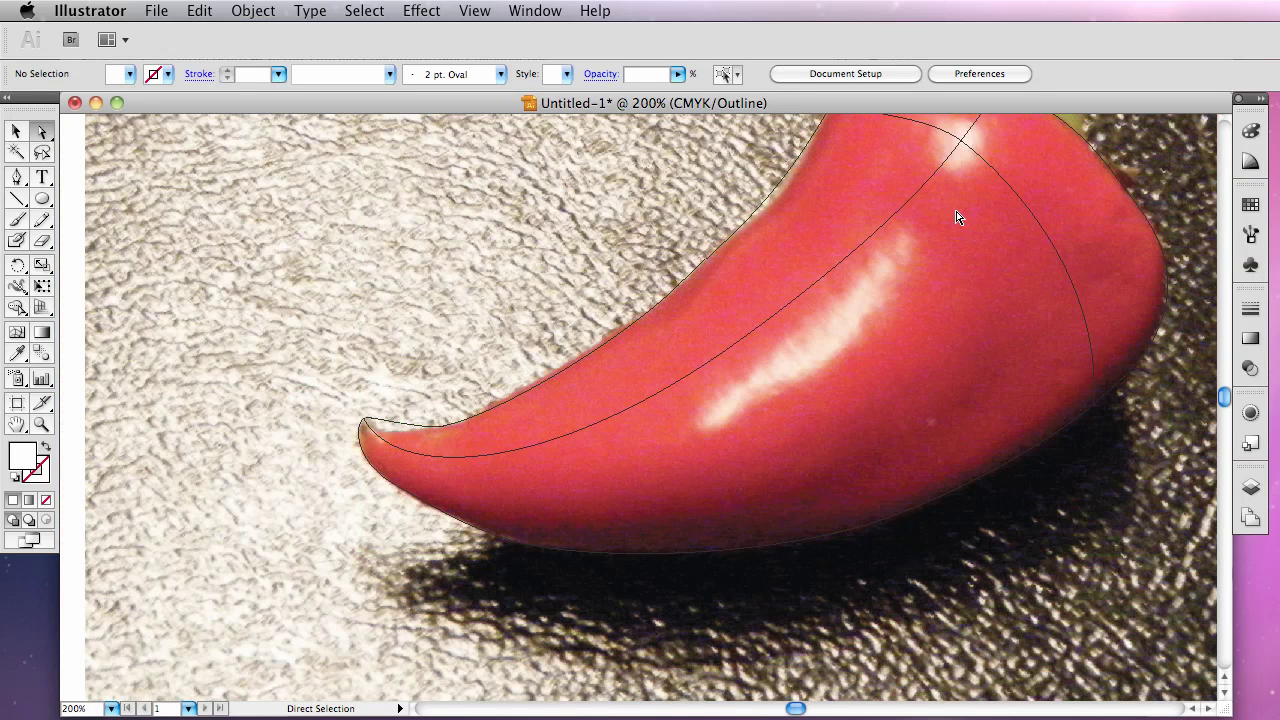
Bend the lengthwise mesh line with its direction handles so it follows the long highlight down to the pepper's tip.
{"action": "left_click", "coordinate": [966, 137]}
{"action": "left_click_drag", "start_coordinate": [946, 194], "coordinate": [853, 320]}
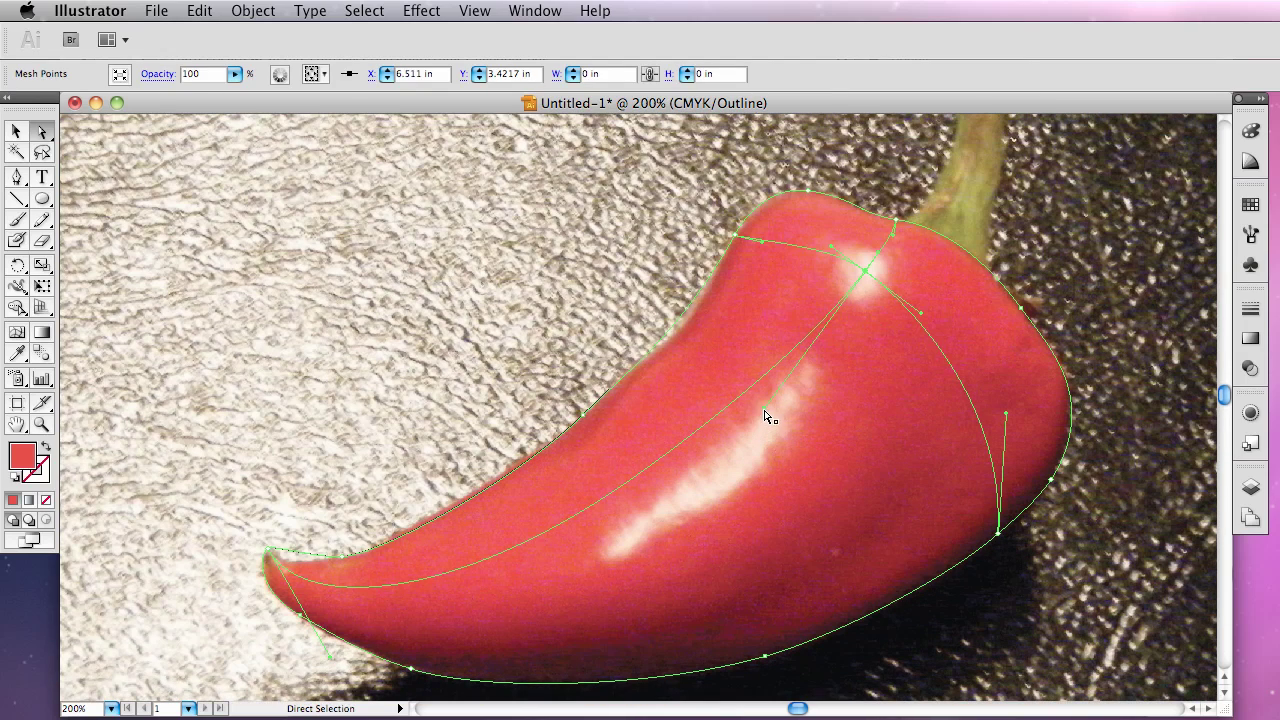
{"action": "left_click_drag", "start_coordinate": [766, 410], "coordinate": [832, 455]}
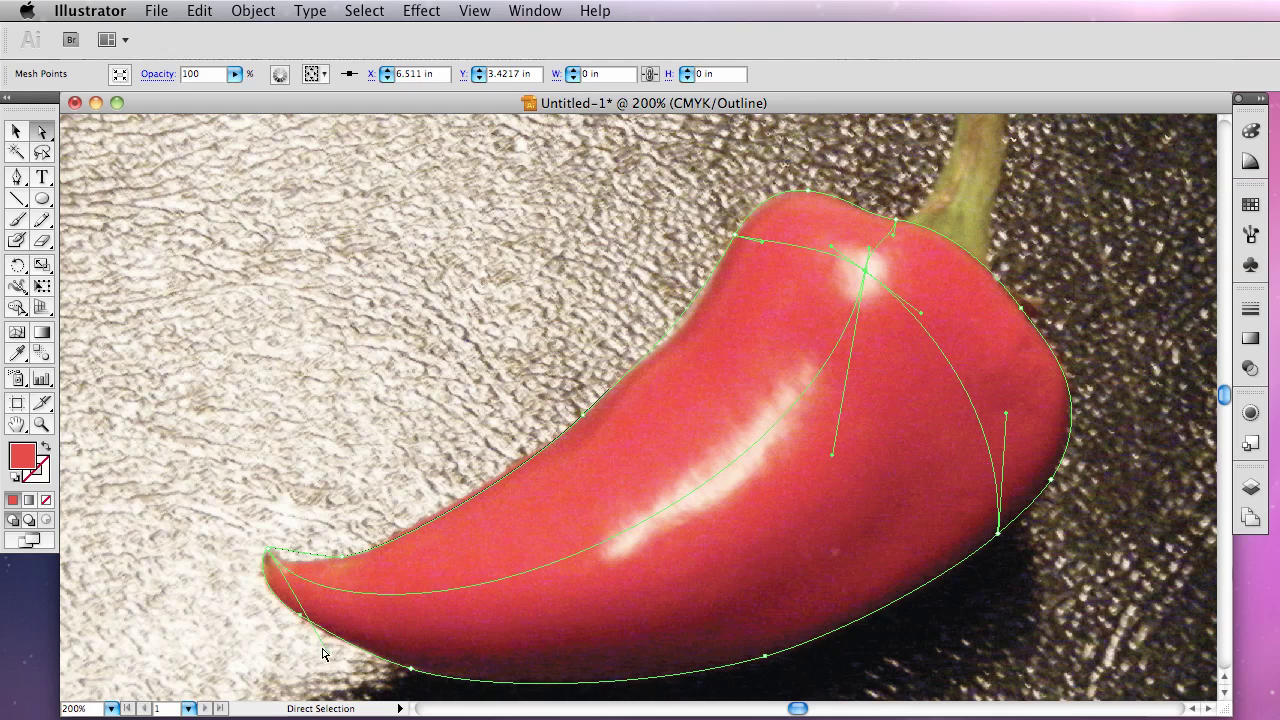
{"action": "left_click_drag", "start_coordinate": [326, 657], "coordinate": [323, 660]}
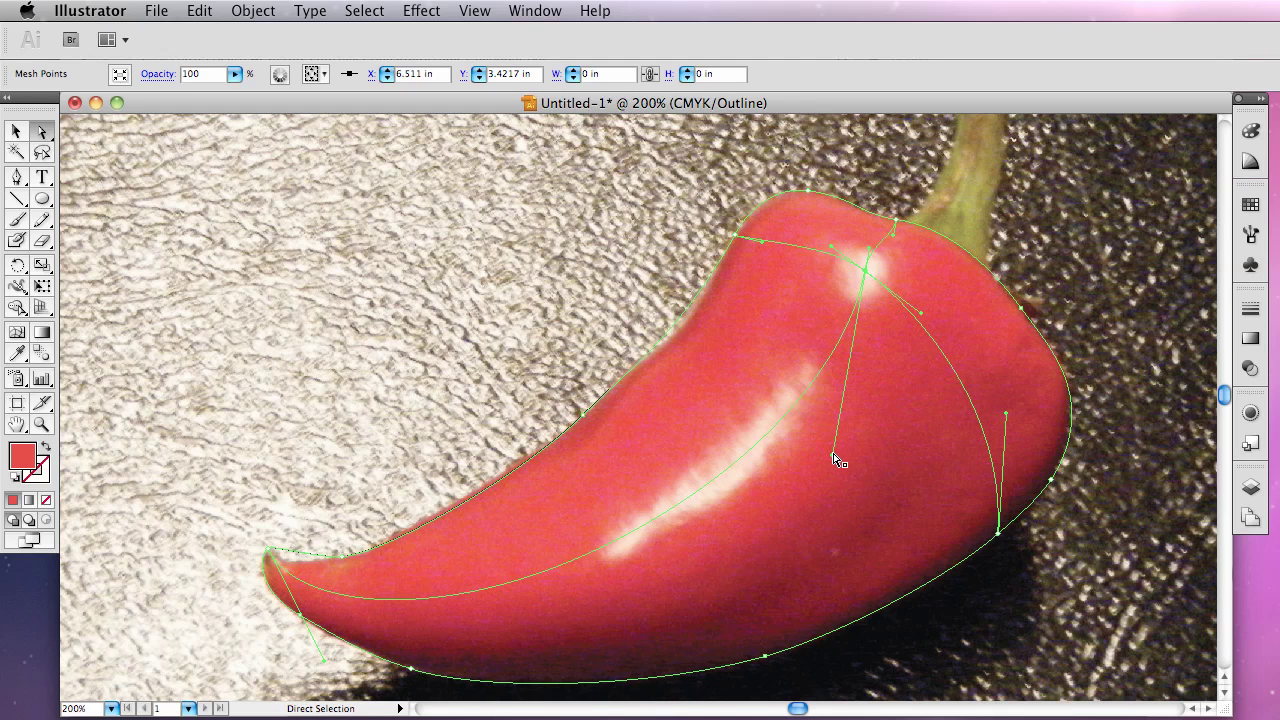
{"action": "key", "text": "super+shift+a"}
{"action": "key", "text": "super+0"}
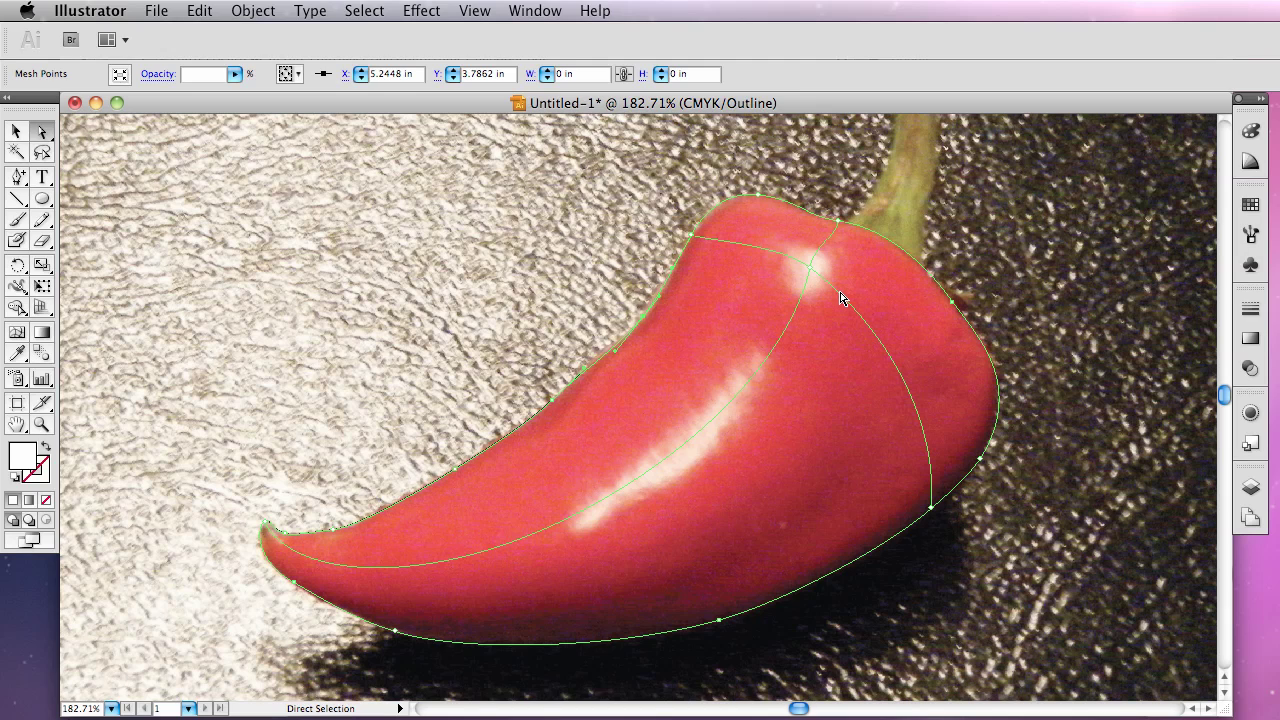
Add four mesh points around the round highlight near the stem, one on each side of it along the existing mesh lines.
{"action": "left_click", "coordinate": [20, 335]}
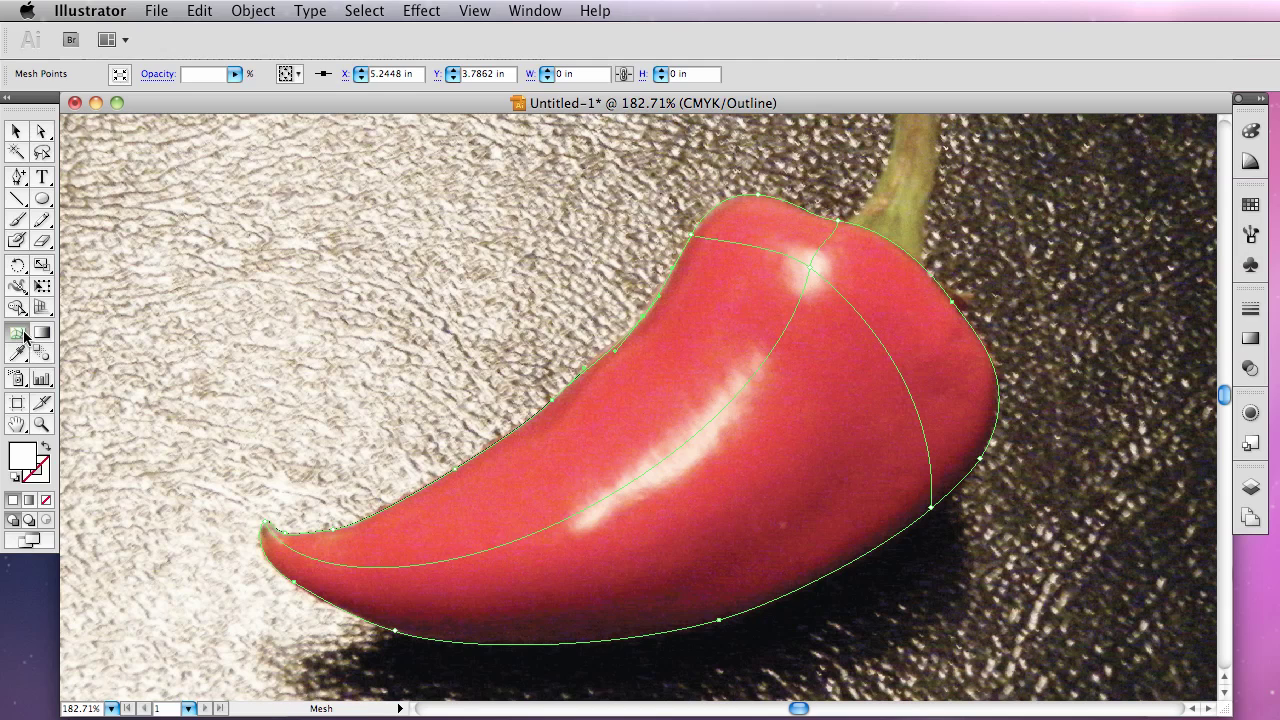
{"action": "left_click", "coordinate": [842, 292]}
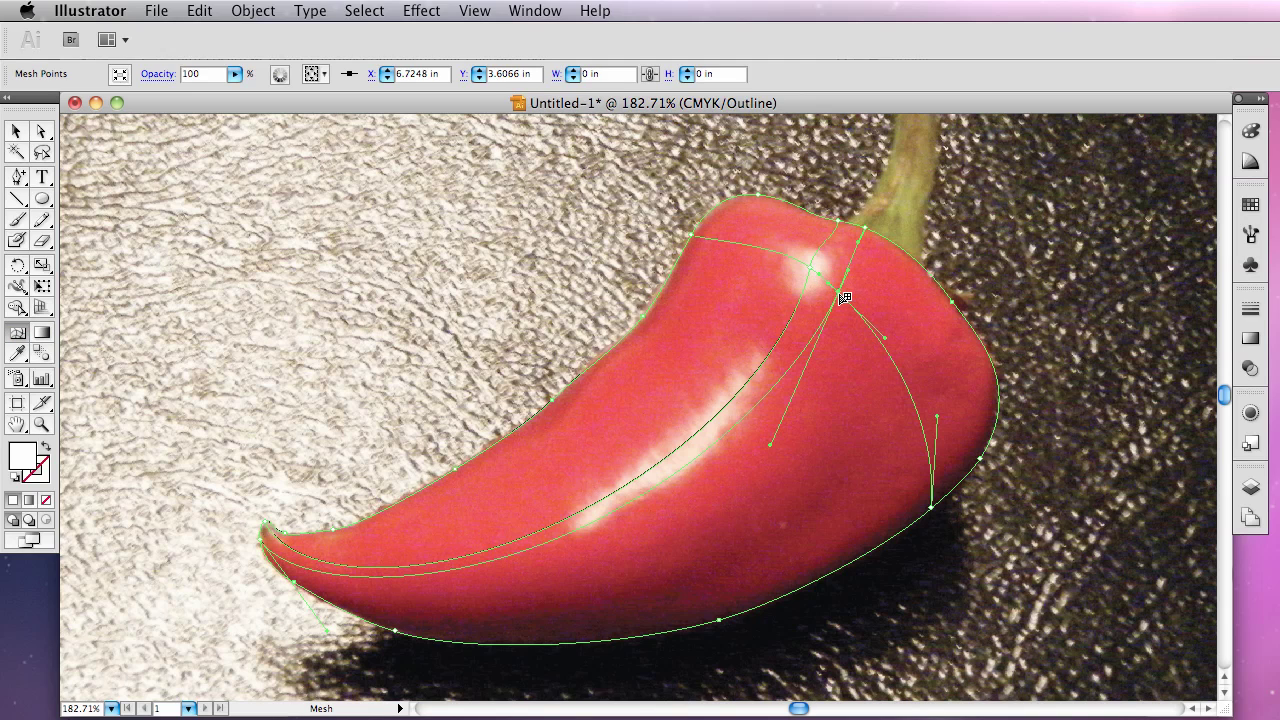
{"action": "left_click", "coordinate": [777, 251]}
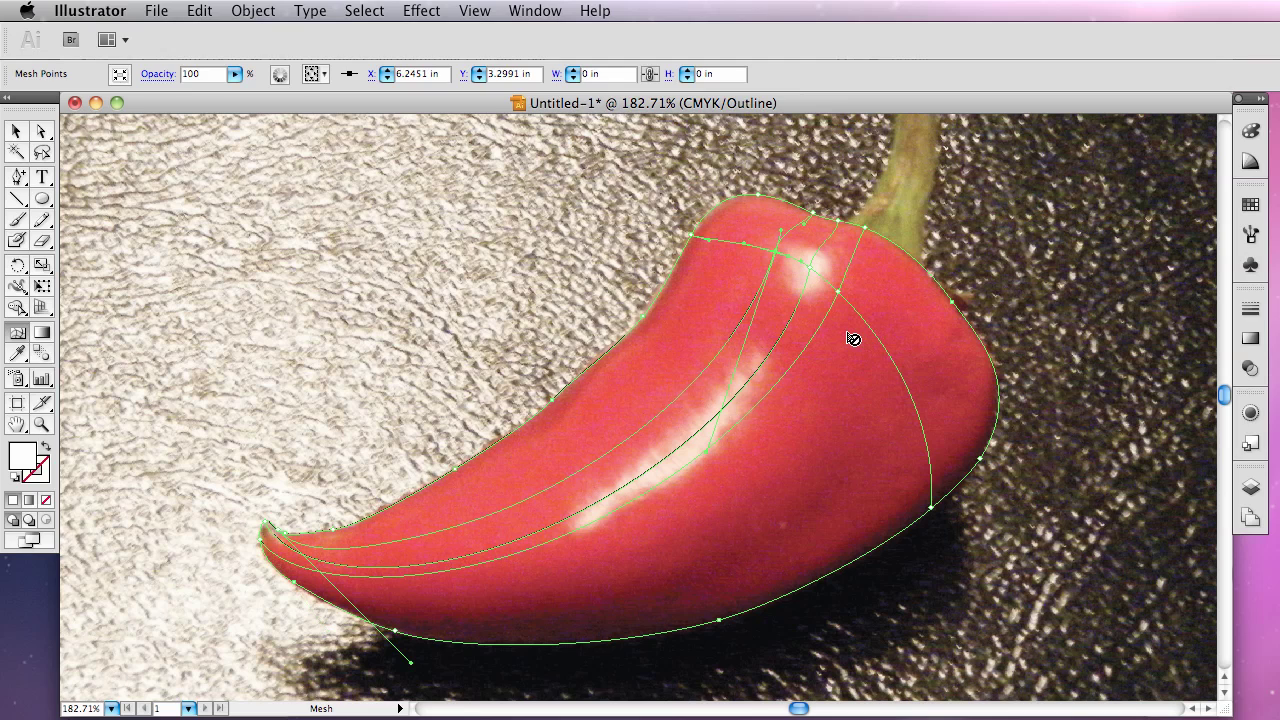
{"action": "left_click", "coordinate": [829, 242]}
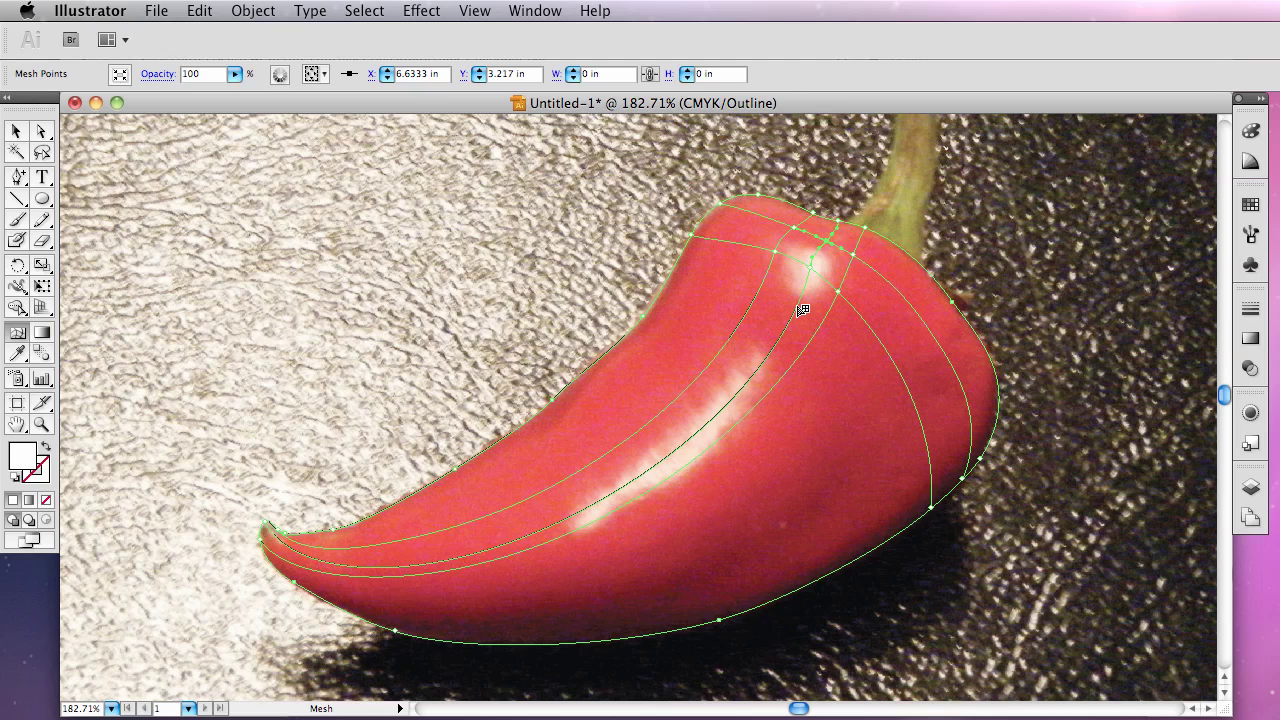
{"action": "left_click", "coordinate": [799, 307]}
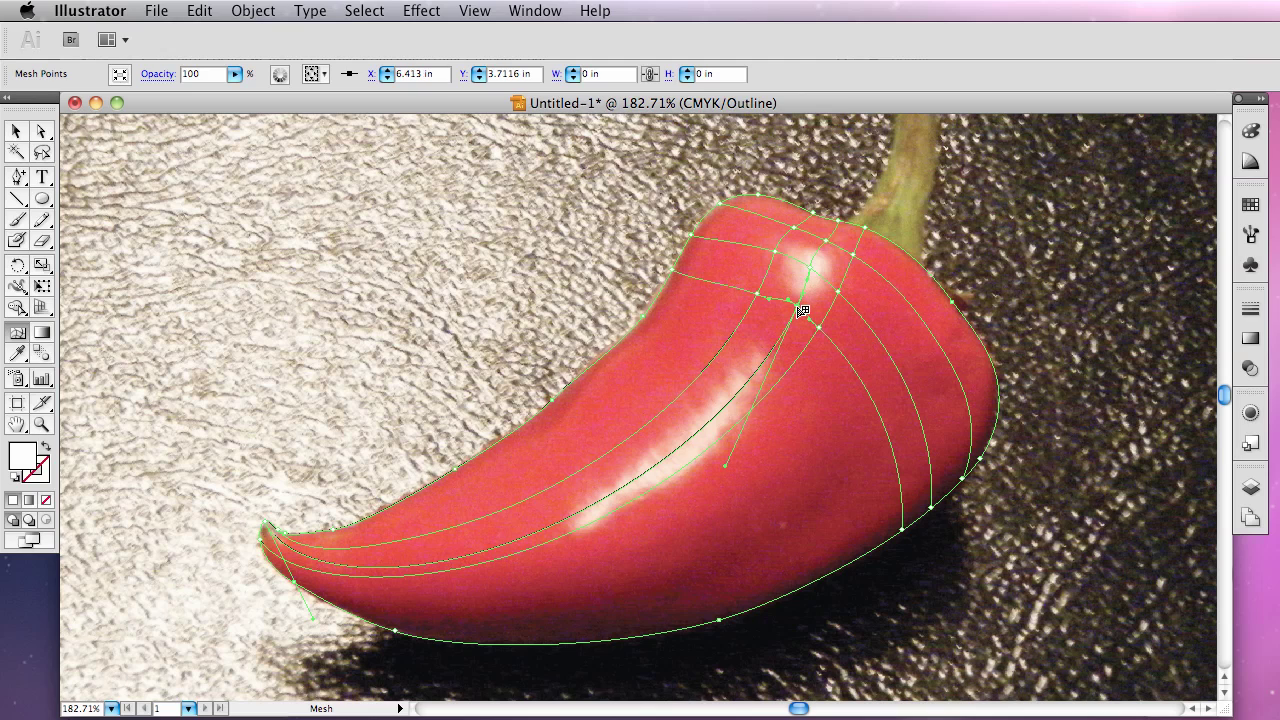
Add crosswise mesh lines at the middle, upper end and lower end of the long highlight, and adjust the points at its lower end.
{"action": "left_click", "coordinate": [691, 451]}
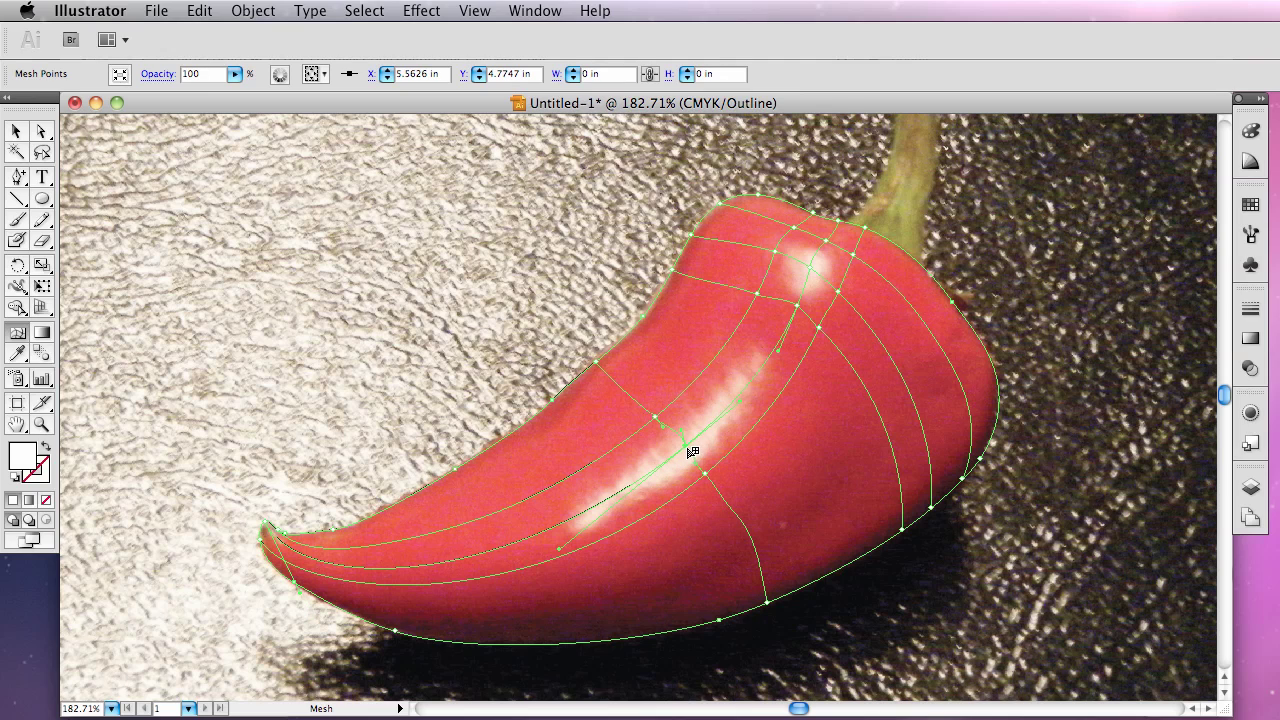
{"action": "left_click", "coordinate": [784, 345]}
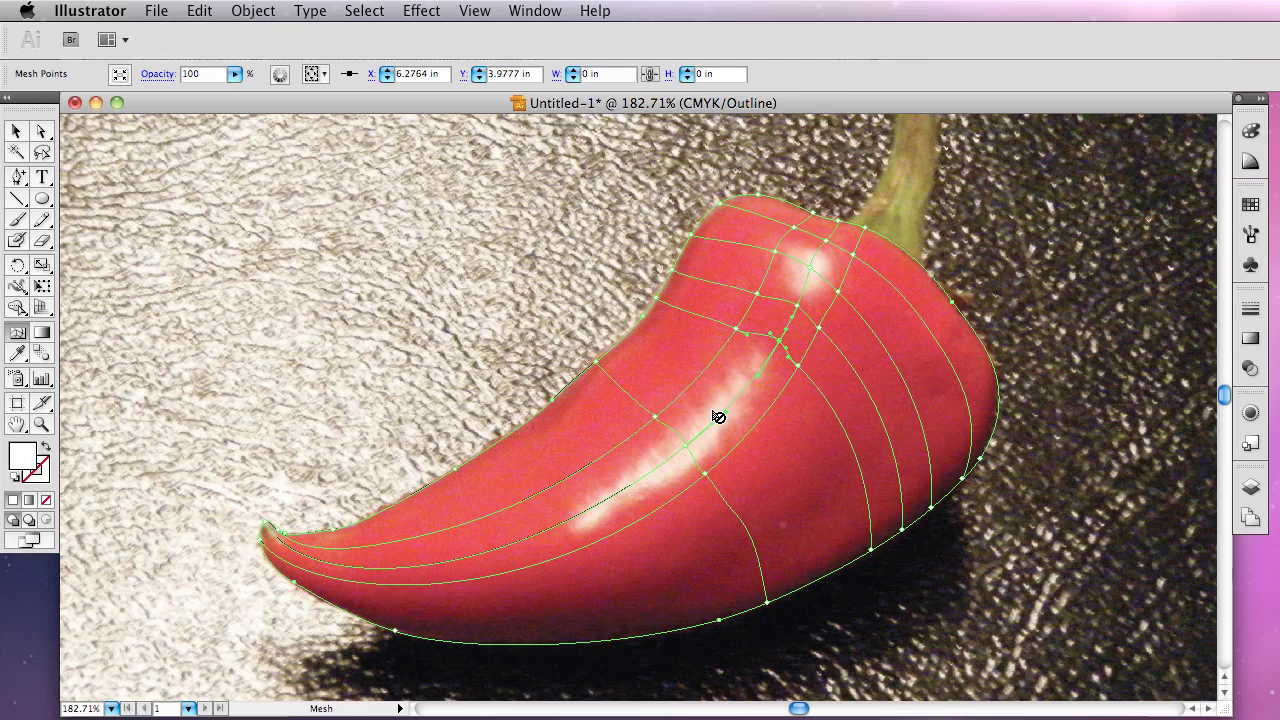
{"action": "left_click", "coordinate": [555, 532]}
{"action": "key", "text": "a"}
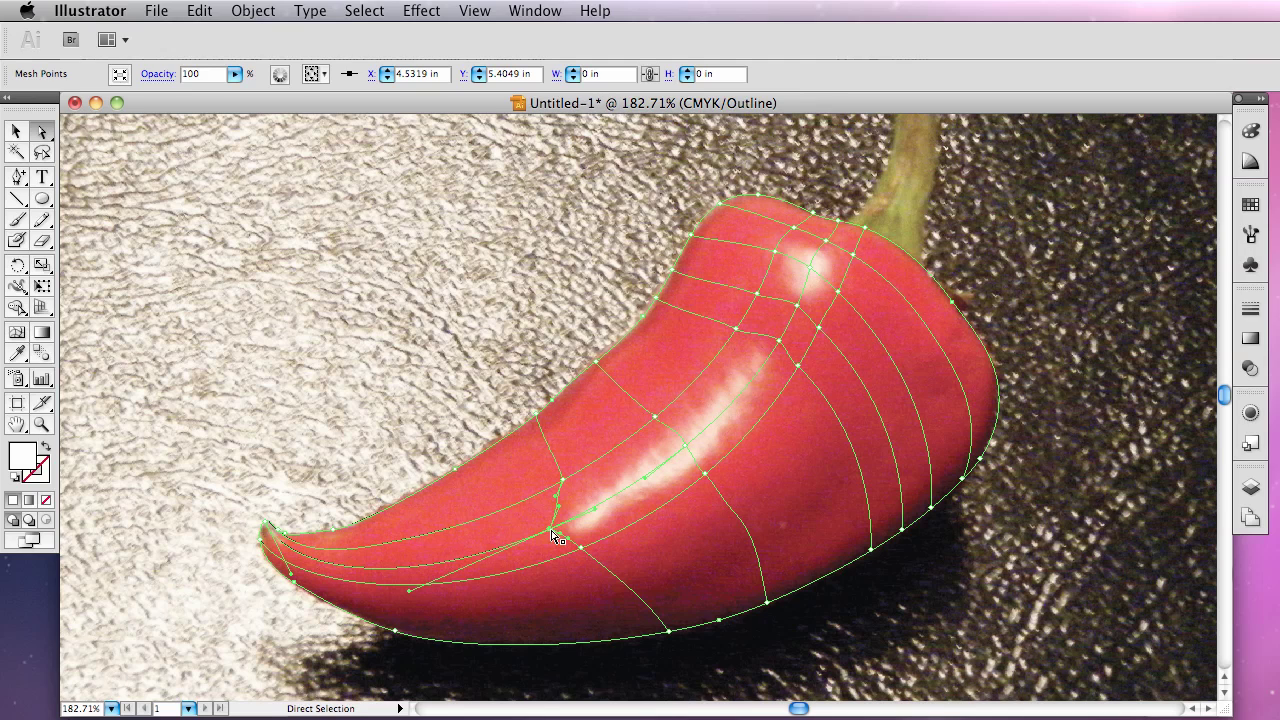
{"action": "left_click", "coordinate": [554, 533]}
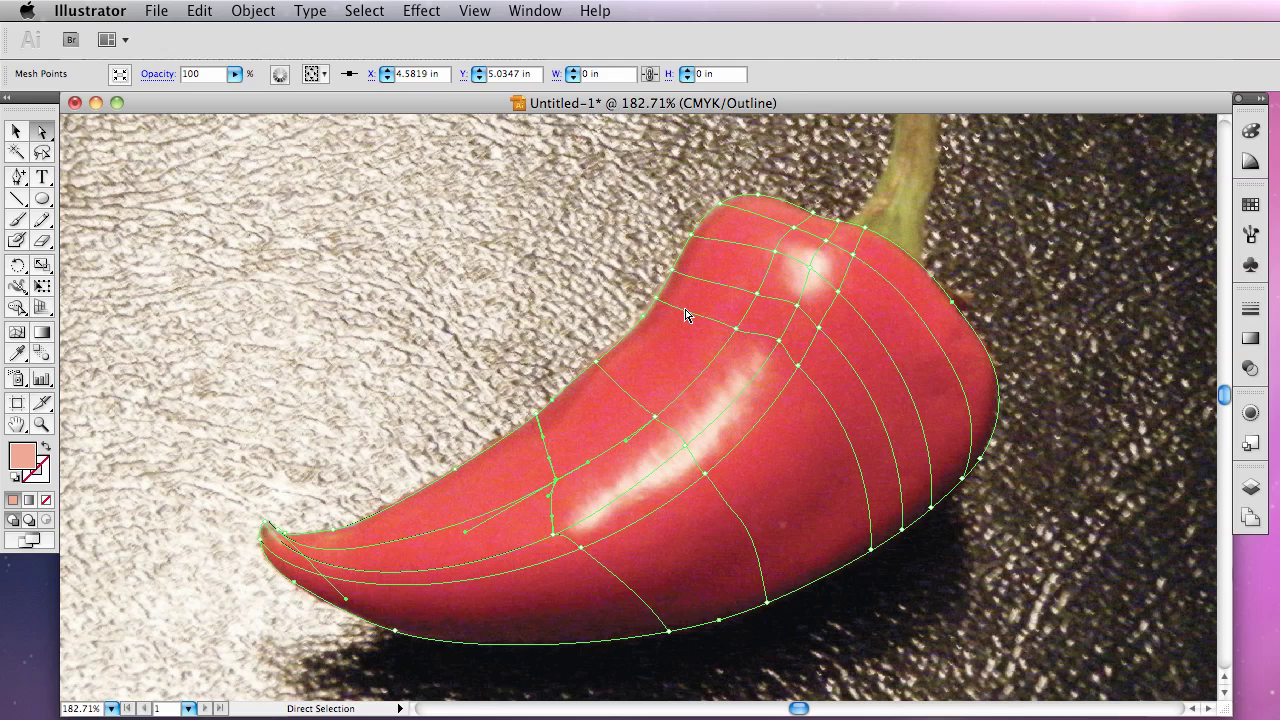
Add one lengthwise mesh line along the pepper's upper edge and two along its shaded underside.
{"action": "left_click", "coordinate": [17, 333]}
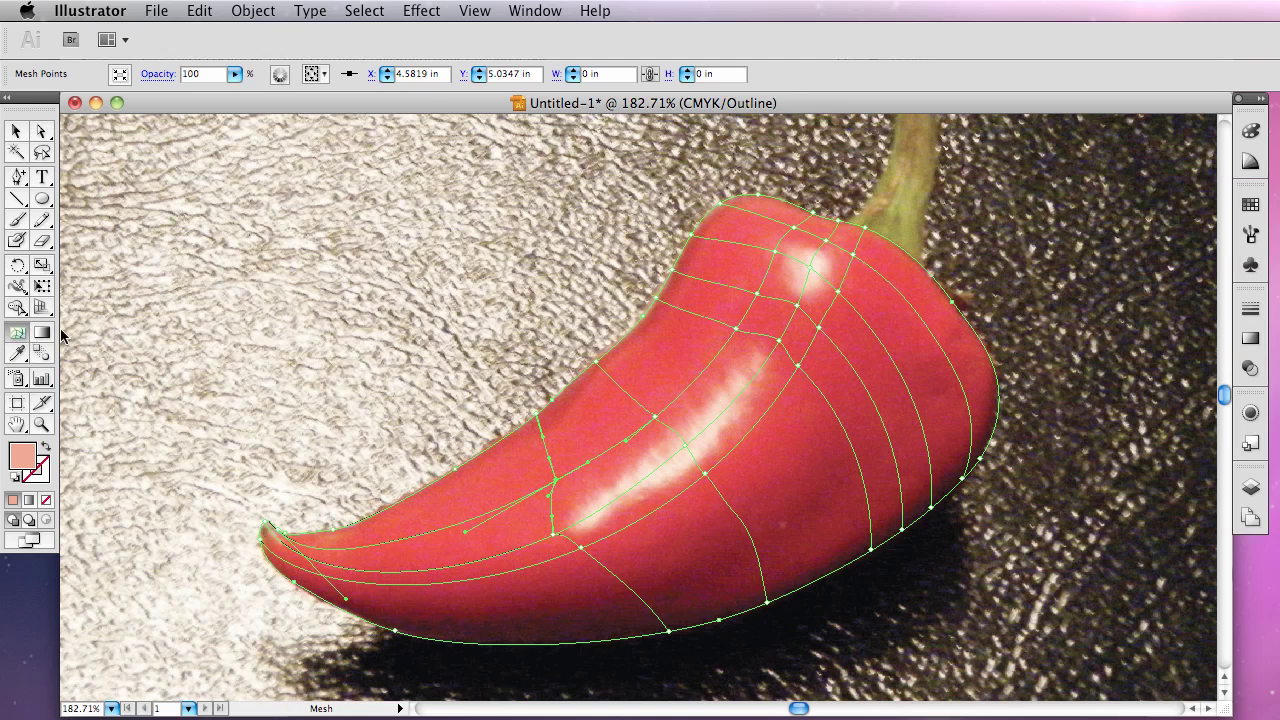
{"action": "left_click", "coordinate": [685, 313]}
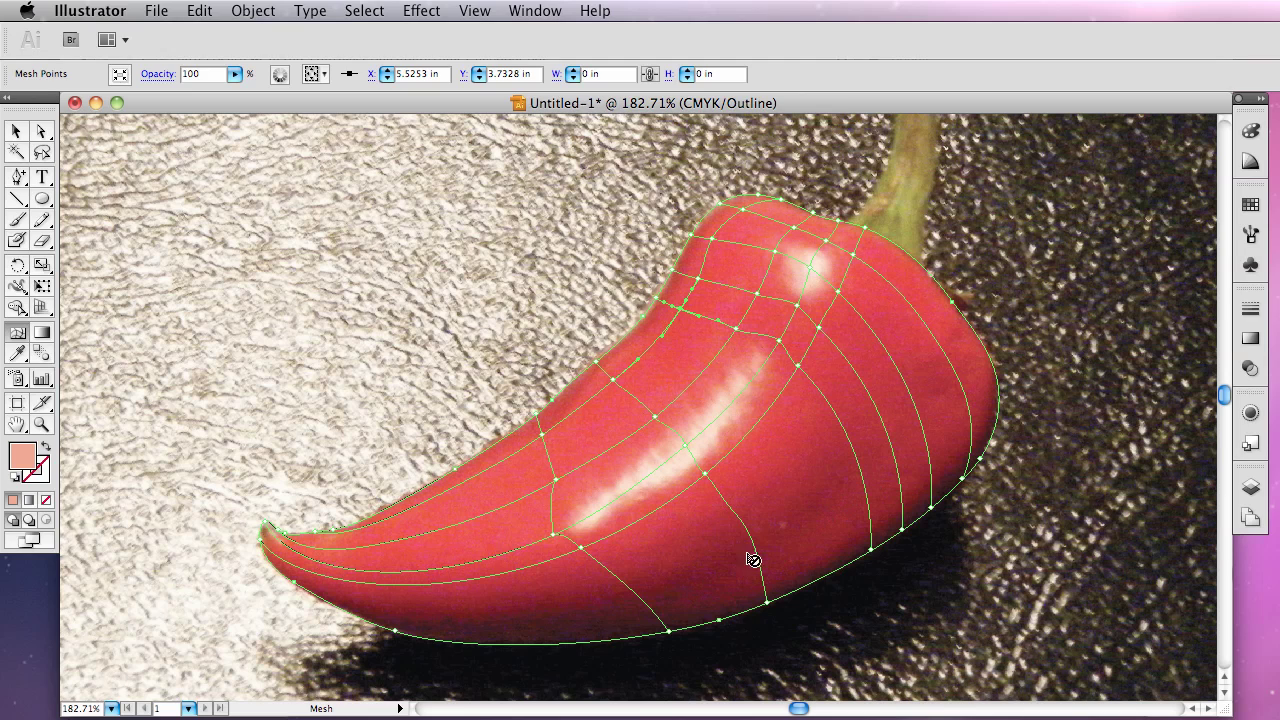
{"action": "left_click", "coordinate": [866, 470]}
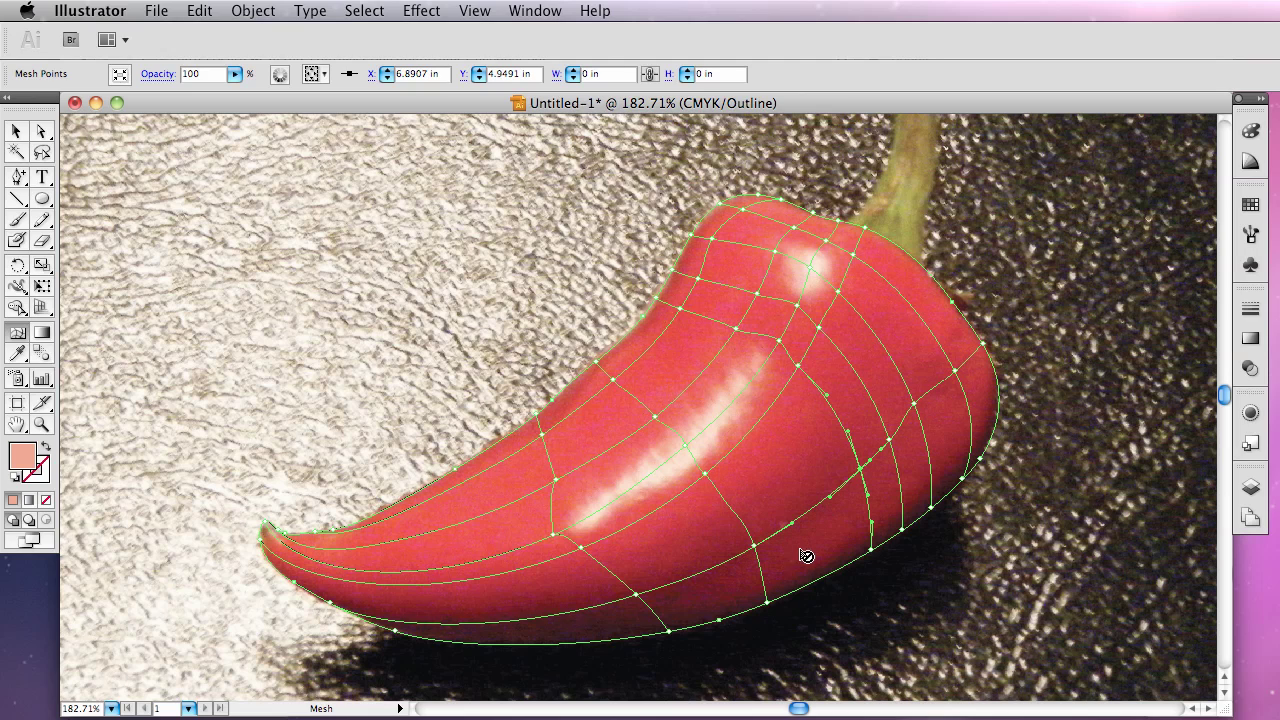
{"action": "left_click", "coordinate": [873, 514]}
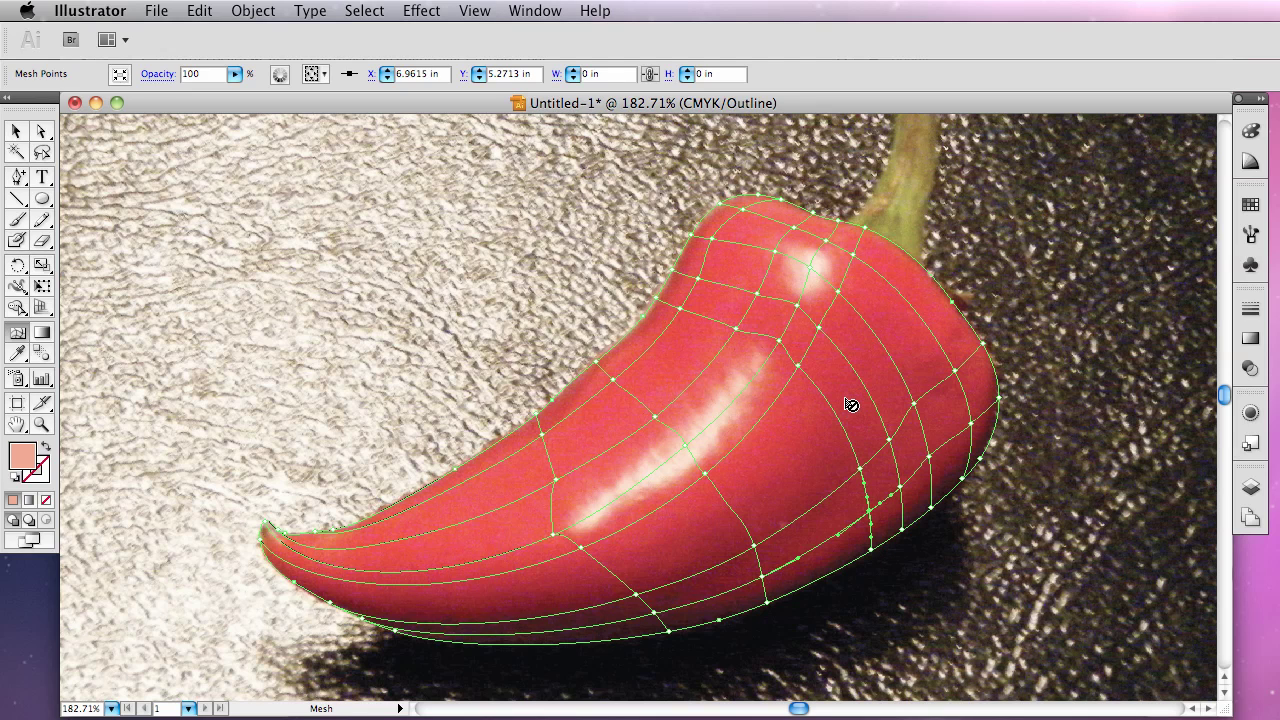
Preview the mesh's colours and activate the Eyedropper, with Direct Selection as the last-used selection tool.
{"action": "left_click", "coordinate": [466, 14]}
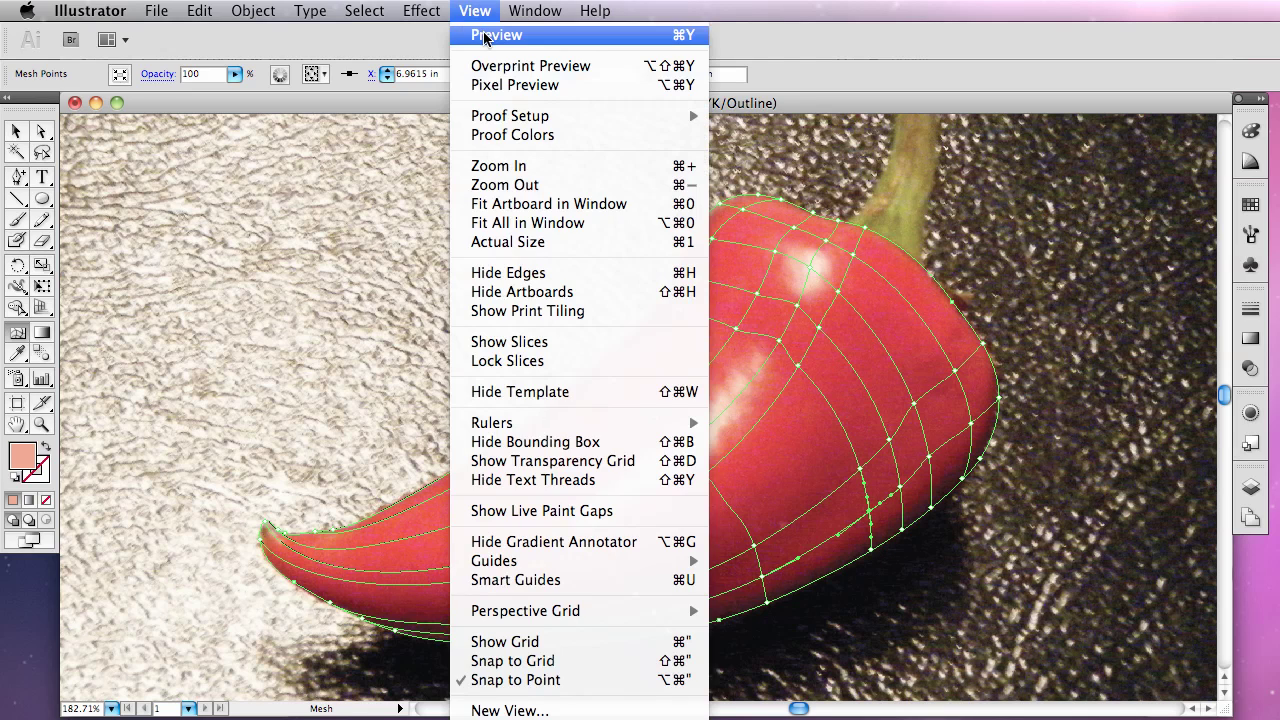
{"action": "left_click", "coordinate": [487, 36]}
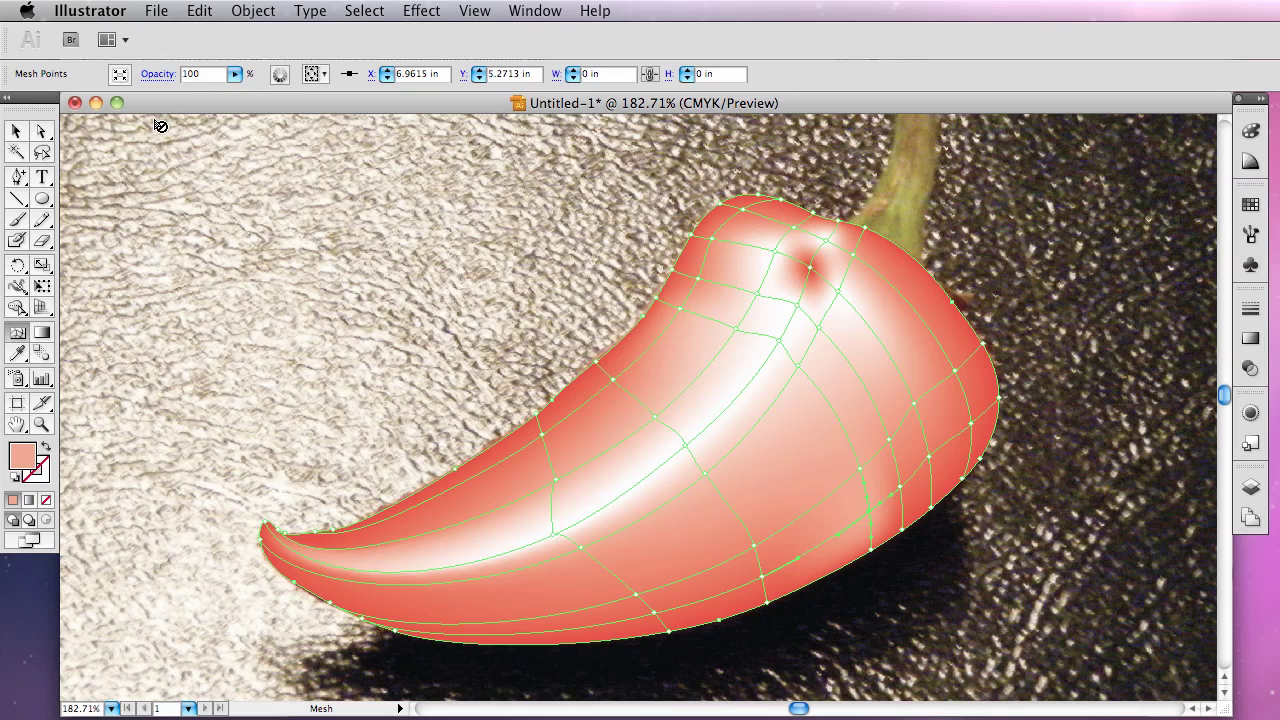
{"action": "left_click", "coordinate": [42, 132]}
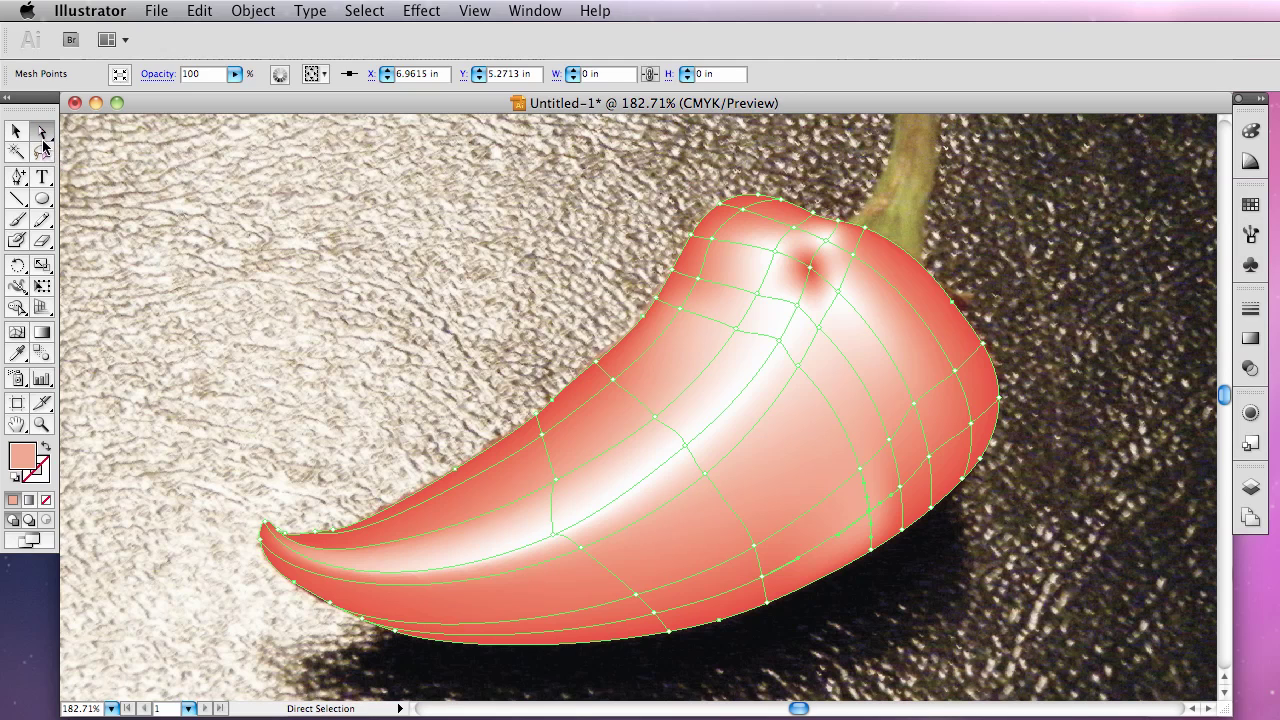
{"action": "left_click", "coordinate": [18, 355]}
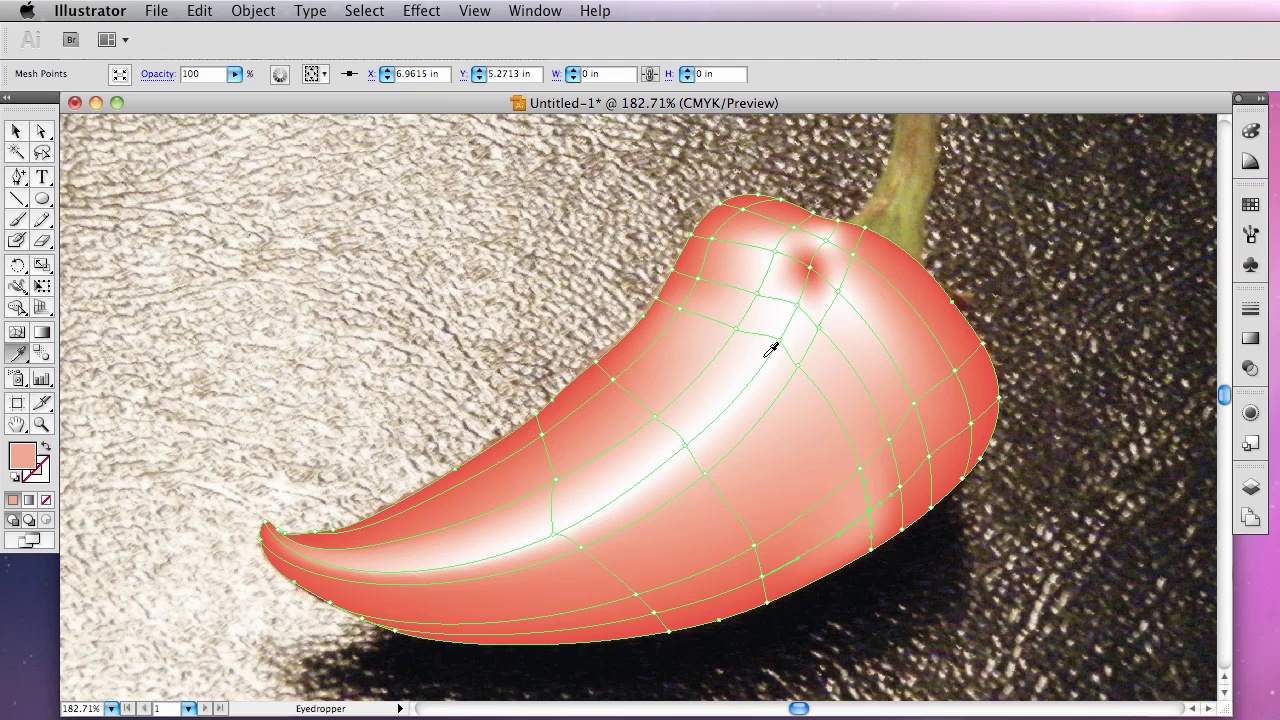
{"action": "key", "text": "super"}
{"action": "key", "text": "super"}
{"action": "key", "text": "super"}
Switch the artwork to Outline view and colour the inner mesh point nearest the upper-left shoulder with the photo's colour there.
{"action": "left_click", "coordinate": [535, 11]}
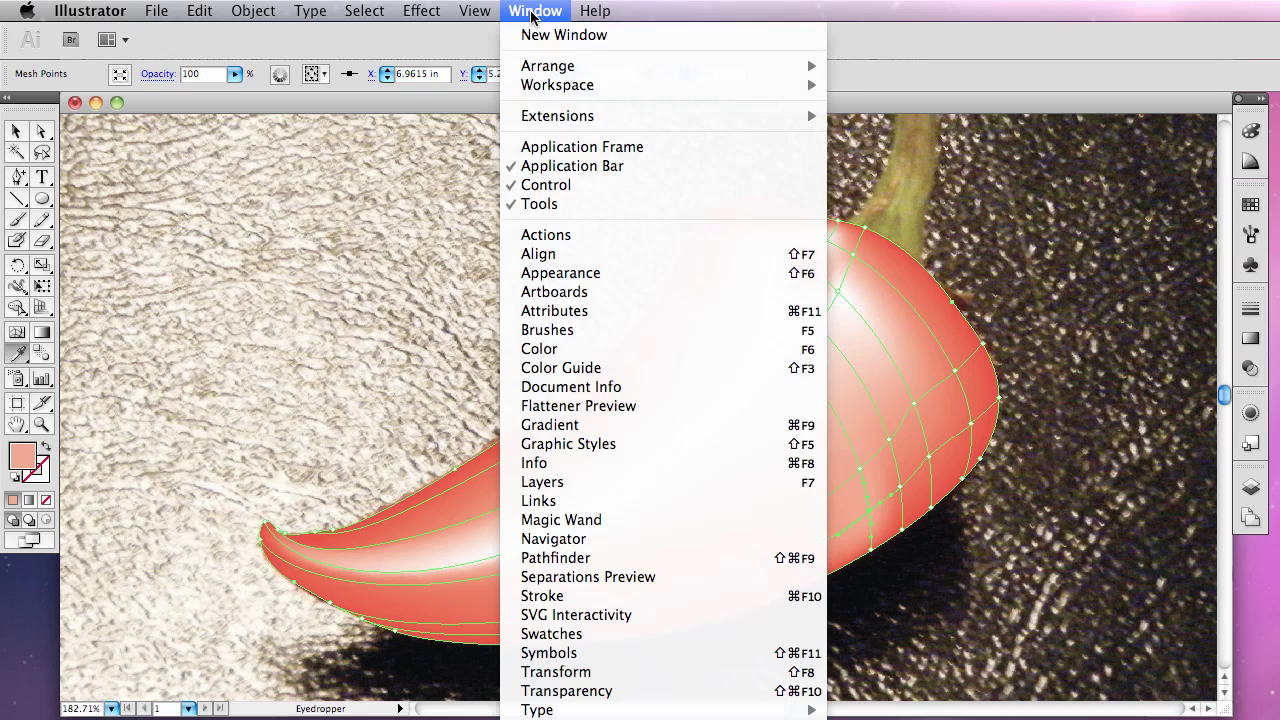
{"action": "mouse_move", "coordinate": [478, 12]}
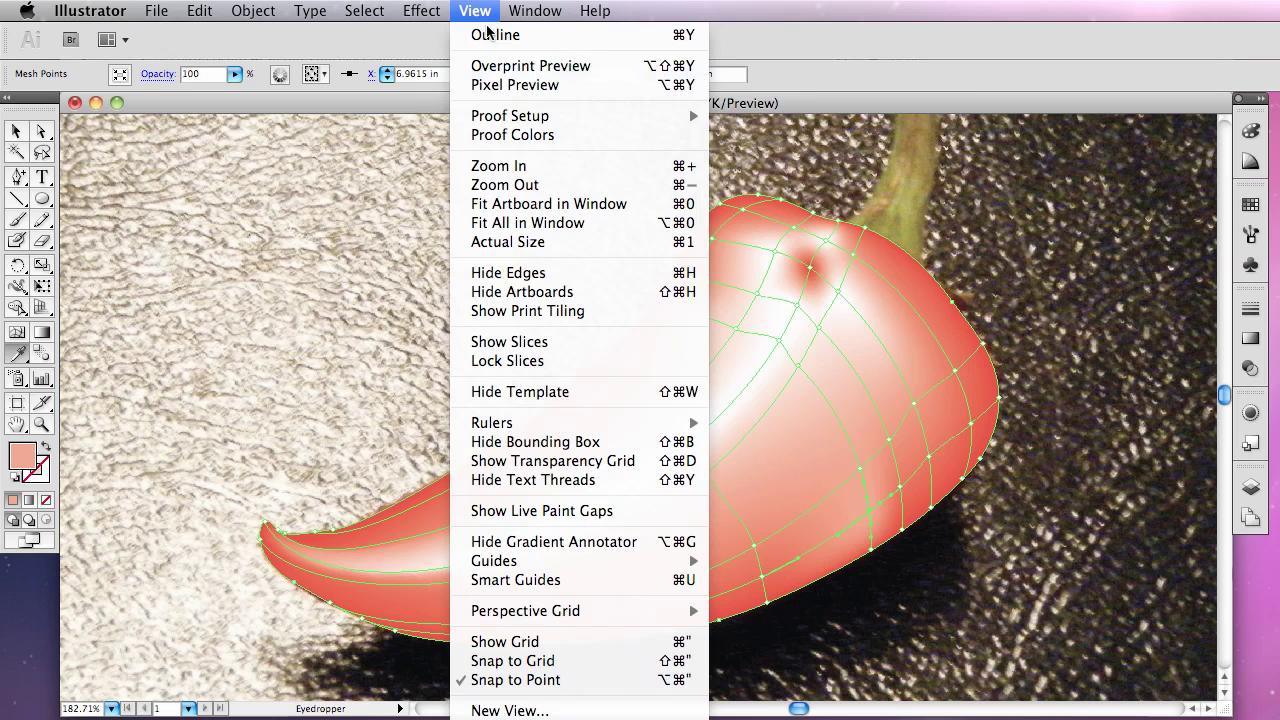
{"action": "left_click", "coordinate": [495, 35]}
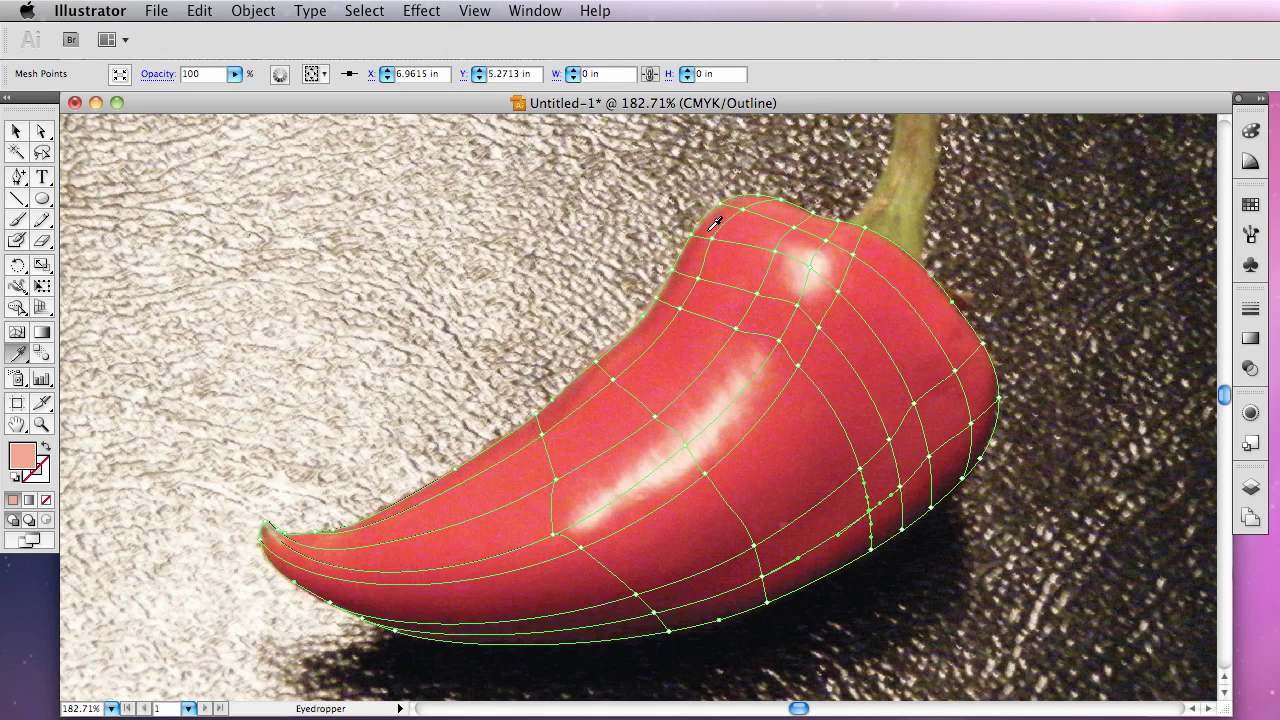
{"action": "key", "text": "super"}
{"action": "left_click", "coordinate": [713, 242], "text": "super"}
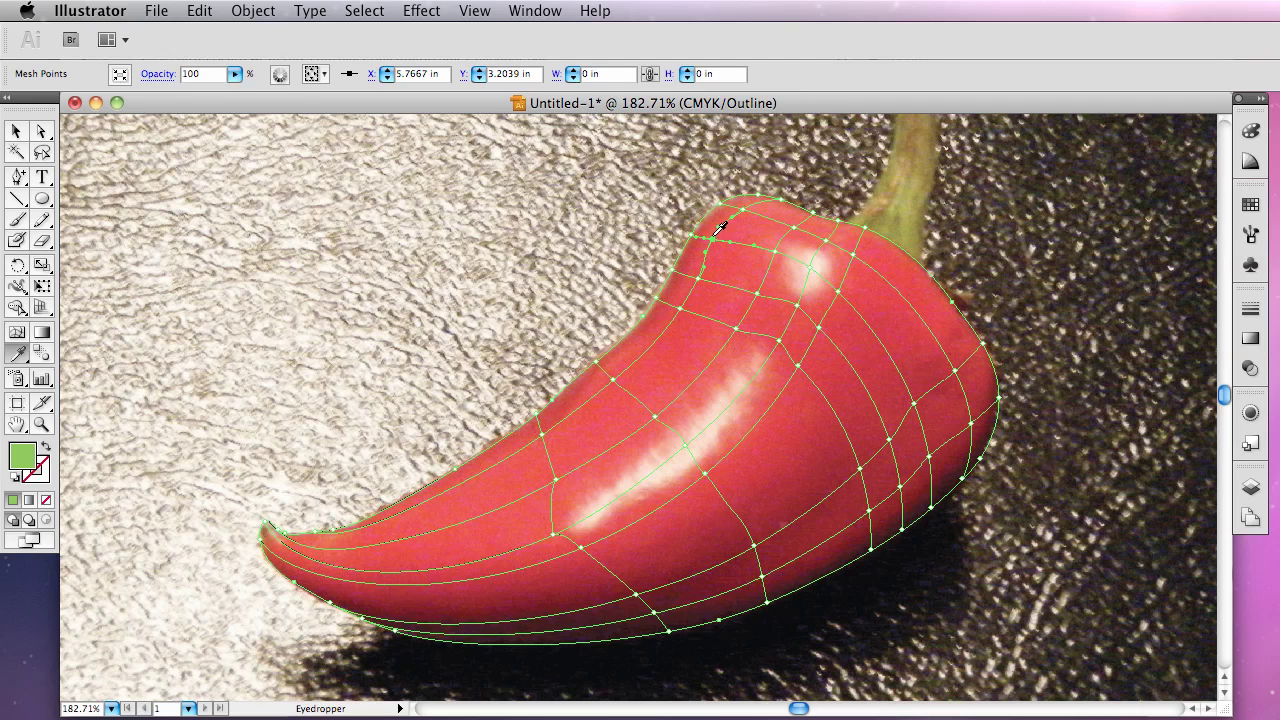
{"action": "key", "text": "a"}
{"action": "key", "text": "i"}
{"action": "left_click", "coordinate": [719, 235]}
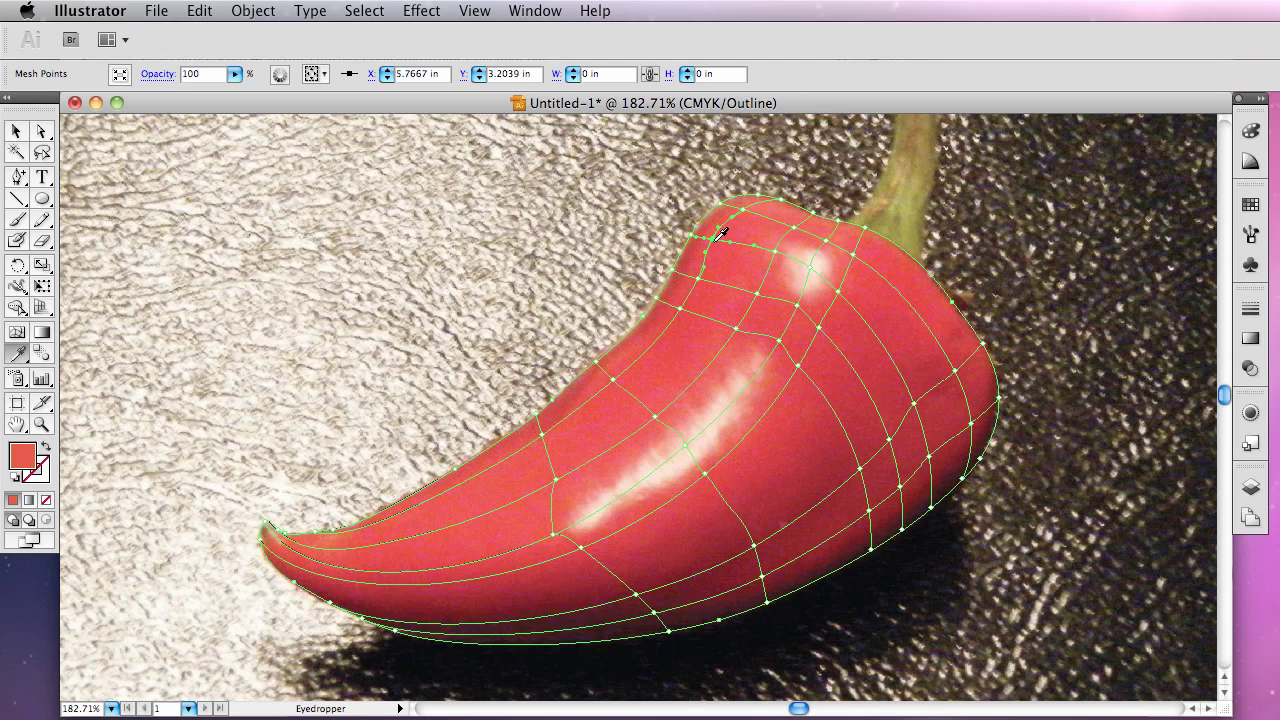
Colour the two mesh points below the shoulder and the one just inside the crown with photo colours sampled beside them.
{"action": "key", "text": "a"}
{"action": "left_click_drag", "start_coordinate": [700, 278], "coordinate": [682, 314]}
{"action": "key", "text": "i"}
{"action": "left_click", "coordinate": [685, 308]}
{"action": "key", "text": "ctrl+z"}
{"action": "key", "text": "a"}
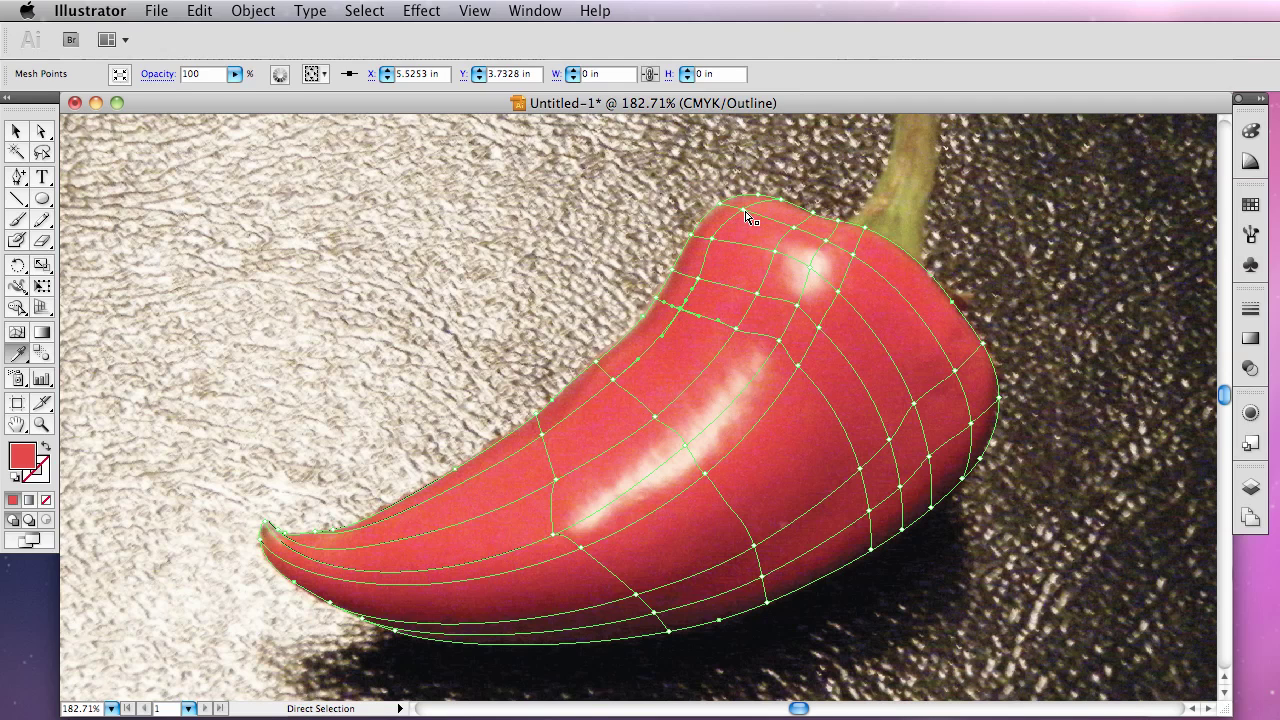
{"action": "key", "text": "i"}
{"action": "left_click", "coordinate": [748, 209]}
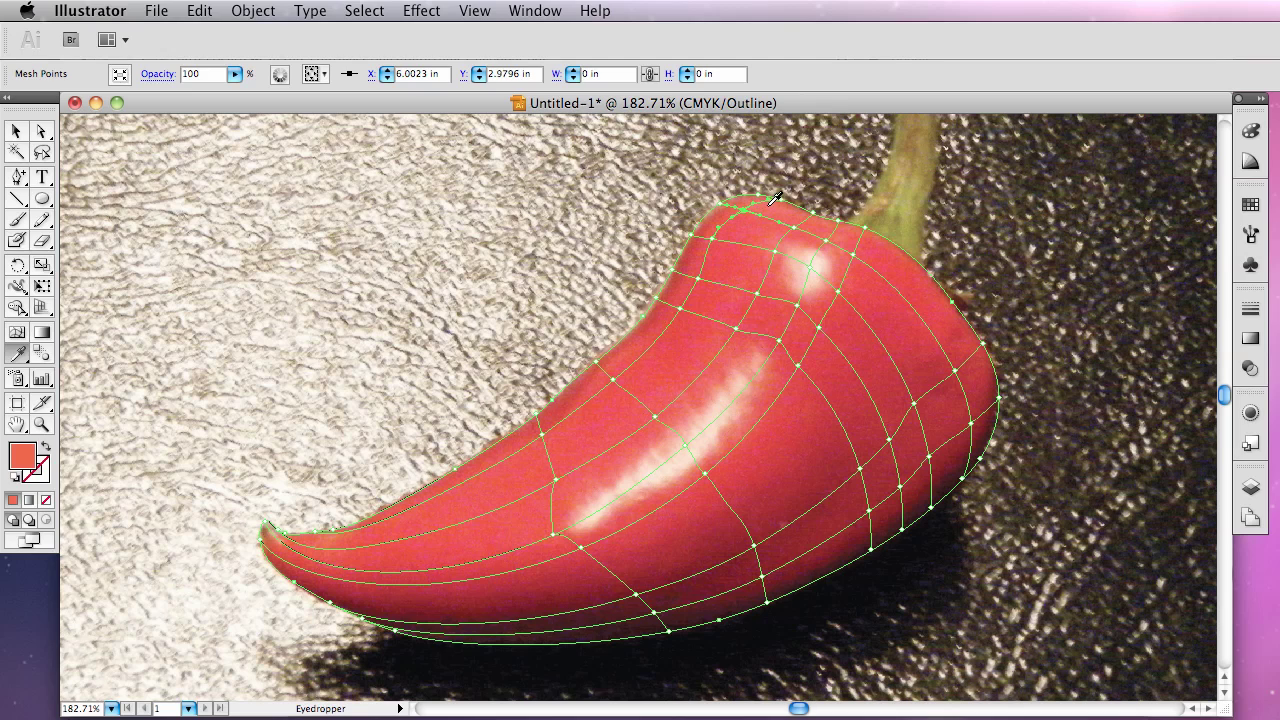
Colour the mesh points on the outline along the top of the pepper's crown with the adjacent photo colours.
{"action": "key", "text": "a"}
{"action": "left_click", "coordinate": [781, 199]}
{"action": "key", "text": "i"}
{"action": "left_click", "coordinate": [781, 199]}
{"action": "key", "text": "a"}
{"action": "left_click", "coordinate": [762, 199]}
{"action": "key", "text": "i"}
{"action": "left_click", "coordinate": [763, 191]}
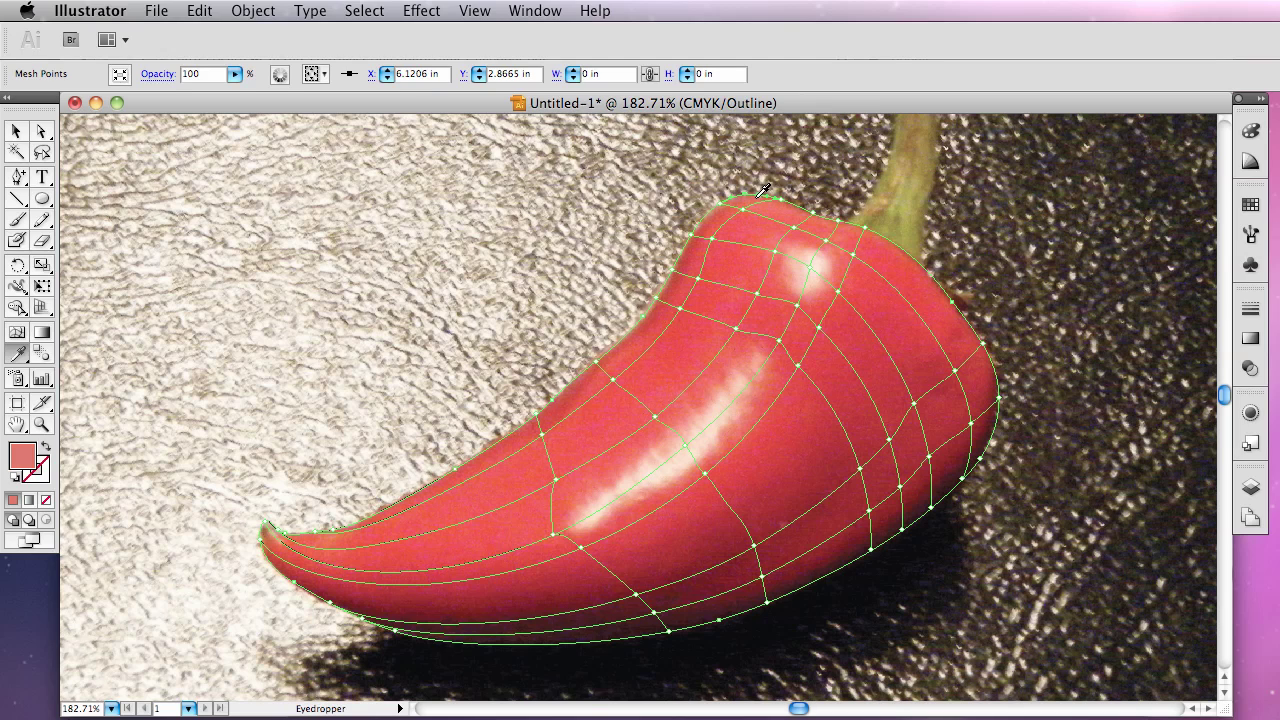
Colour the two outline points around the pepper's upper-left shoulder with red sampled from the photo.
{"action": "key", "text": "a"}
{"action": "left_click", "coordinate": [724, 207]}
{"action": "key", "text": "i"}
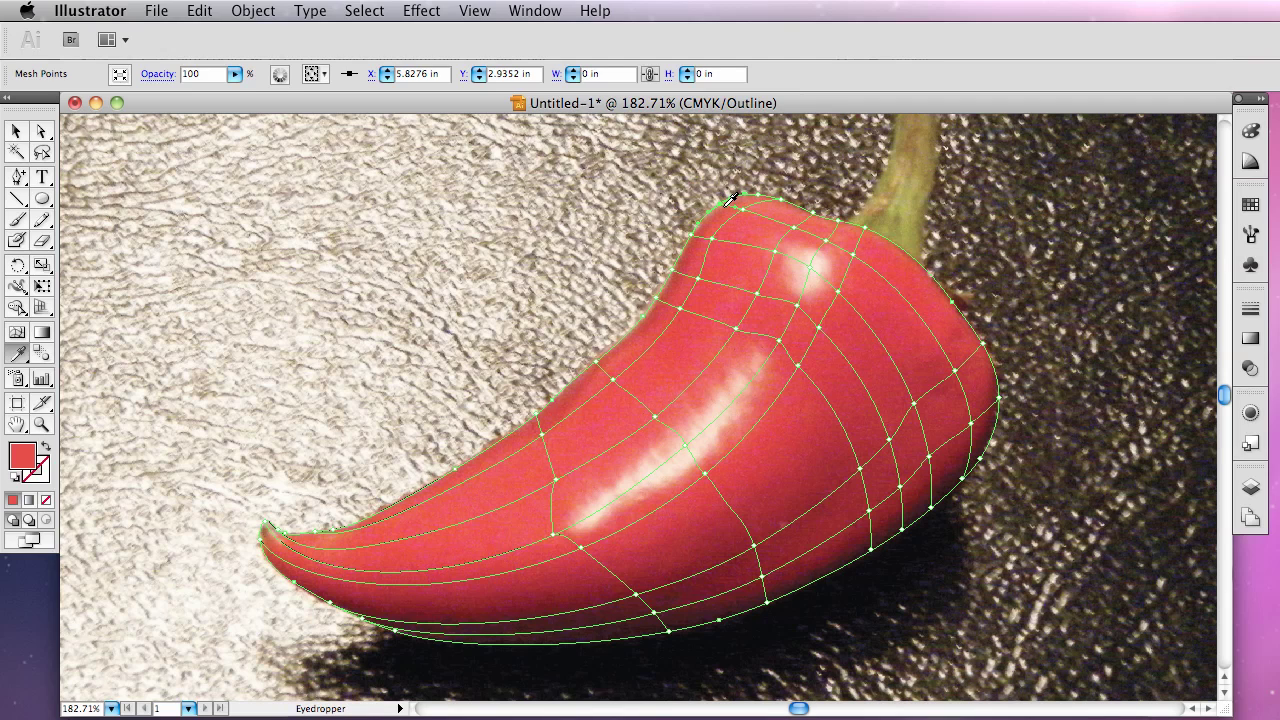
{"action": "left_click", "coordinate": [731, 199]}
{"action": "key", "text": "a"}
{"action": "left_click", "coordinate": [699, 230]}
{"action": "key", "text": "i"}
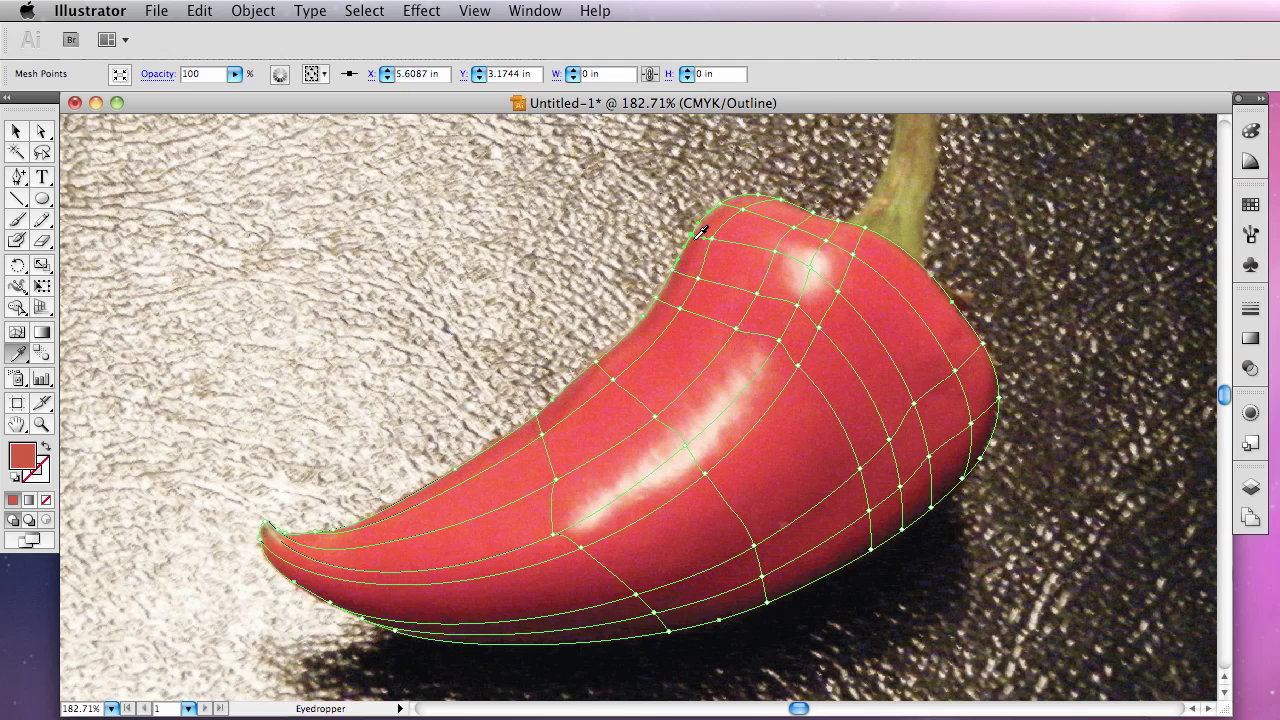
{"action": "left_click", "coordinate": [682, 267]}
Colour the two outline points below the shoulder, along the pepper's inner curve, with the photo's edge colours.
{"action": "key", "text": "a"}
{"action": "left_click", "coordinate": [681, 266]}
{"action": "key", "text": "i"}
{"action": "left_click", "coordinate": [682, 267]}
{"action": "key", "text": "a"}
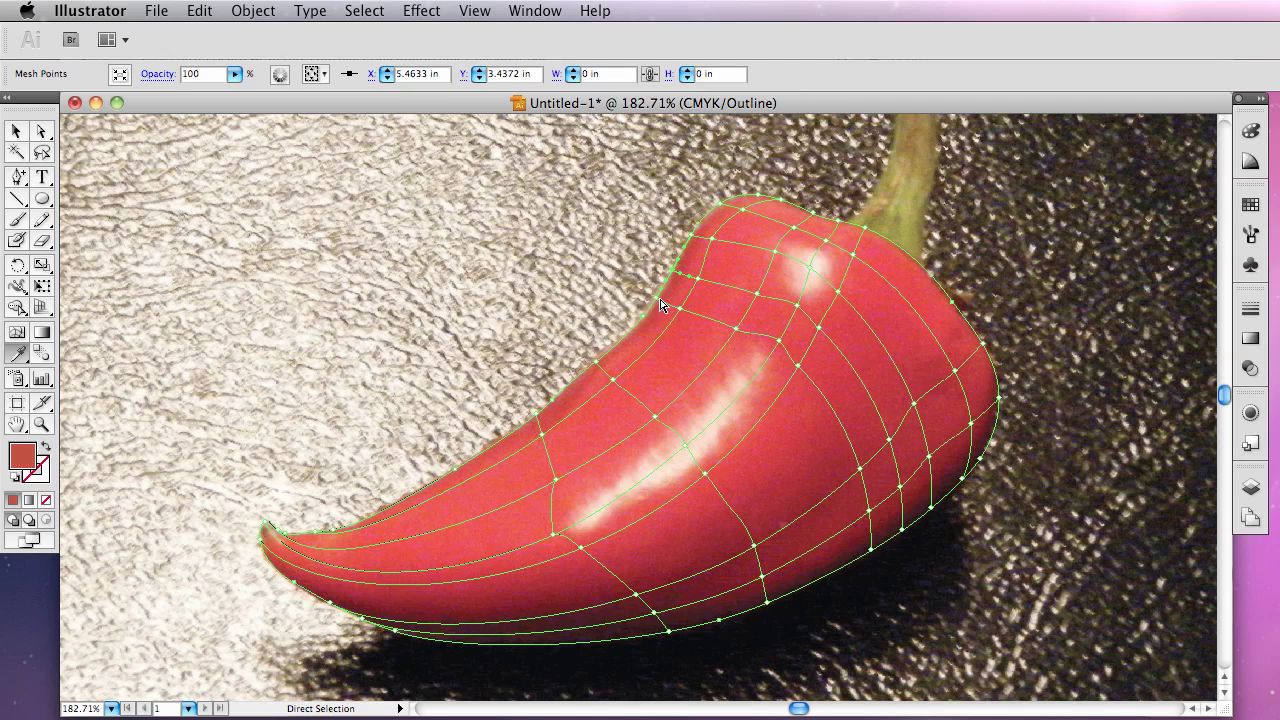
{"action": "left_click", "coordinate": [660, 305]}
{"action": "key", "text": "i"}
{"action": "left_click", "coordinate": [661, 296]}
Colour the mesh point at the middle of the long highlight with the photo's highlight colour.
{"action": "key", "text": "a"}
{"action": "left_click", "coordinate": [688, 447]}
{"action": "key", "text": "i"}
{"action": "left_click", "coordinate": [694, 437]}
{"action": "left_click", "coordinate": [697, 435]}
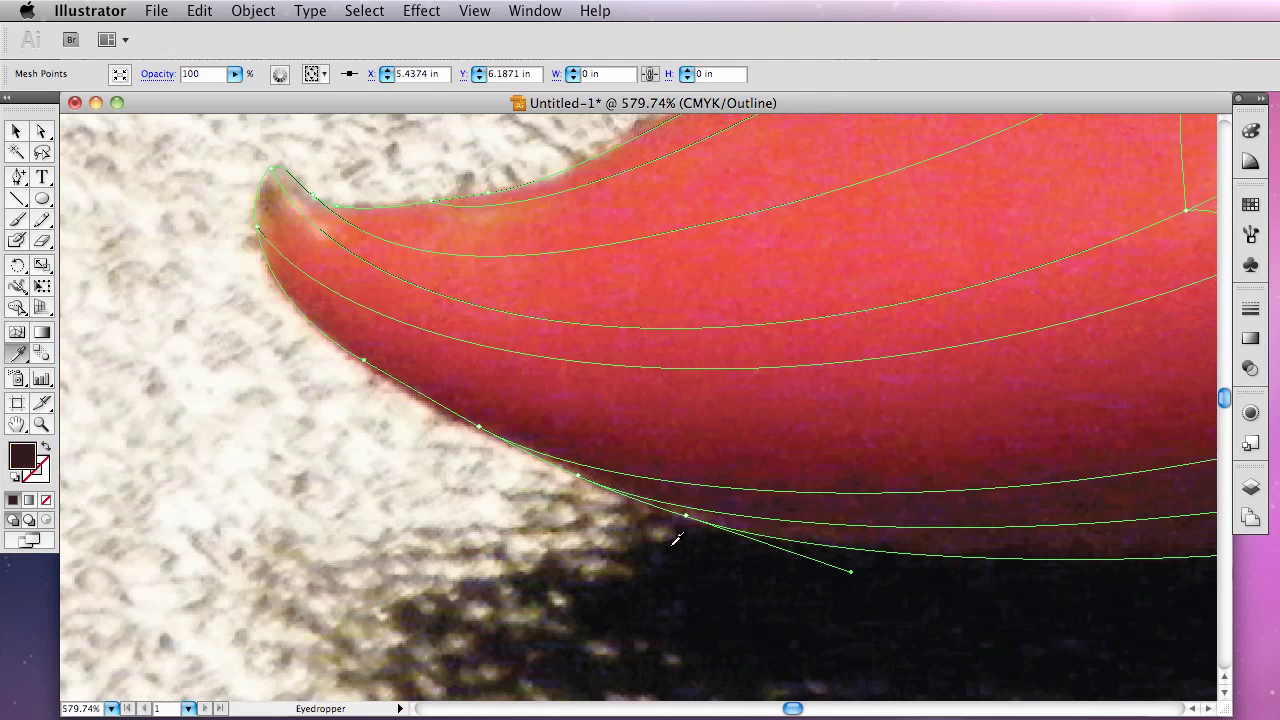
Colour the three closely spaced outline points on the underside near the pepper's tip with shades sampled just inside the edge.
{"action": "key", "text": "a"}
{"action": "left_click", "coordinate": [686, 516]}
{"action": "key", "text": "i"}
{"action": "left_click", "coordinate": [698, 506]}
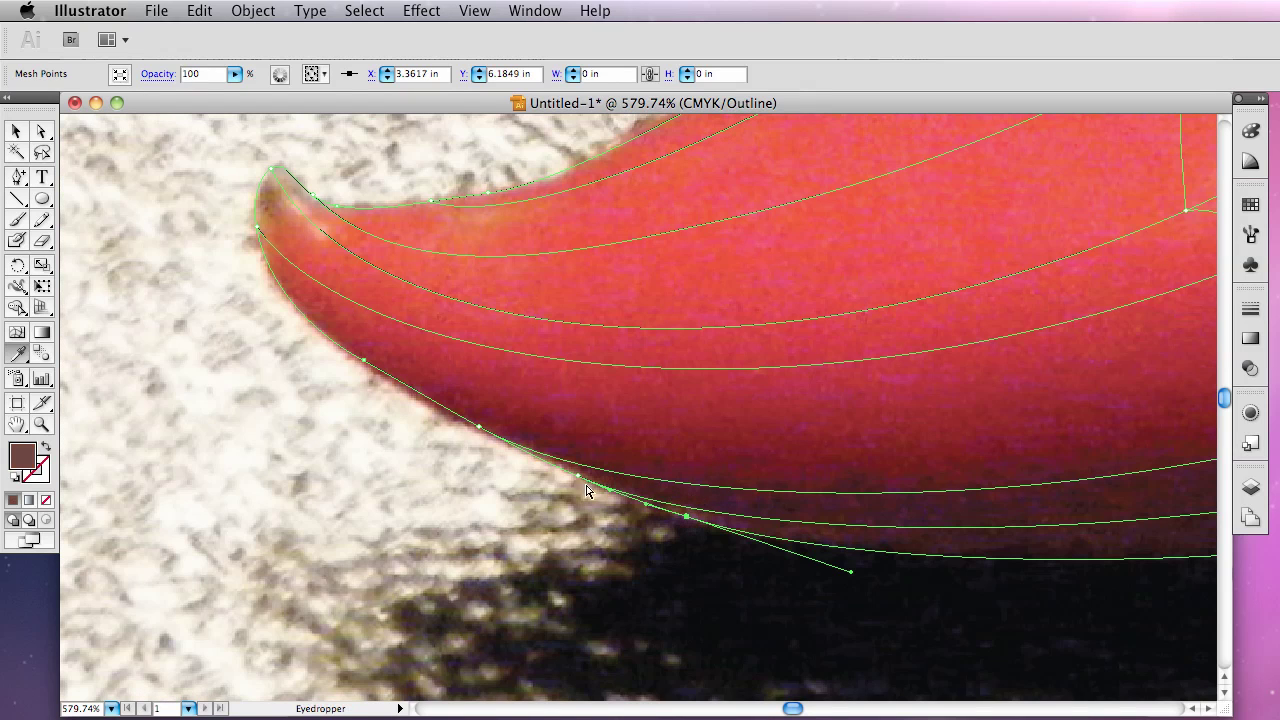
{"action": "key", "text": "a"}
{"action": "left_click", "coordinate": [578, 477]}
{"action": "key", "text": "i"}
{"action": "left_click", "coordinate": [590, 465]}
{"action": "key", "text": "a"}
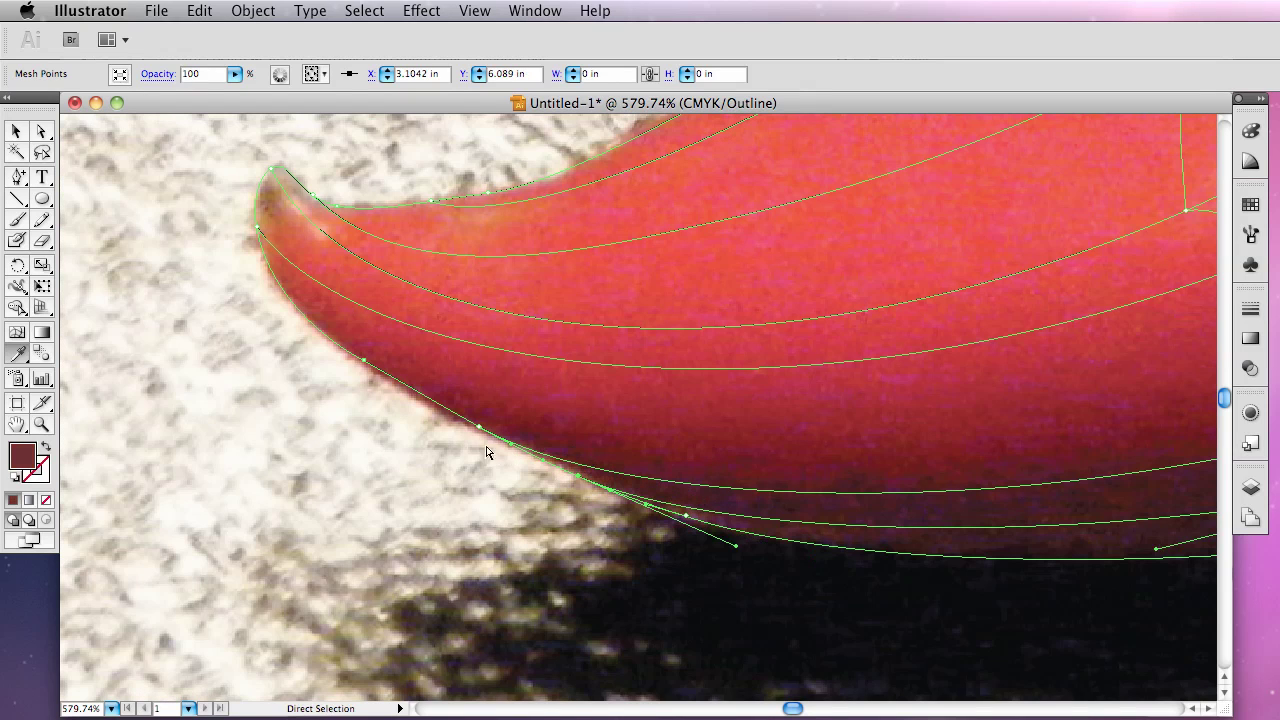
{"action": "left_click", "coordinate": [479, 430]}
{"action": "key", "text": "i"}
{"action": "left_click", "coordinate": [486, 420]}
Return the artwork to Preview view and deselect the mesh to check the whole pepper's colours.
{"action": "key", "text": "super+minus"}
{"action": "key", "text": "super+minus"}
{"action": "key", "text": "super+minus"}
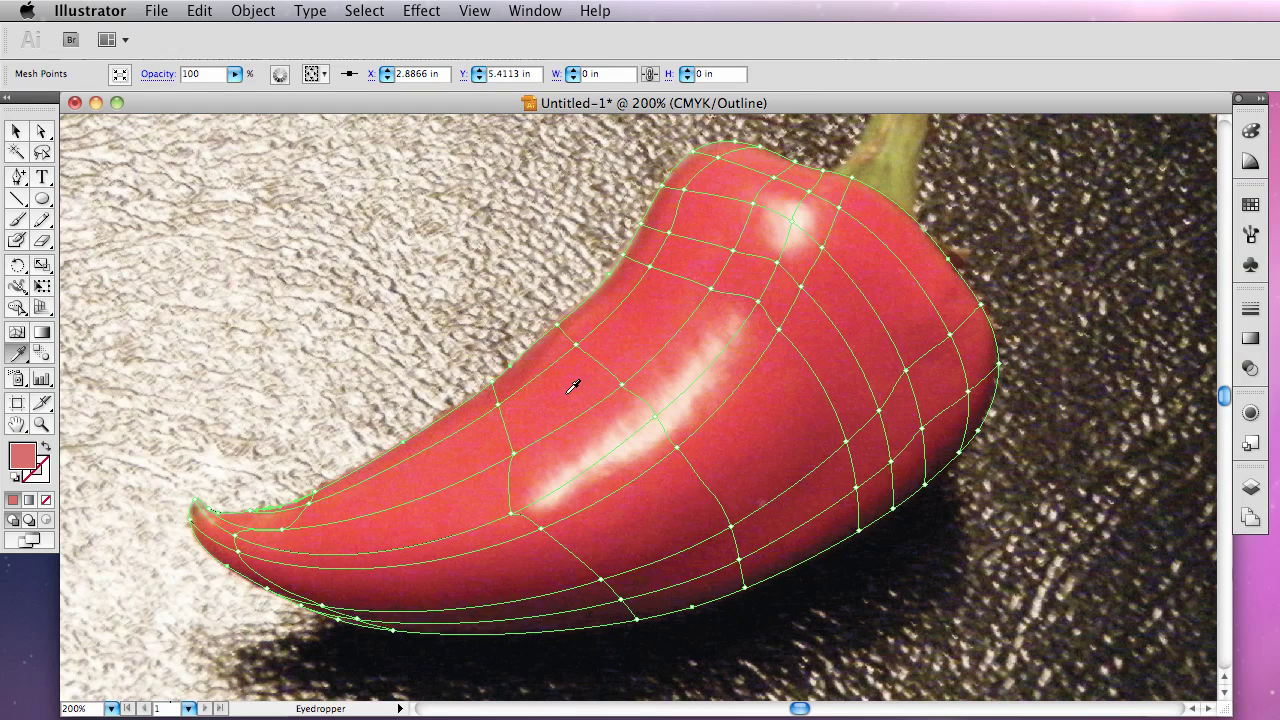
{"action": "left_click", "coordinate": [482, 12]}
{"action": "left_click", "coordinate": [486, 37]}
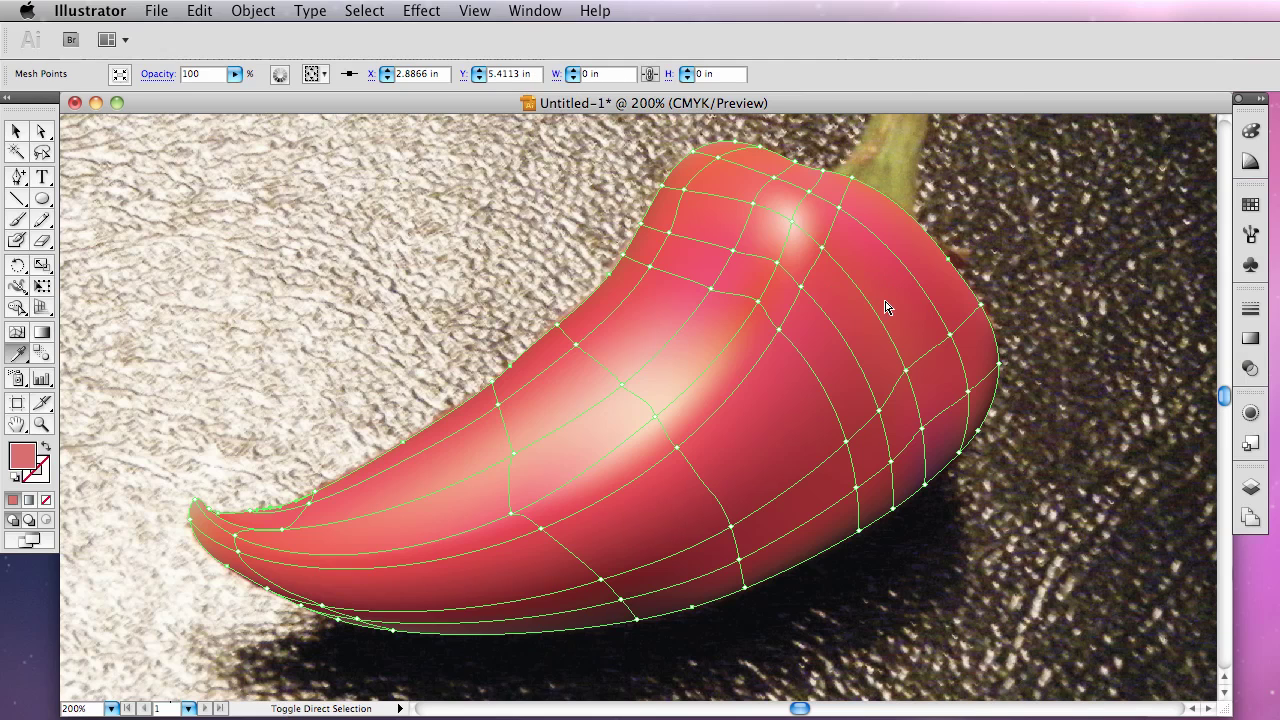
{"action": "key", "text": "super+shift+a"}
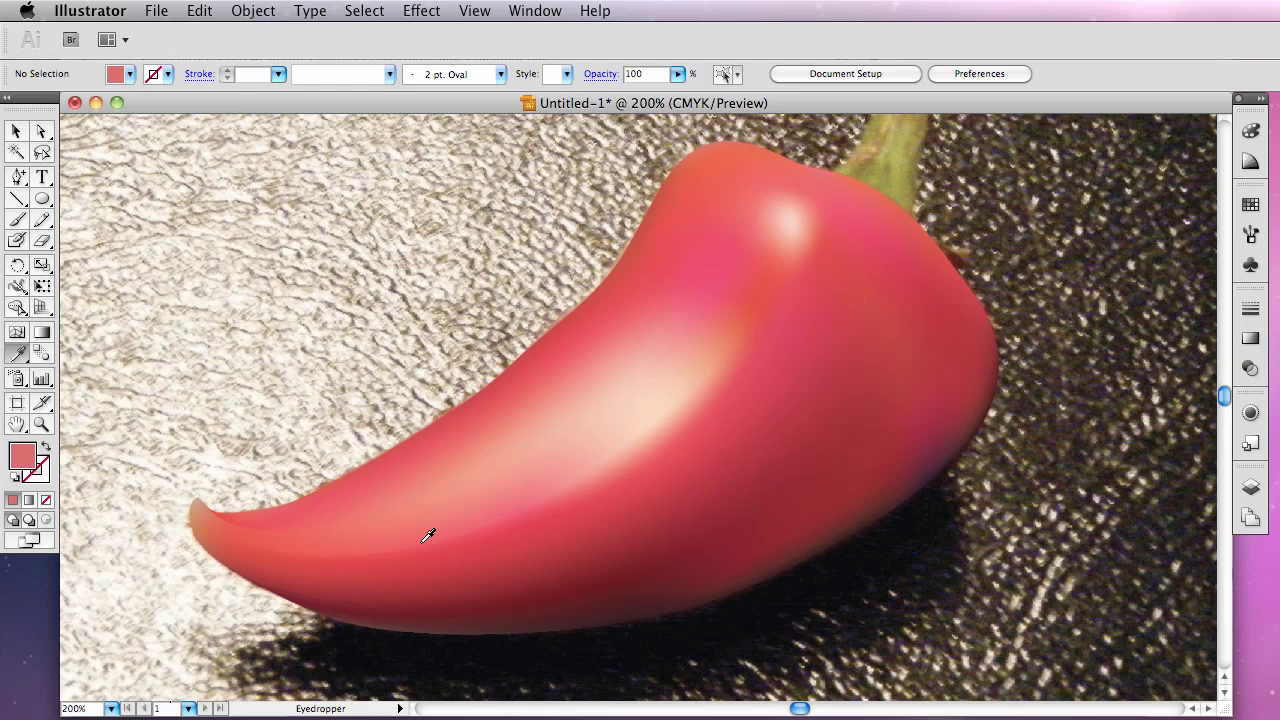
Try pulling the tip-side handle of the mesh point at the highlight's lower end downwards, close to the next lengthwise line.
{"action": "key", "text": "z"}
{"action": "left_click_drag", "start_coordinate": [194, 298], "coordinate": [640, 578]}
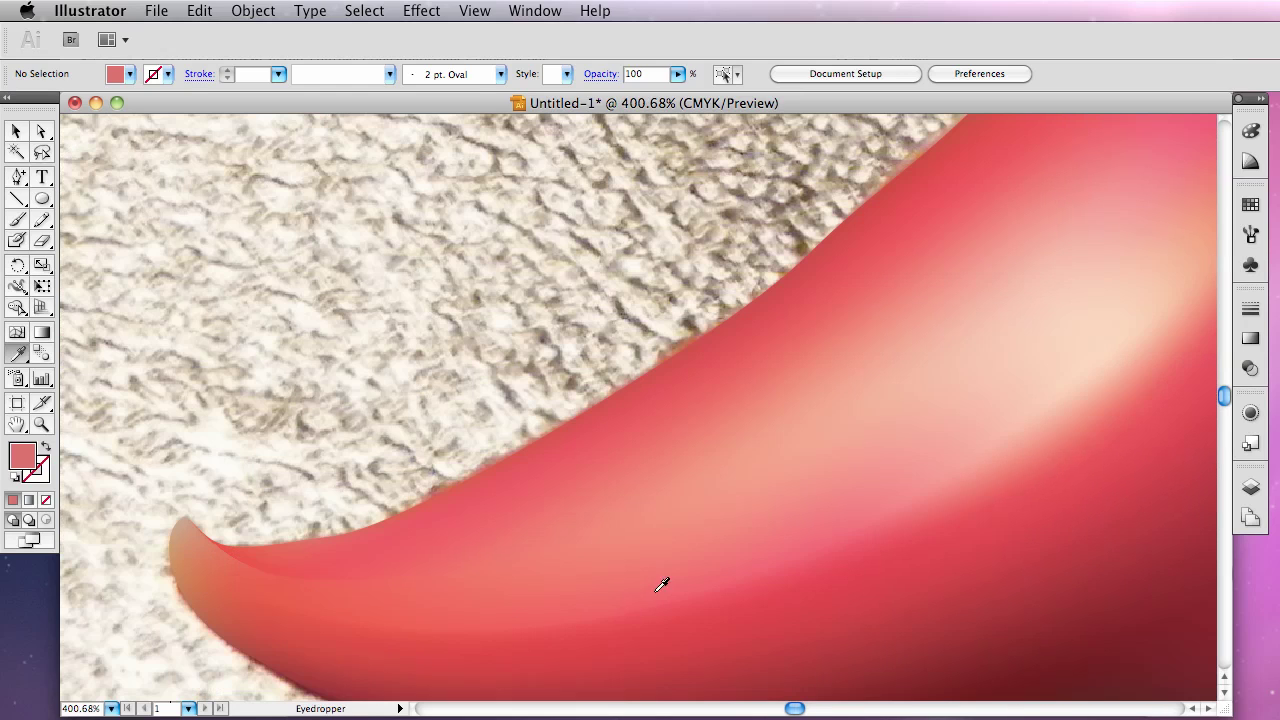
{"action": "key", "text": "a"}
{"action": "left_click", "coordinate": [754, 571]}
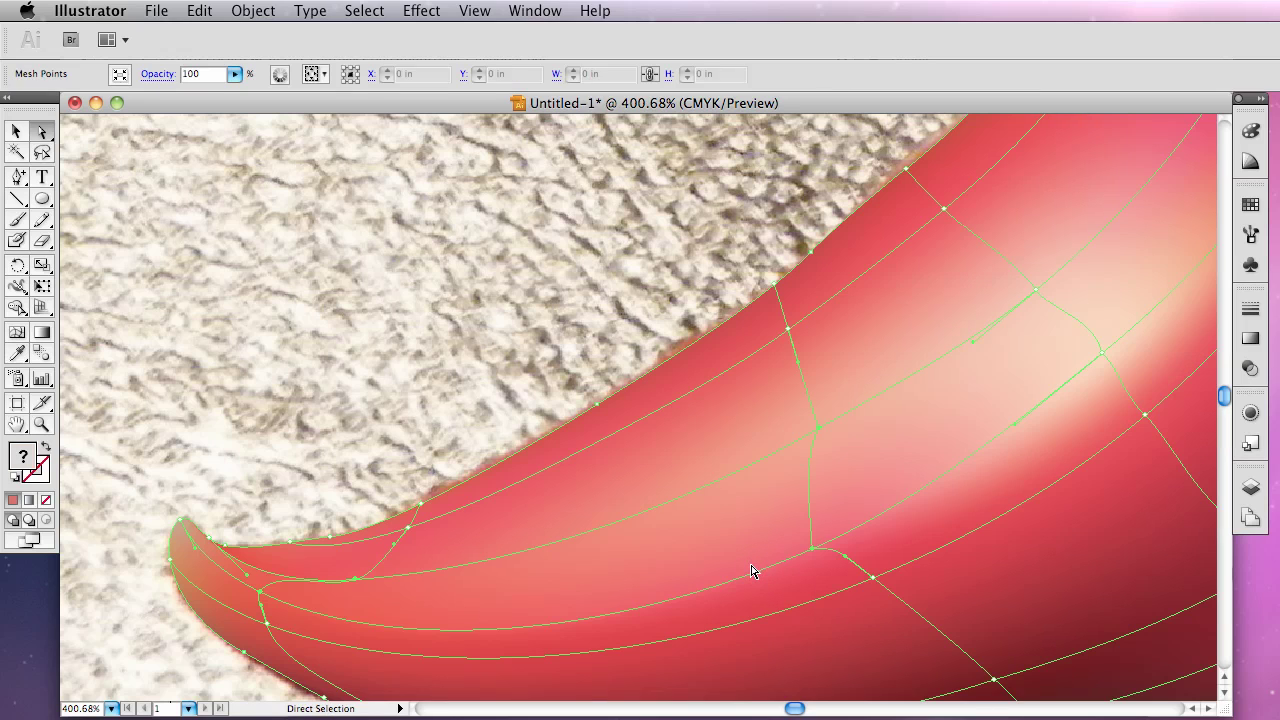
{"action": "left_click_drag", "start_coordinate": [588, 667], "coordinate": [587, 682]}
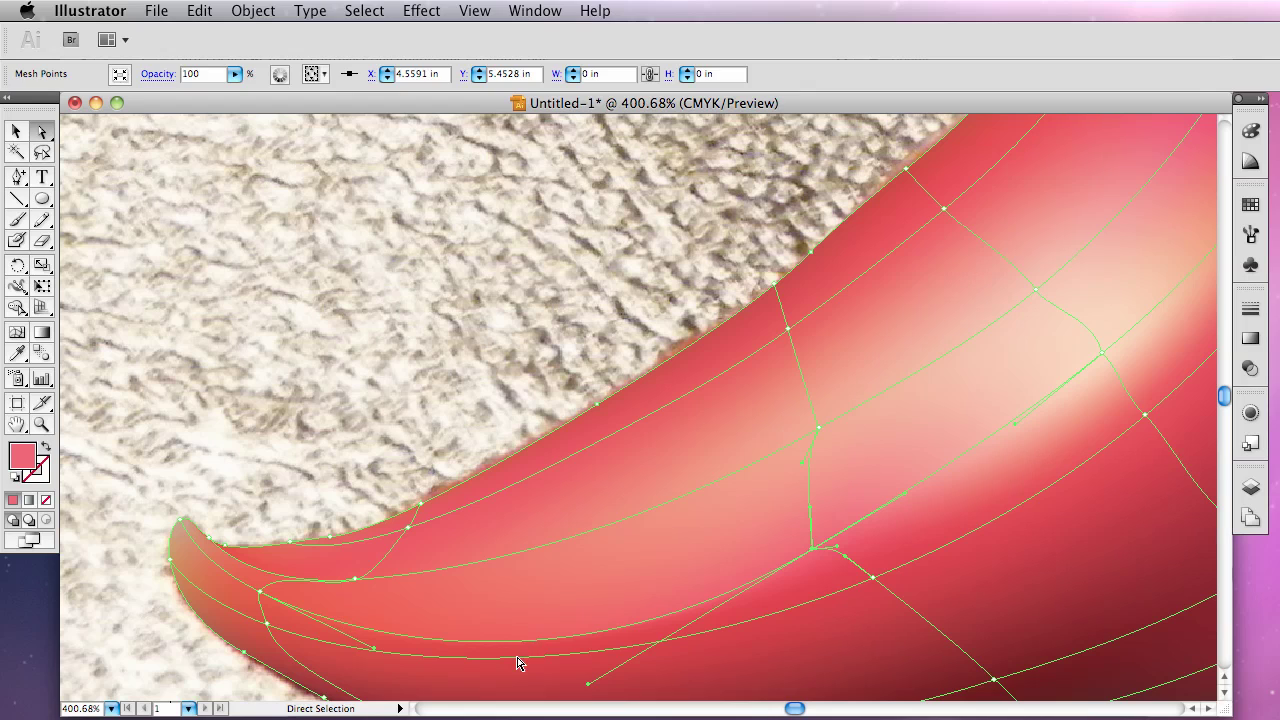
{"action": "left_click_drag", "start_coordinate": [590, 688], "coordinate": [595, 693]}
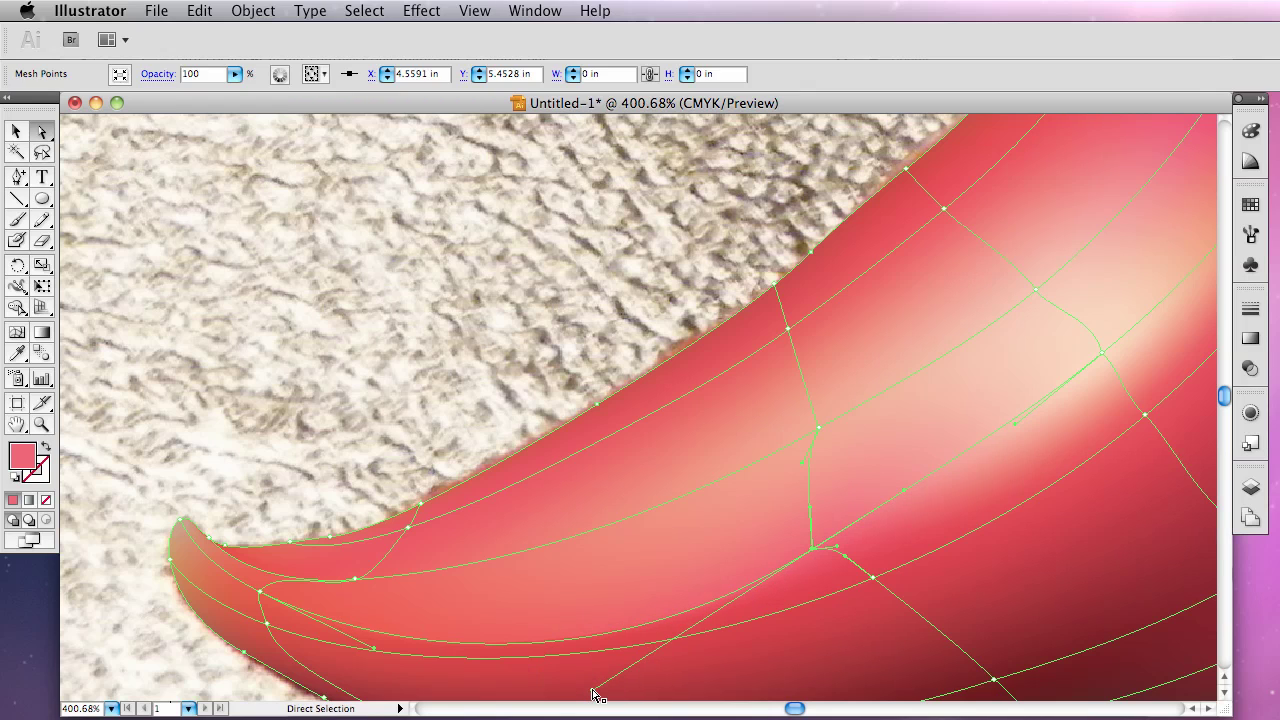
{"action": "key", "text": "super+shift+a"}
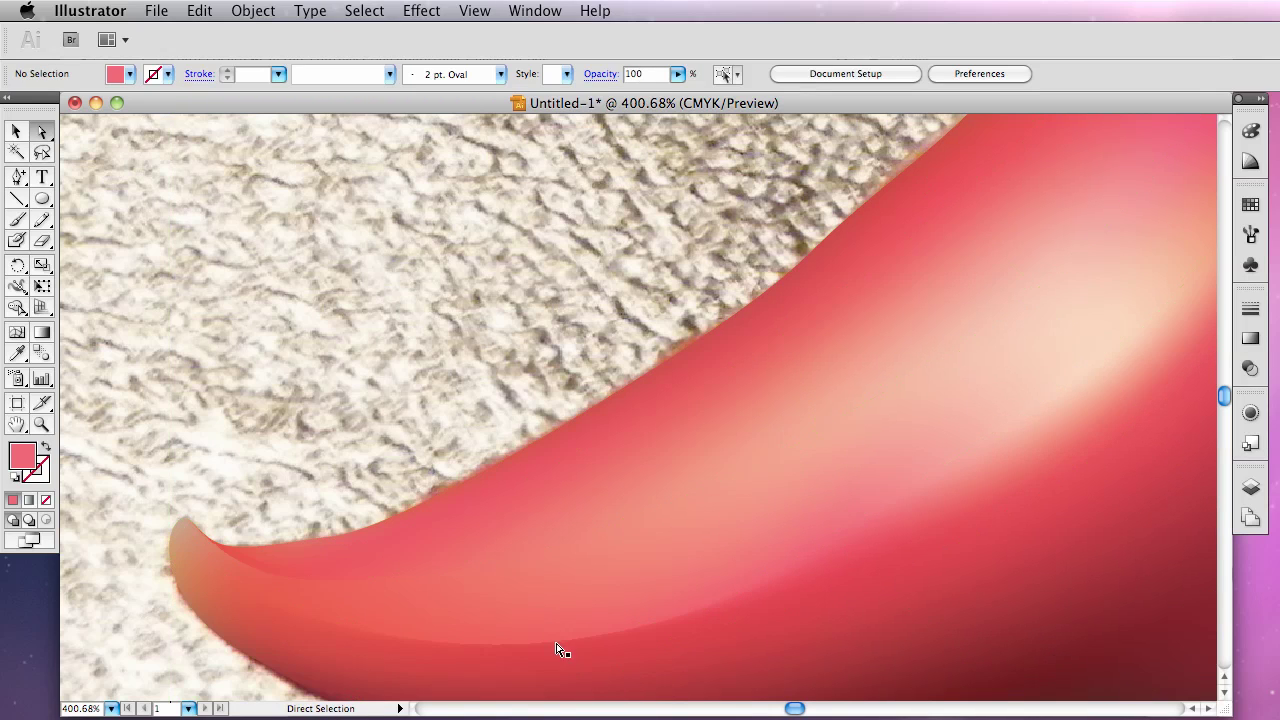
Pull the tip-side handle of the highlight's lower-end mesh point back up, separating the two lengthwise lines, and deselect the mesh.
{"action": "left_click", "coordinate": [558, 651]}
{"action": "left_click", "coordinate": [813, 549]}
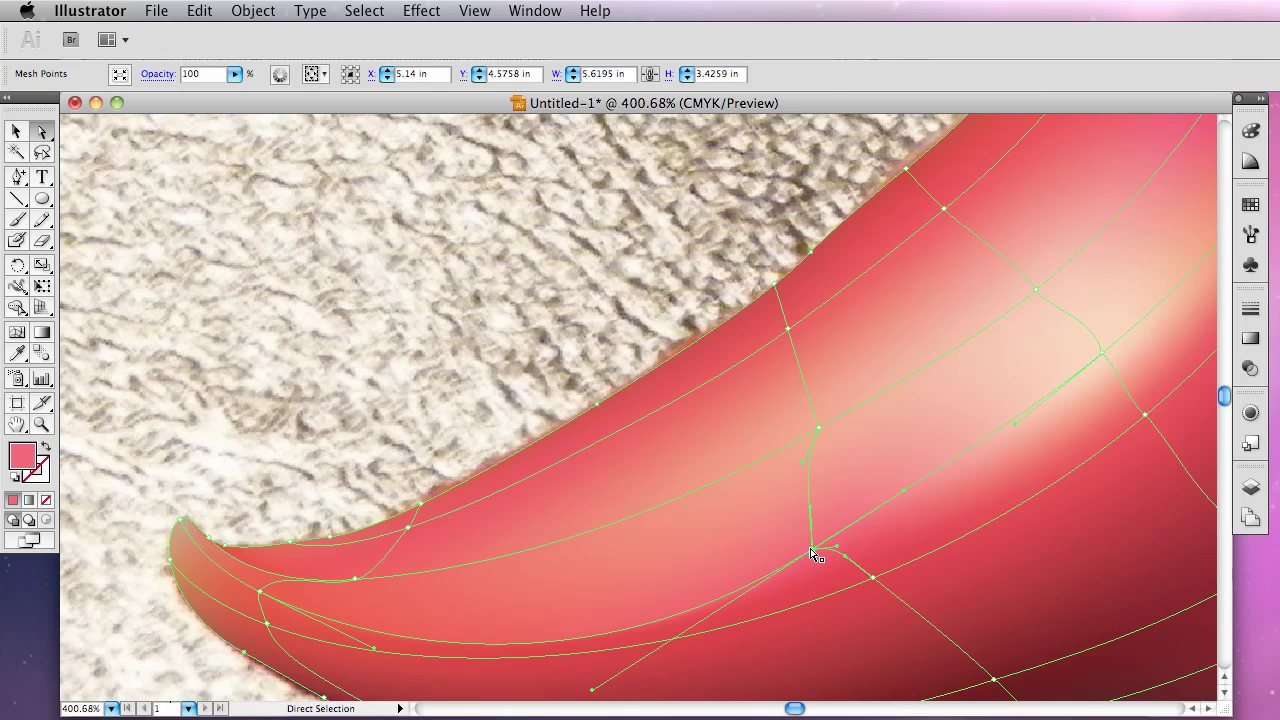
{"action": "left_click_drag", "start_coordinate": [592, 689], "coordinate": [634, 622]}
{"action": "key", "text": "super+shift+a"}
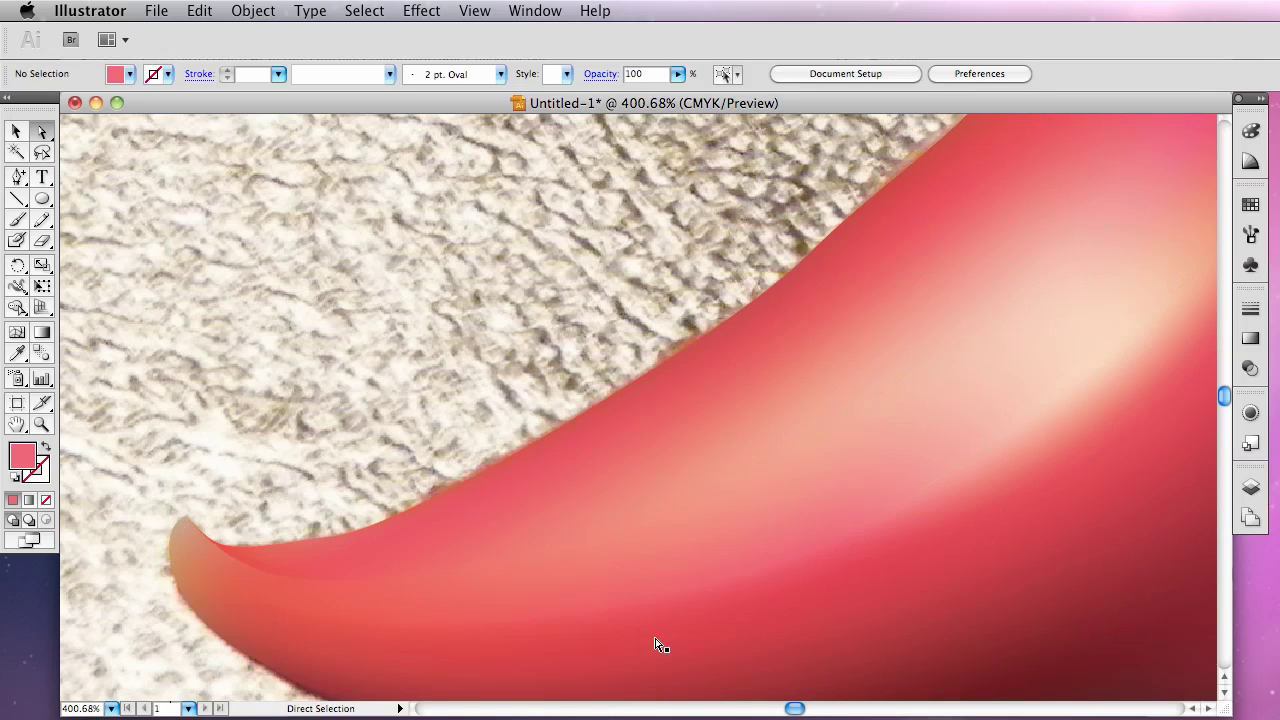
{"action": "left_click", "coordinate": [663, 609]}
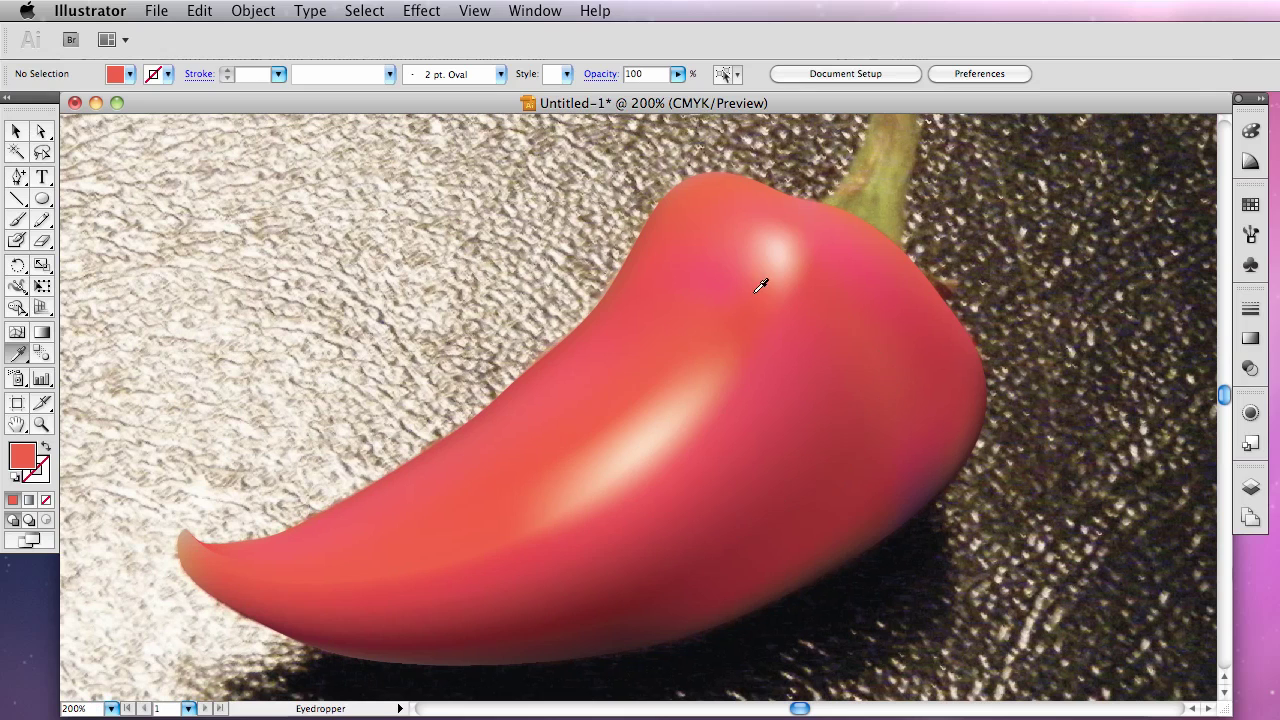
Select the pepper mesh to examine its lines over the colours, and deselect it.
{"action": "left_click", "coordinate": [41, 133]}
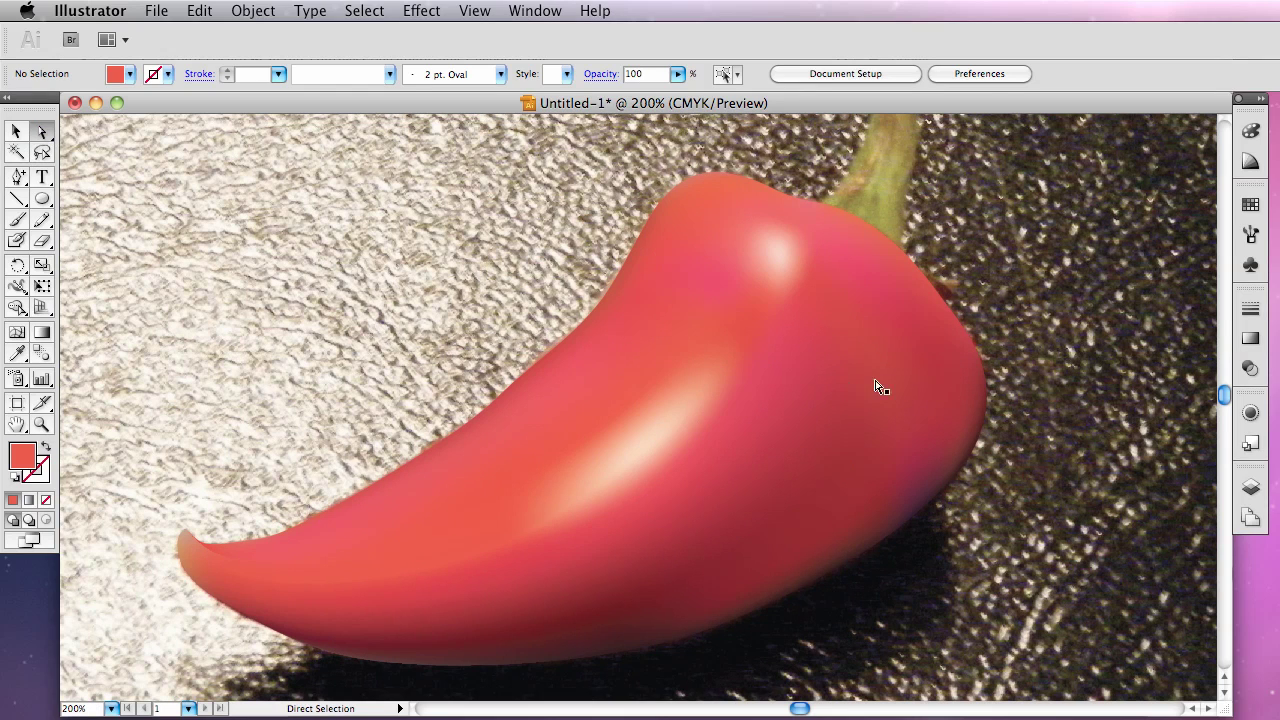
{"action": "left_click", "coordinate": [834, 390]}
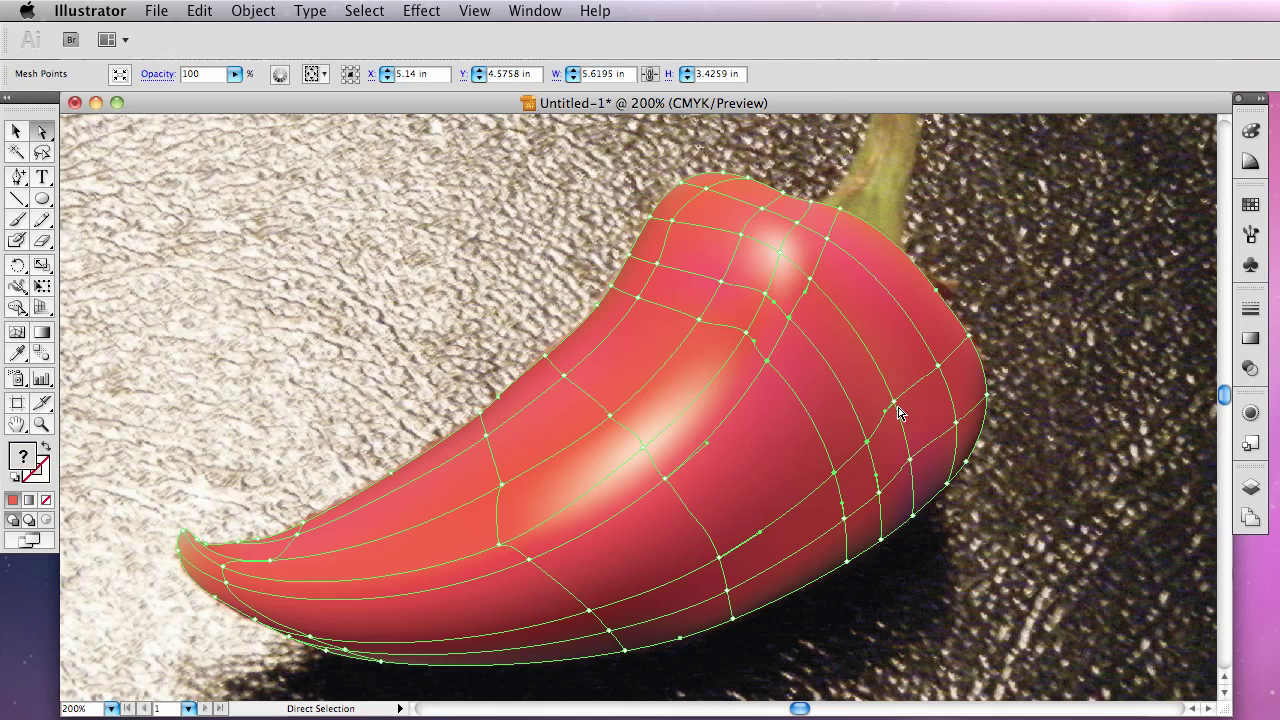
{"action": "left_click", "coordinate": [1034, 392]}
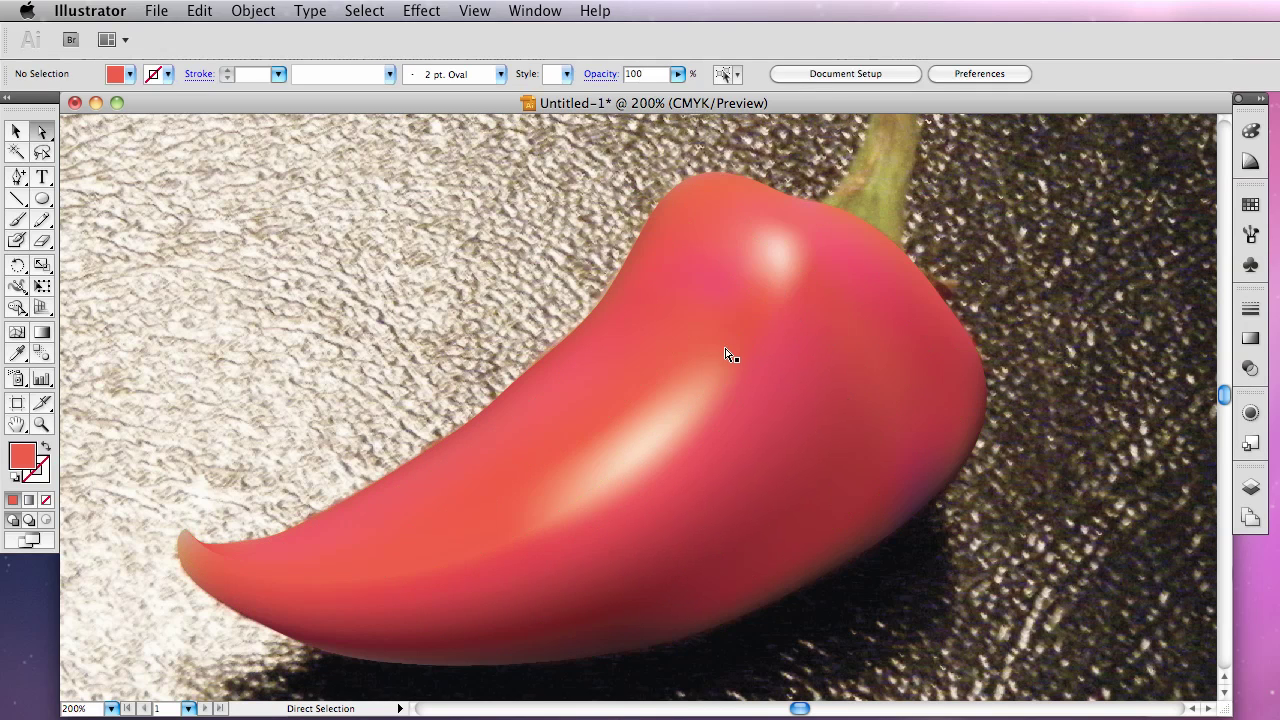
Adjust the handle of the cream mesh point at the long highlight's lower tip, preview the colours and deselect the mesh.
{"action": "left_click_drag", "start_coordinate": [751, 403], "coordinate": [826, 317]}
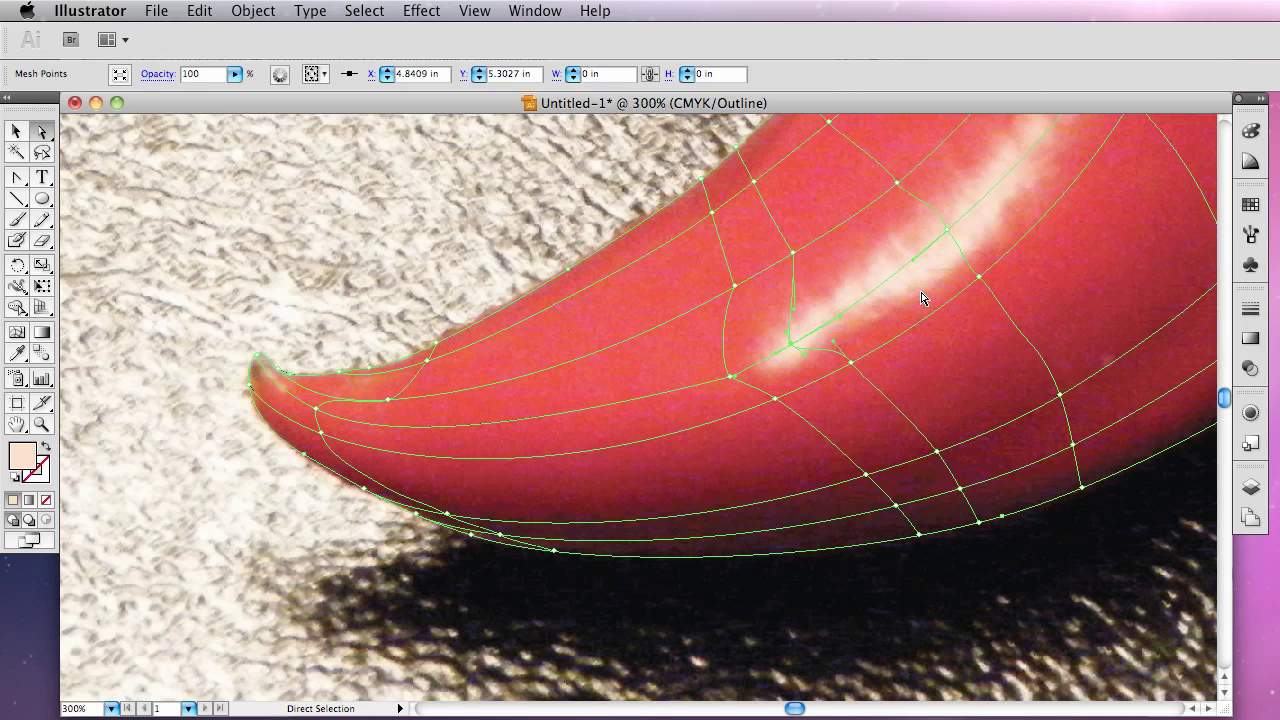
{"action": "left_click_drag", "start_coordinate": [838, 348], "coordinate": [846, 318]}
{"action": "key", "text": "super+y"}
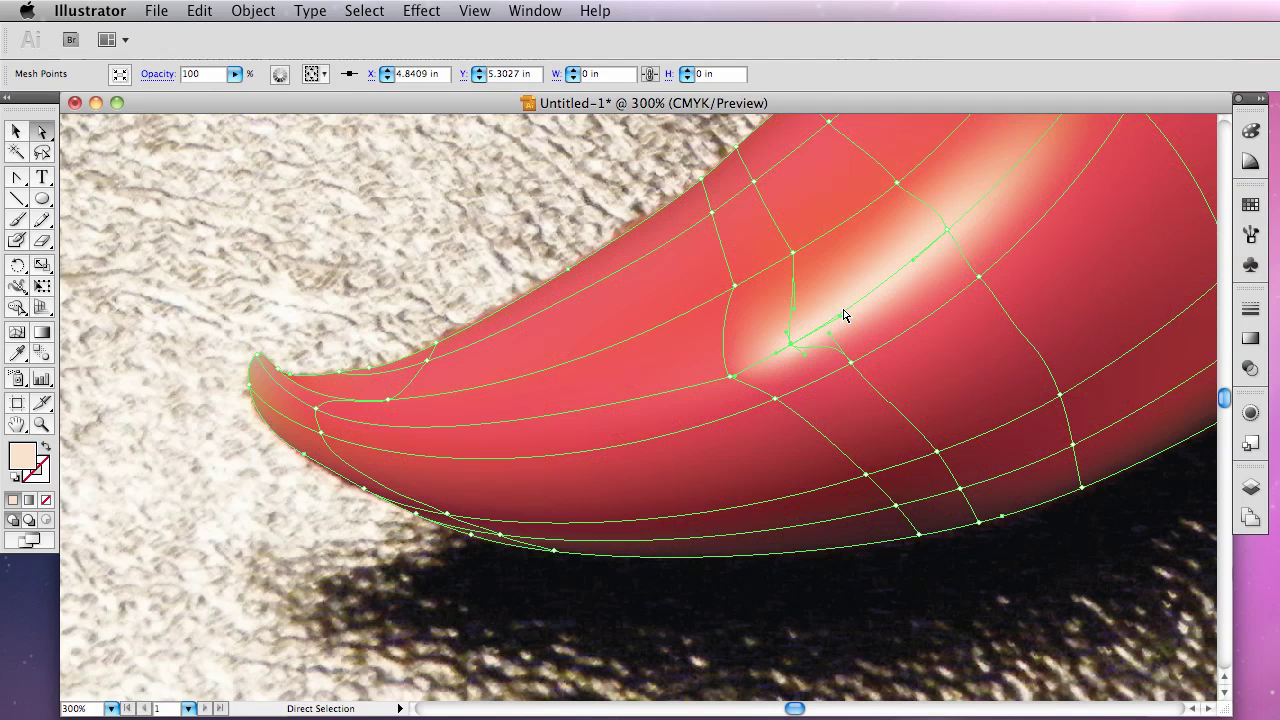
{"action": "key", "text": "super"}
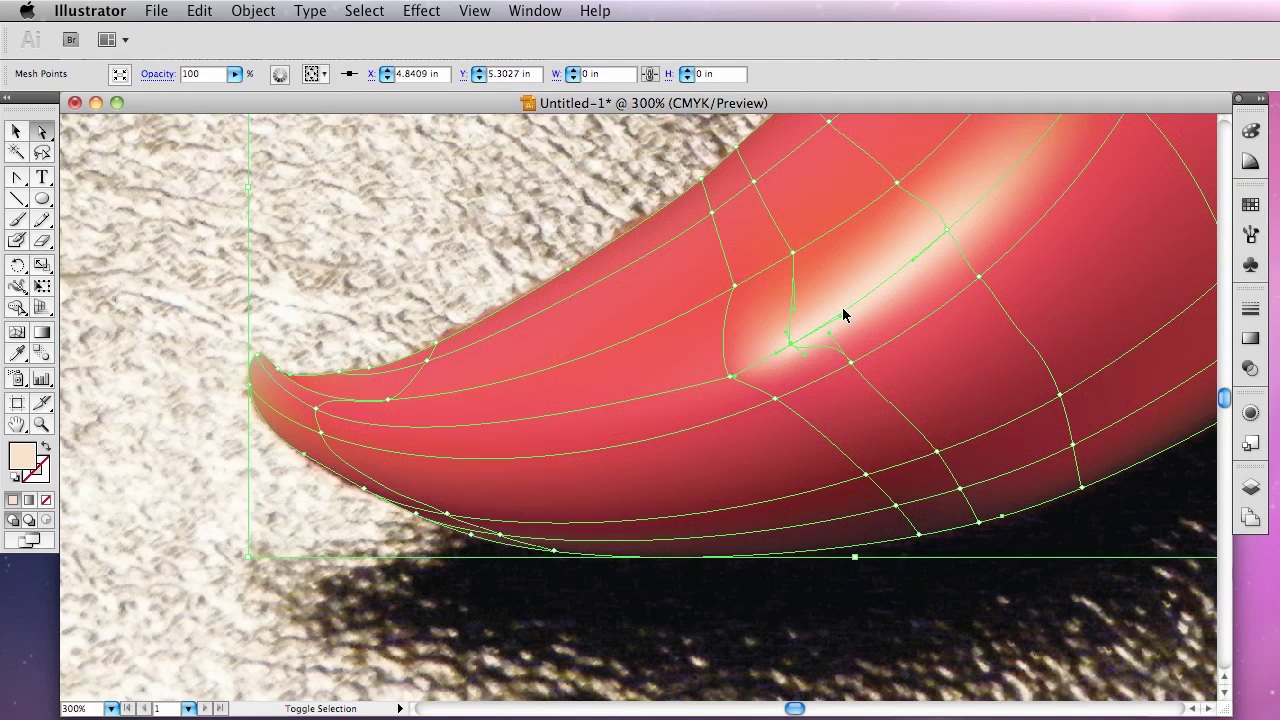
{"action": "left_click", "coordinate": [843, 314], "text": "shift"}
Toggle the pepper photo layer's visibility to compare the mesh with the photo, leaving that layer hidden.
{"action": "key", "text": "super+minus"}
{"action": "key", "text": "super+minus"}
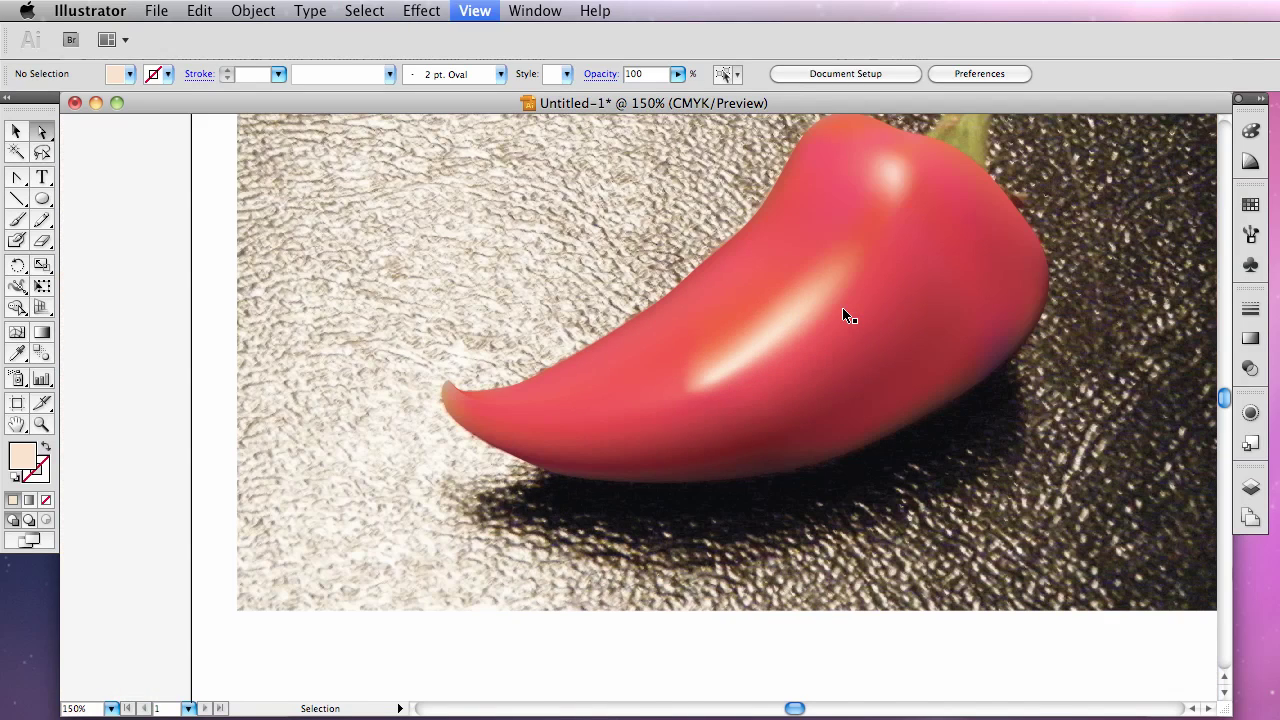
{"action": "key", "text": "super+minus"}
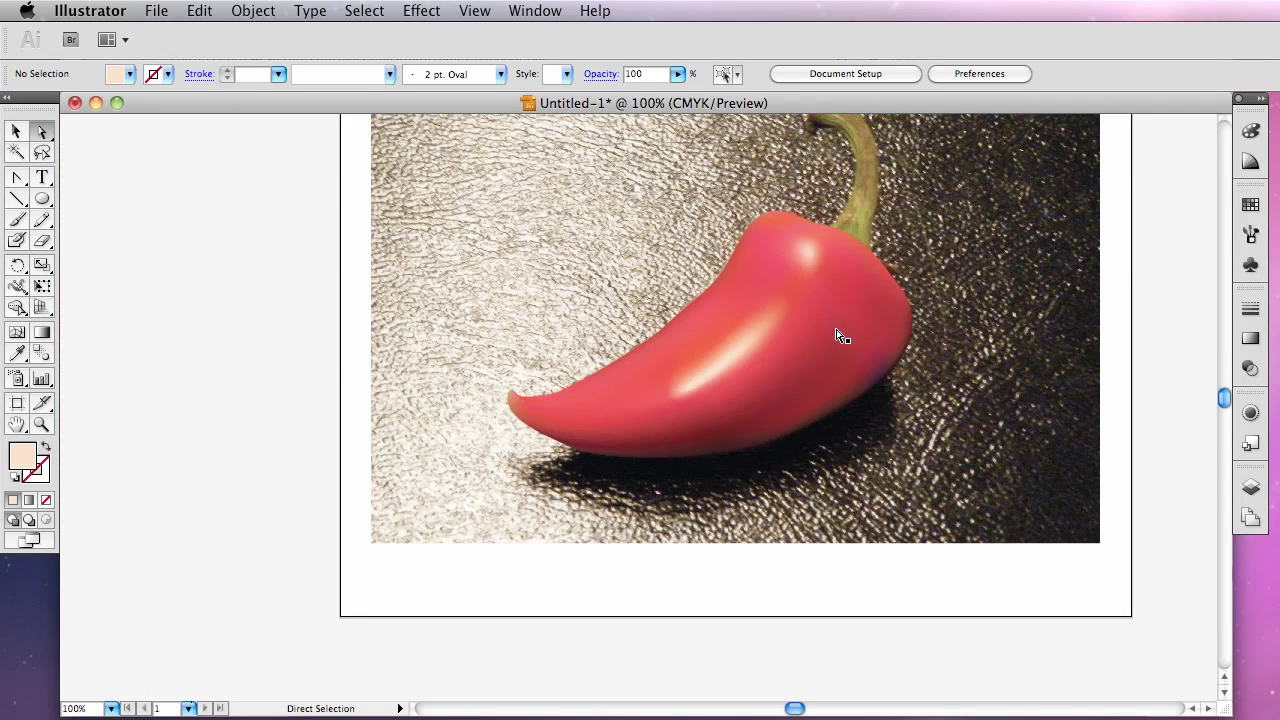
{"action": "left_click", "coordinate": [1251, 487]}
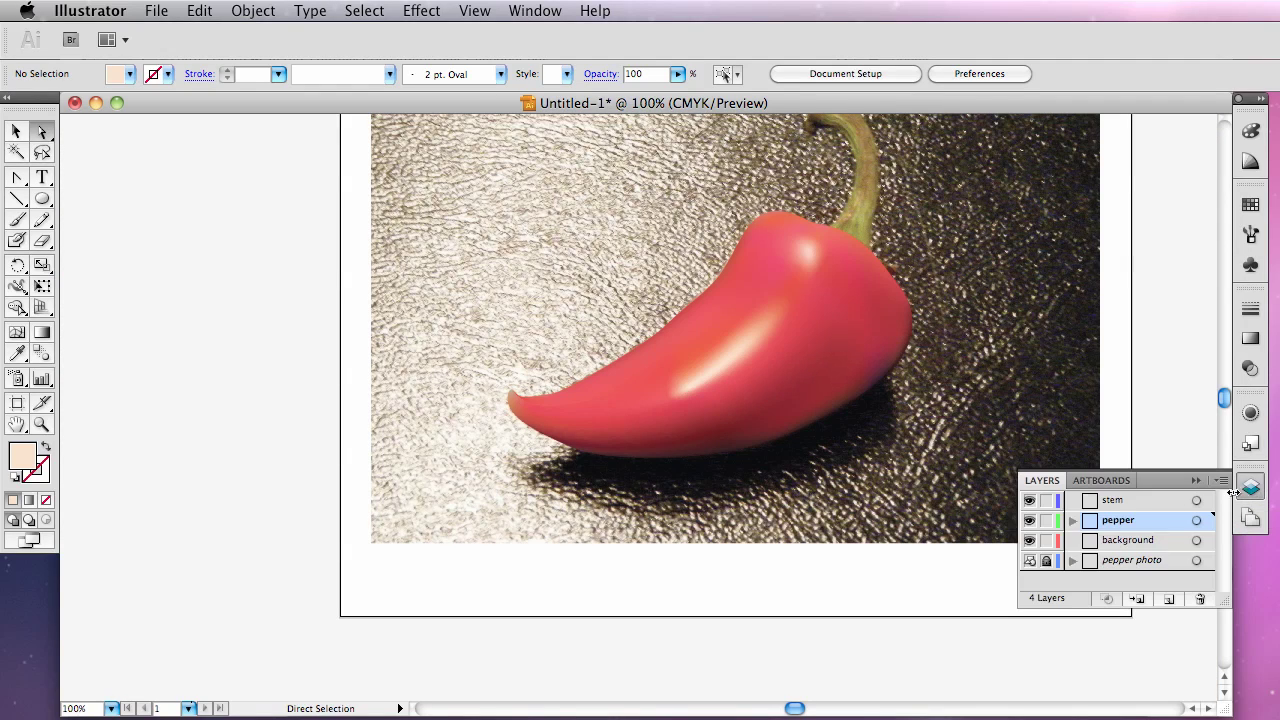
{"action": "left_click", "coordinate": [1030, 561]}
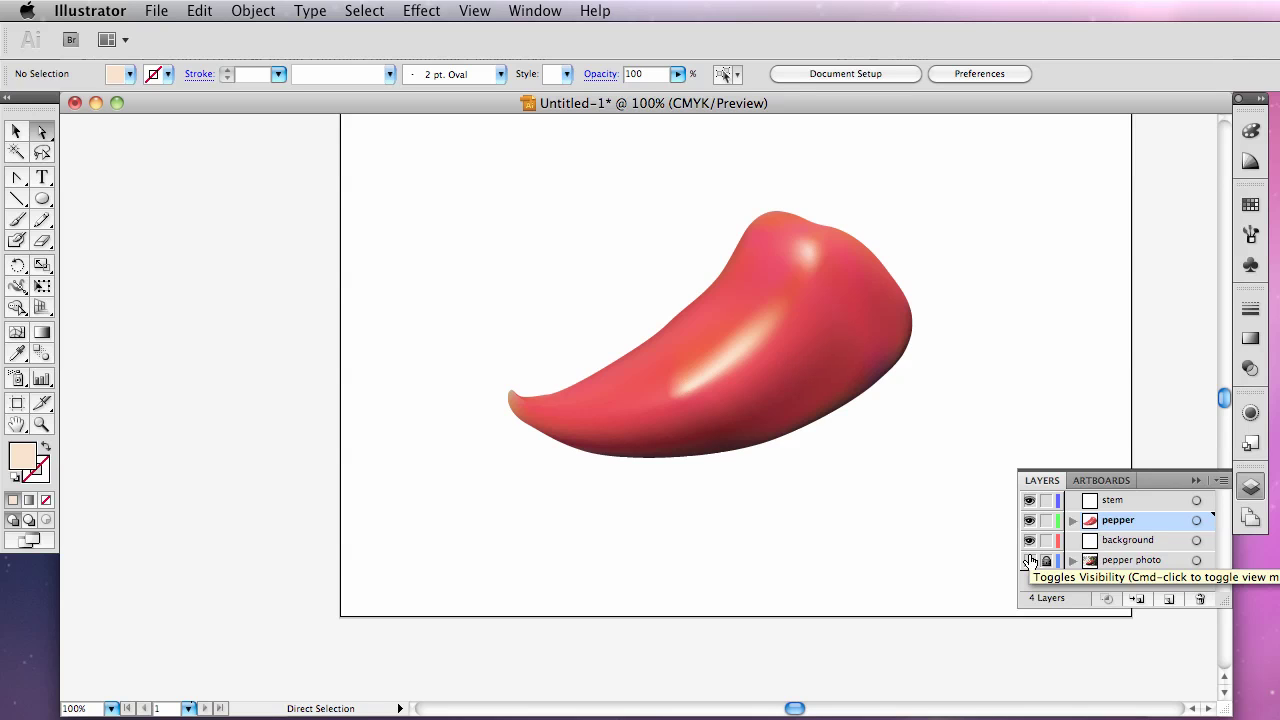
{"action": "left_click", "coordinate": [1030, 561]}
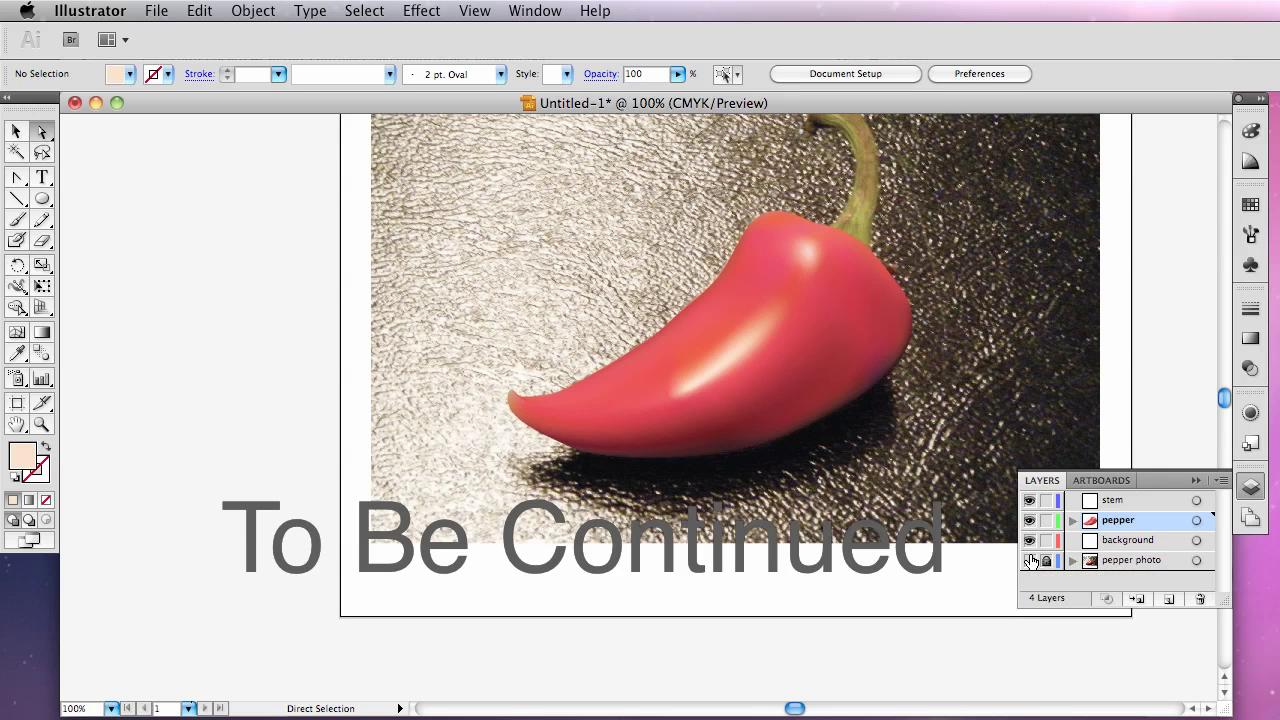
{"action": "left_click", "coordinate": [1030, 561]}
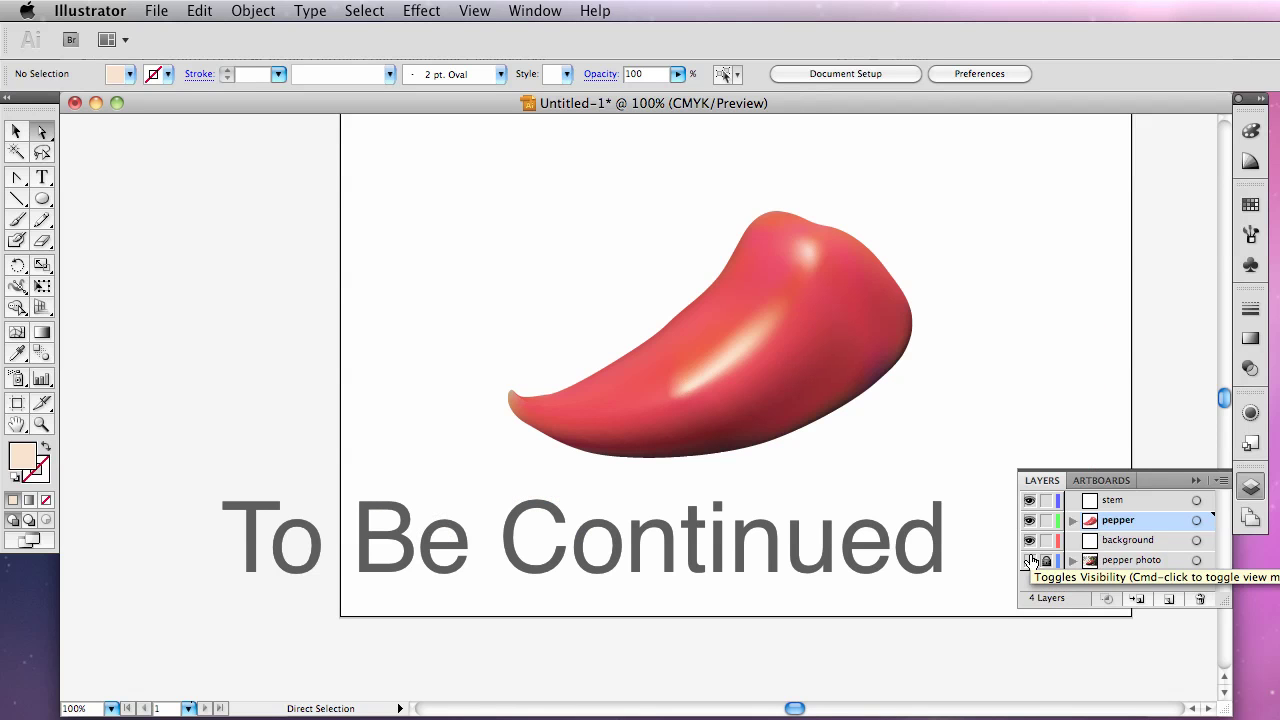